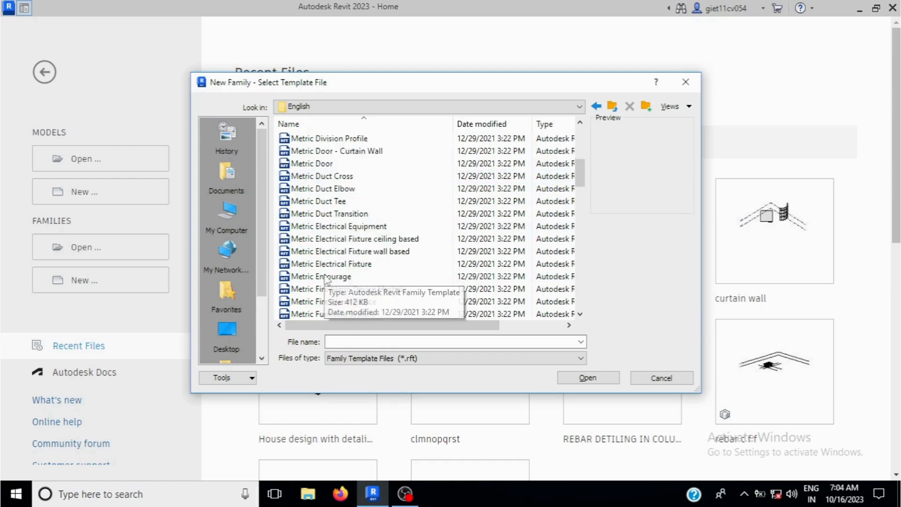
Step: Create a family from the Metric Generic Model Adaptive template and place two reference points on the Ref. Level plane
scroll(327, 279, down, 3)
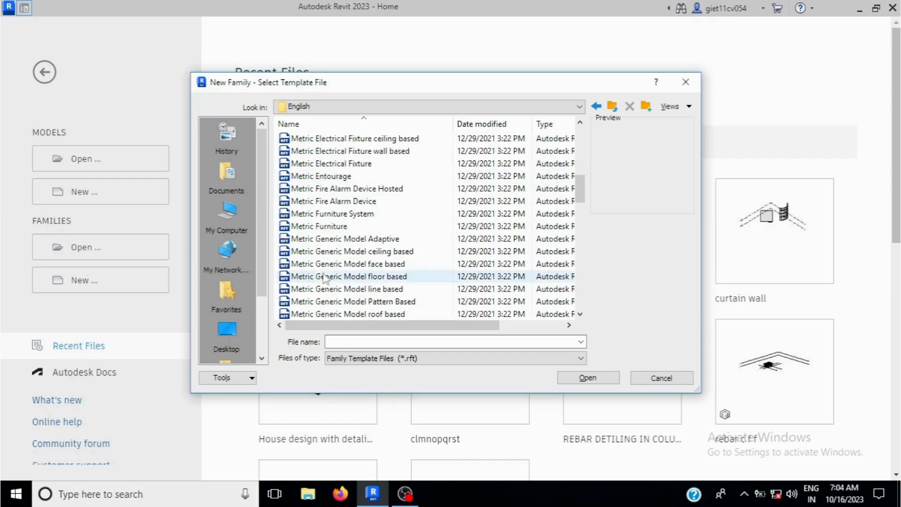
double_click(367, 239)
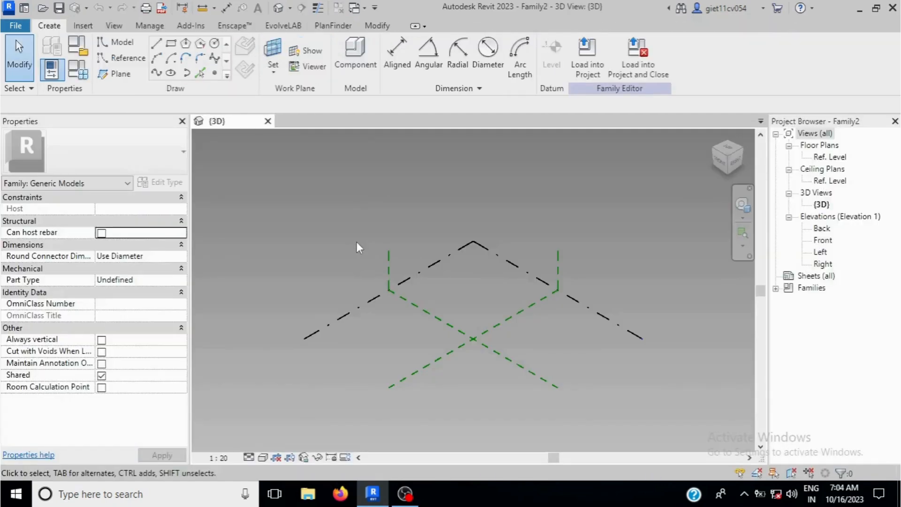
click(214, 74)
click(392, 319)
click(493, 381)
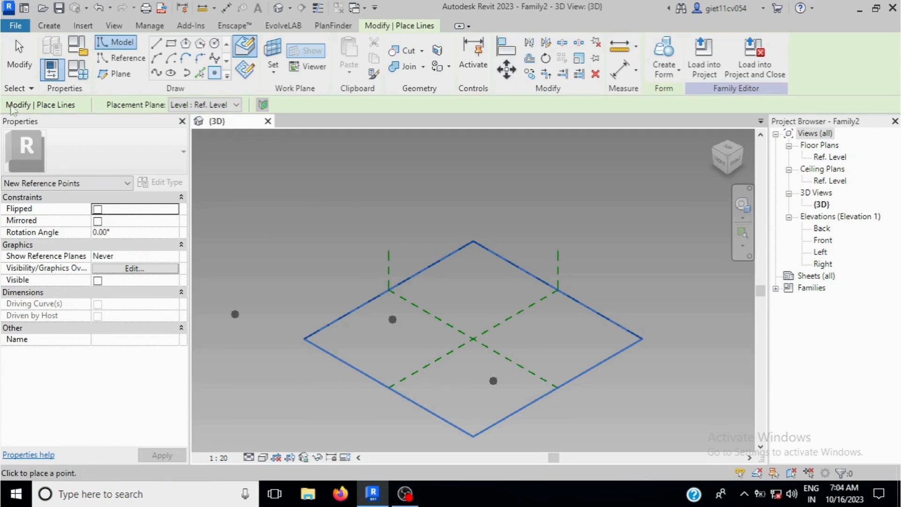
click(19, 56)
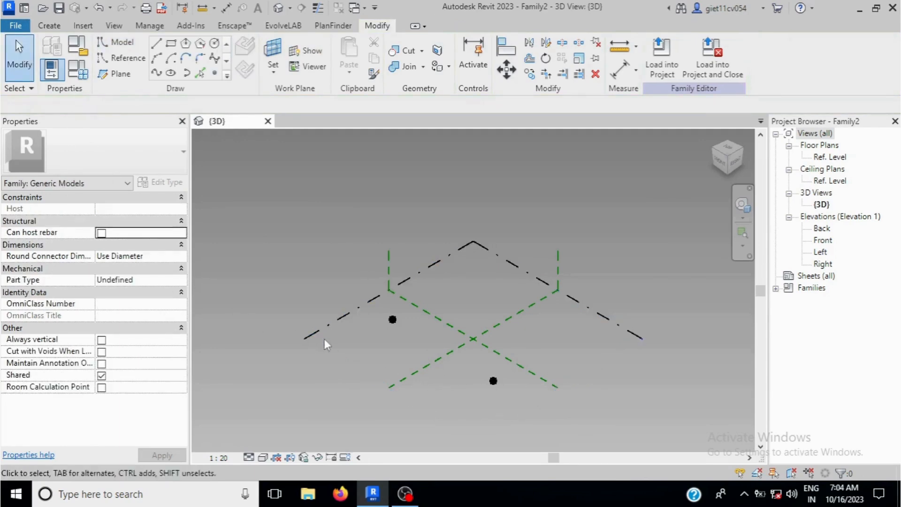
Step: Make both reference points adaptive
click(392, 321)
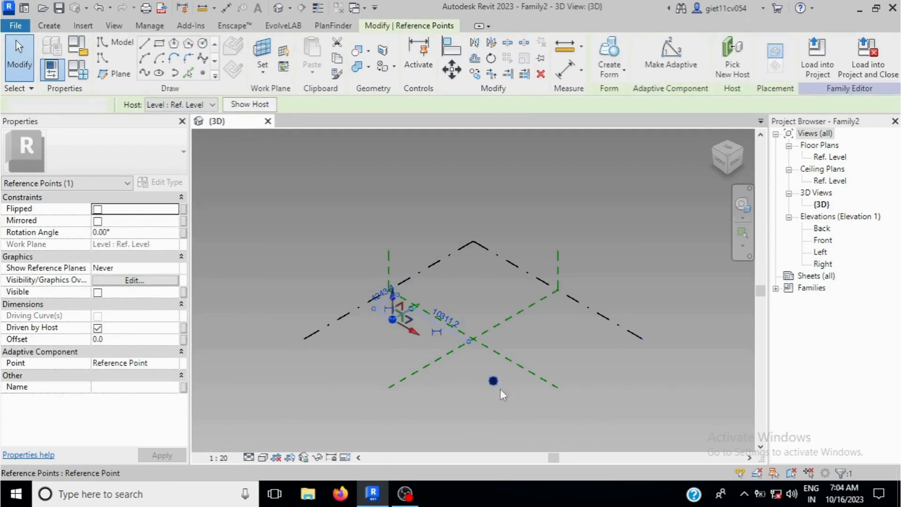
ctrl+click(498, 386)
click(643, 65)
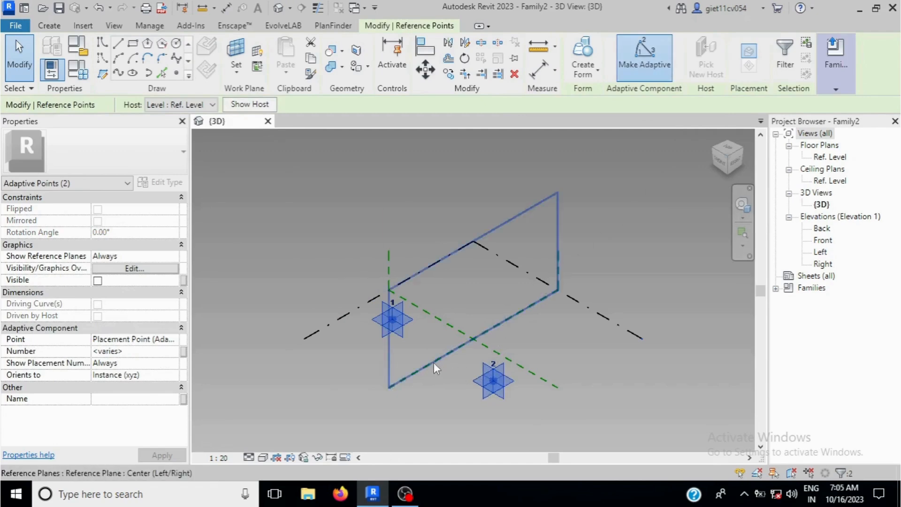
click(354, 361)
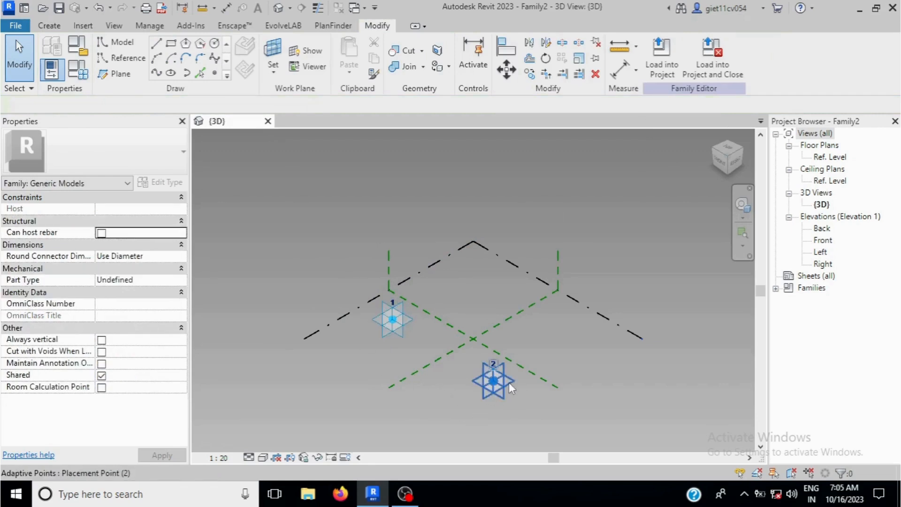
Step: Connect the two adaptive points with a spline through points and turn it into a reference line
click(500, 393)
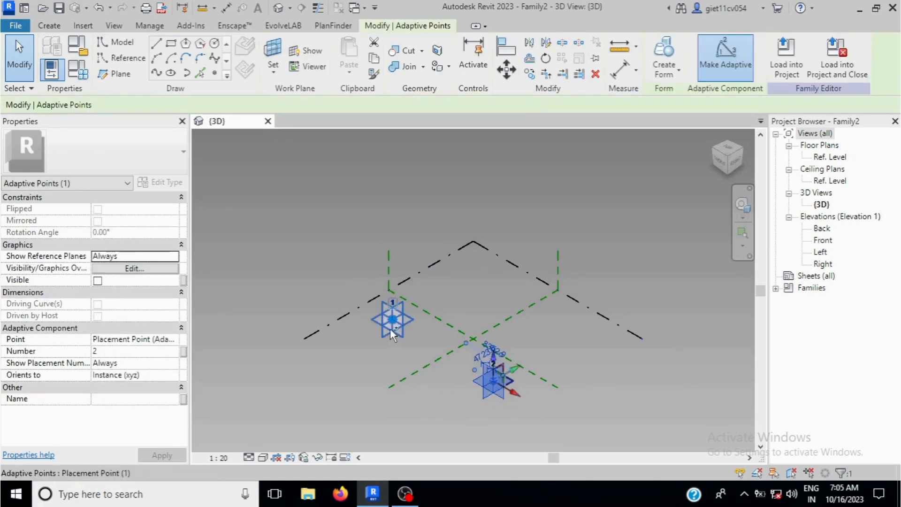
ctrl+click(390, 324)
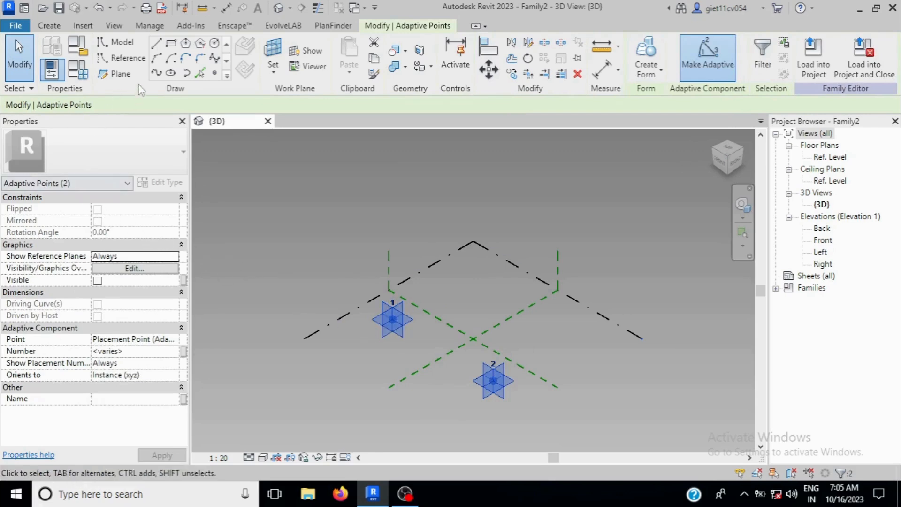
click(156, 73)
click(427, 397)
click(404, 347)
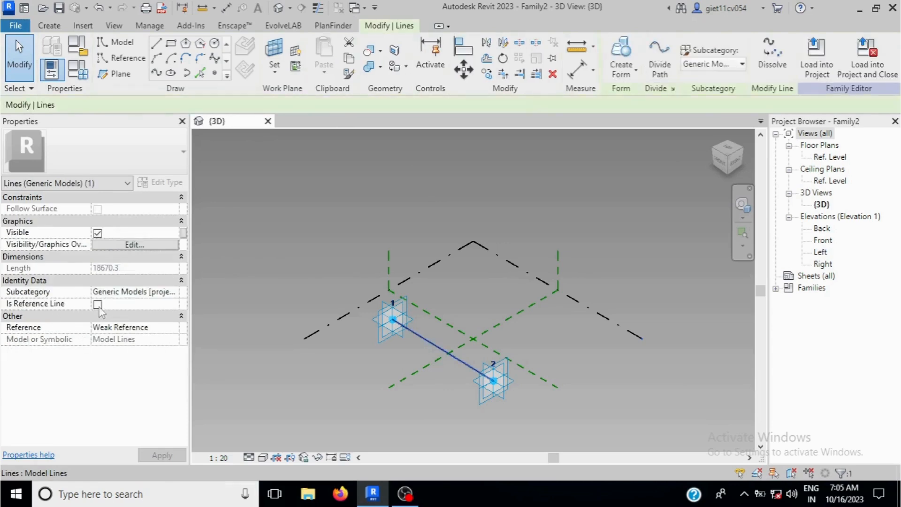
click(98, 304)
click(400, 353)
Step: Place two reference points on the reference line, one near each adaptive point
scroll(481, 418, up, 4)
scroll(463, 393, up, 1)
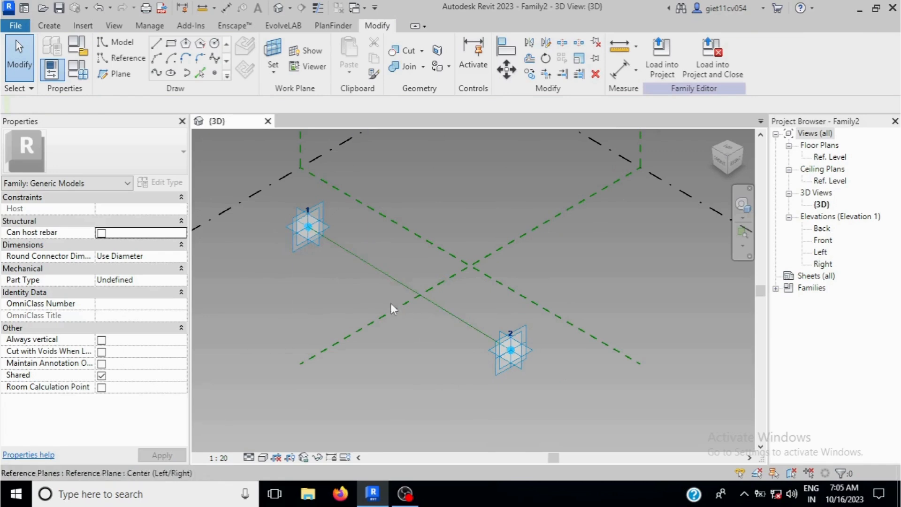
click(214, 72)
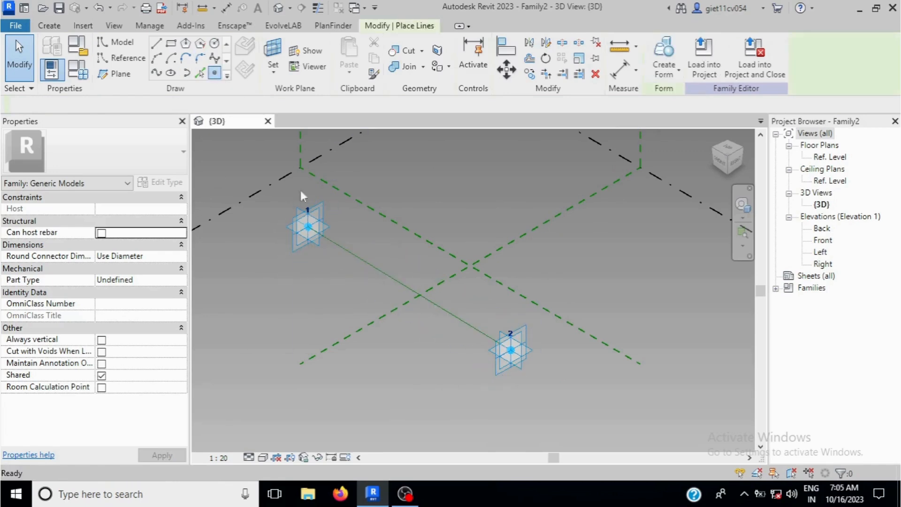
click(351, 254)
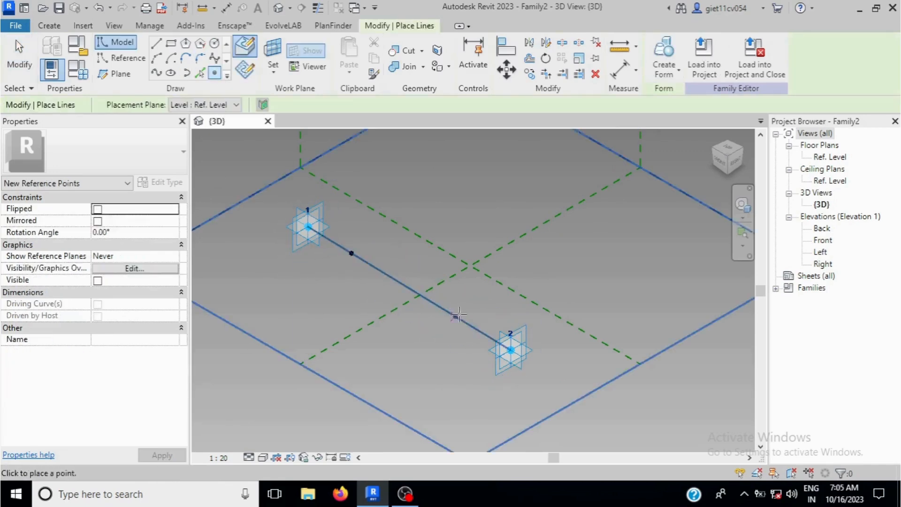
click(457, 318)
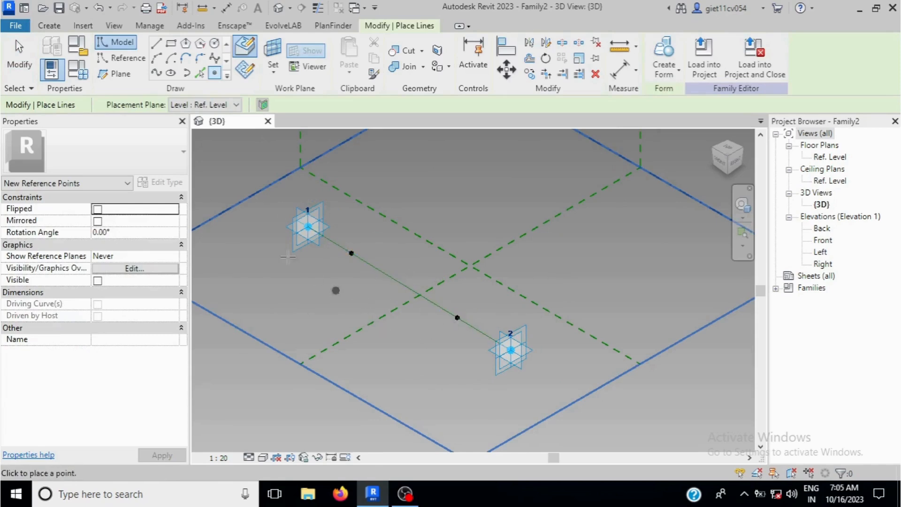
click(27, 67)
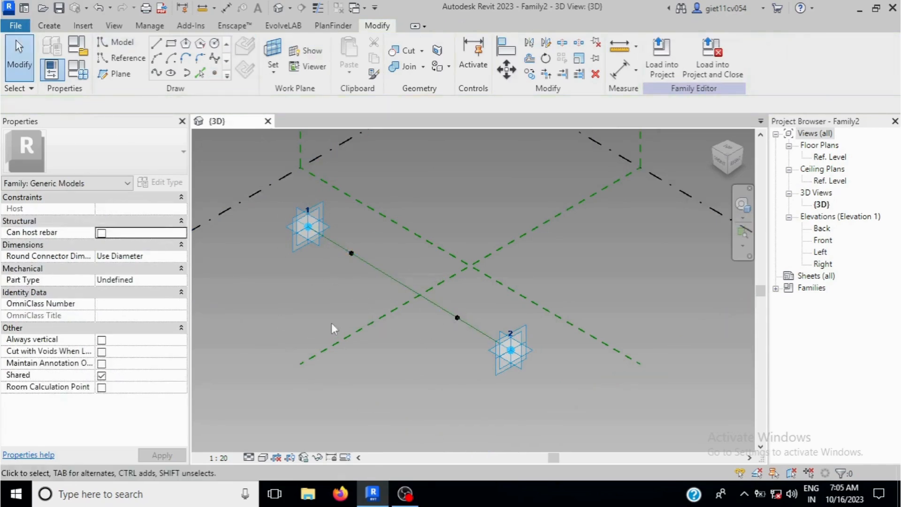
Step: Set the work plane to that of the hosted reference point nearest adaptive point 1
scroll(352, 247, up, 3)
scroll(352, 247, up, 2)
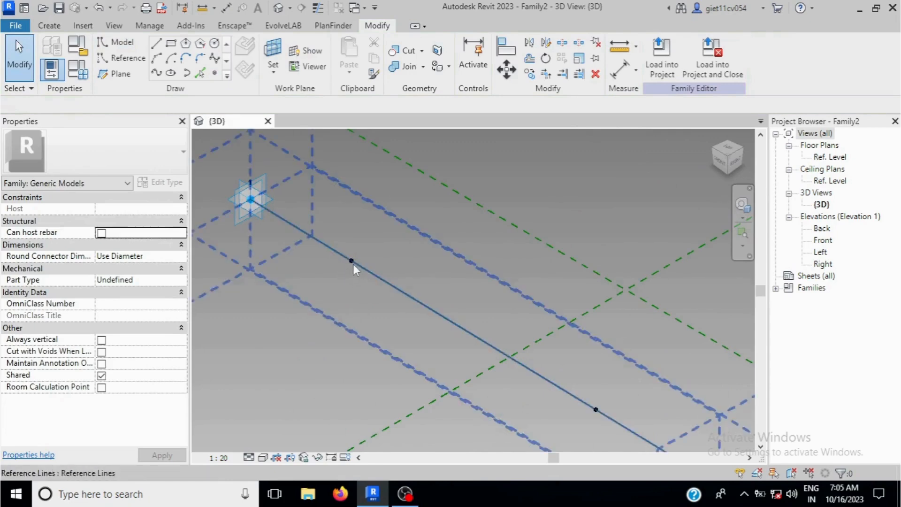
click(277, 47)
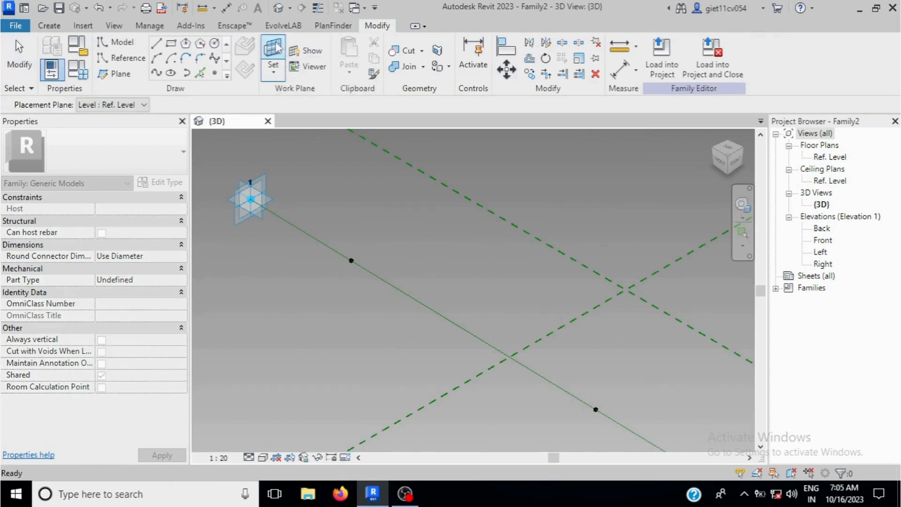
click(350, 260)
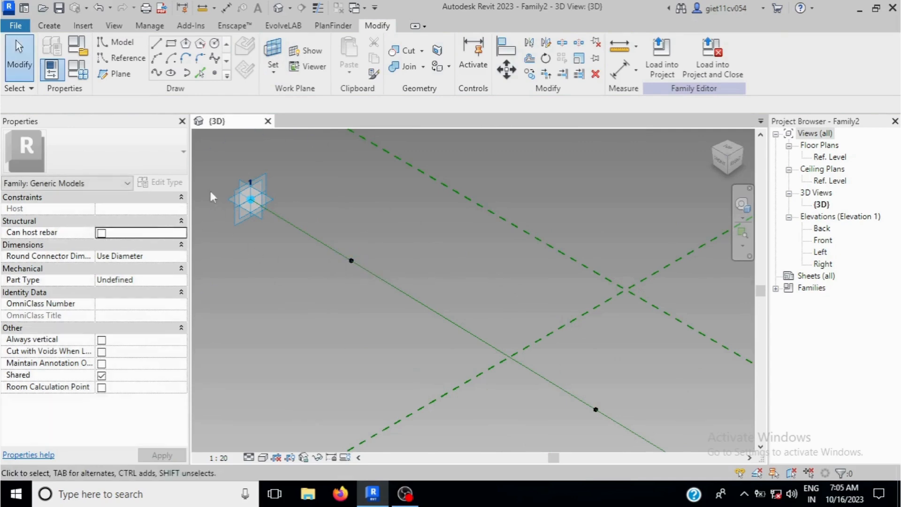
Step: Place a reference point over the hosted point near adaptive point 1 and move it straight down to an offset of about 813.4
click(214, 73)
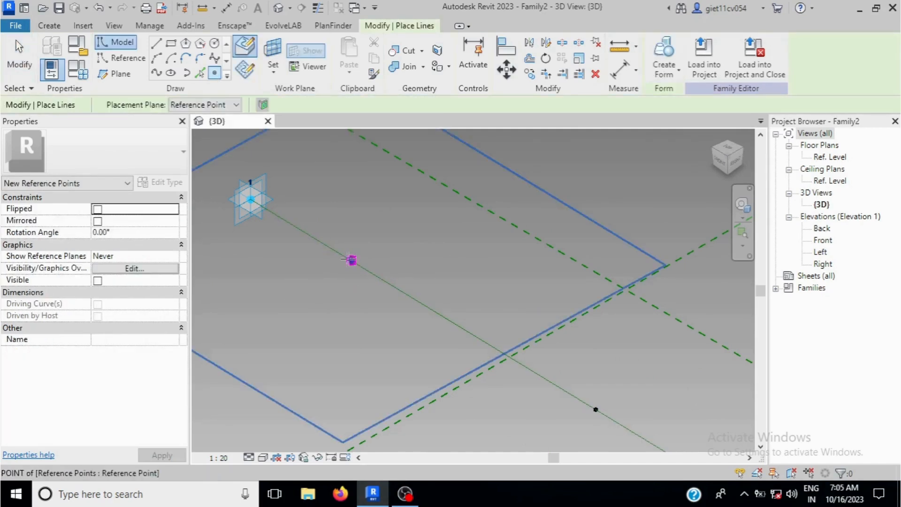
click(350, 260)
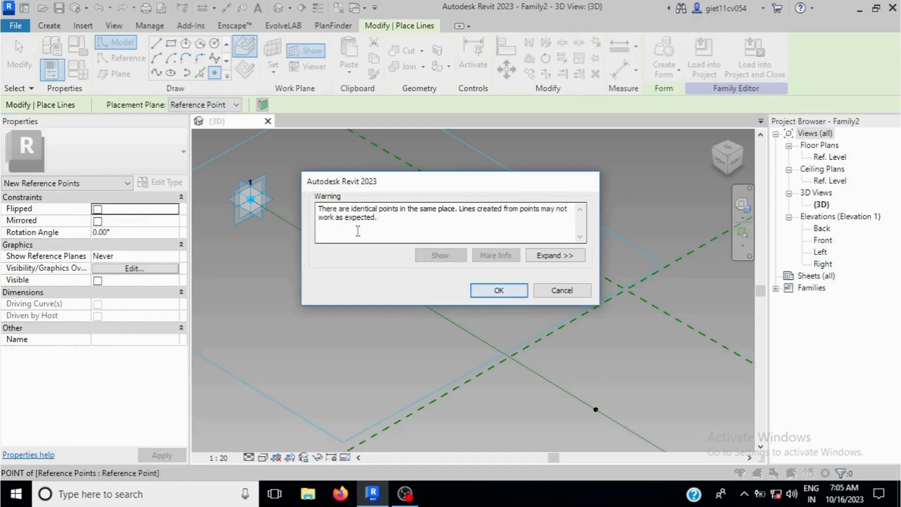
click(507, 292)
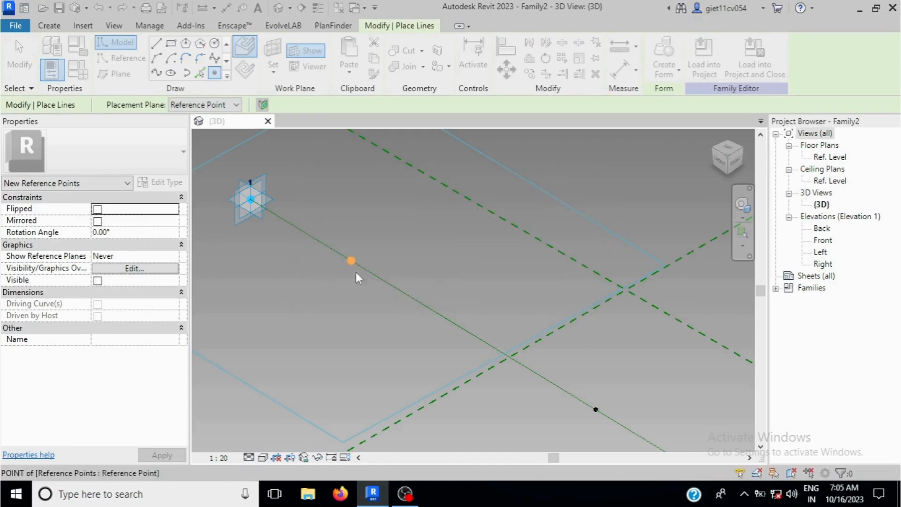
click(21, 64)
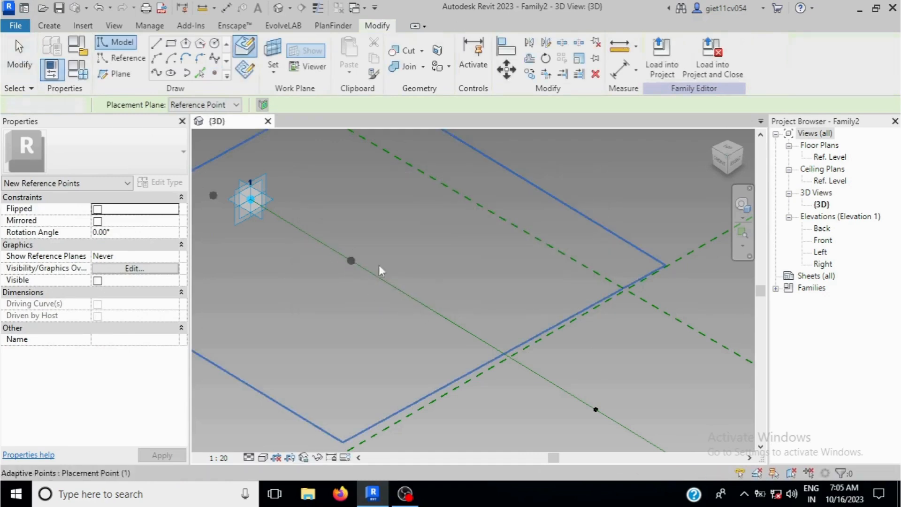
click(350, 260)
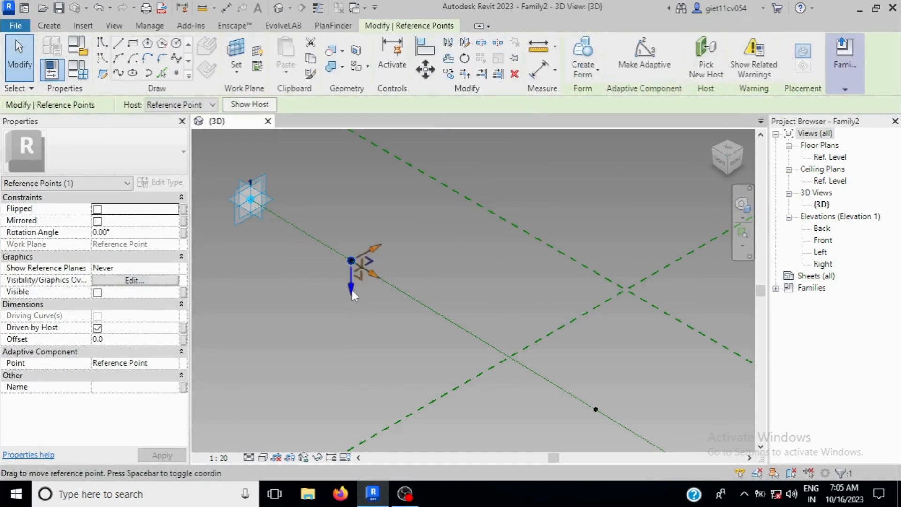
drag(351, 289, 352, 315)
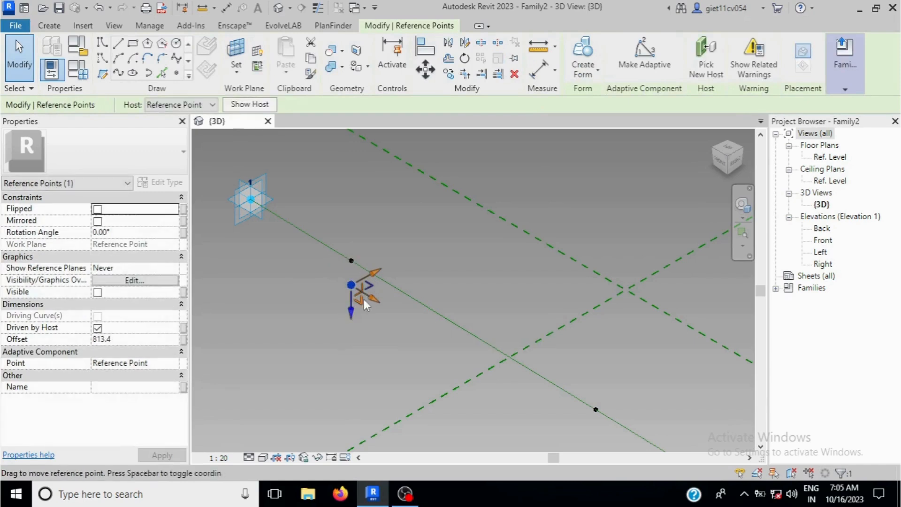
Step: Place another reference point over the same hosted point and move it straight up above the reference line
click(176, 72)
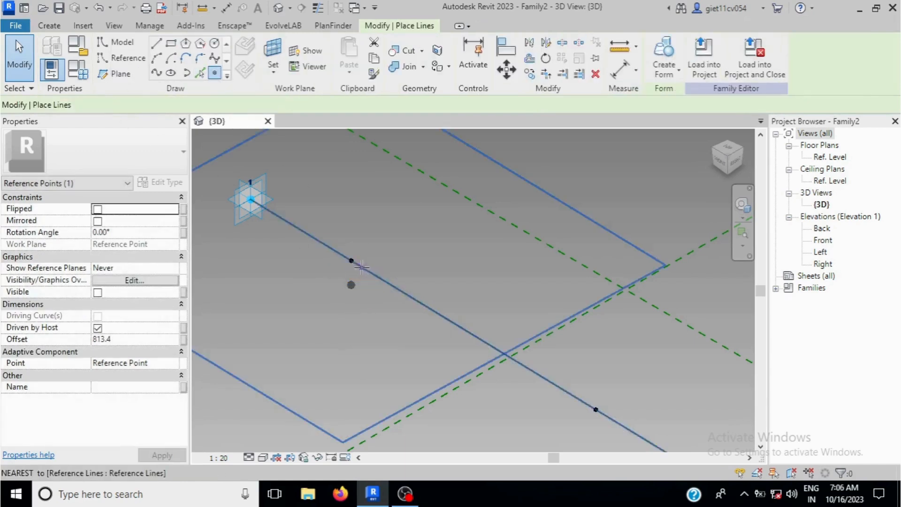
click(351, 260)
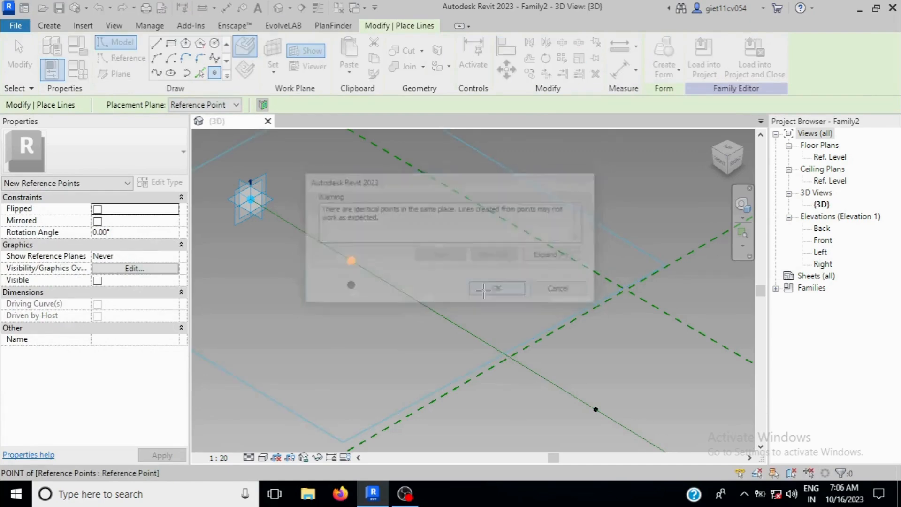
click(488, 291)
key(Escape)
key(Escape)
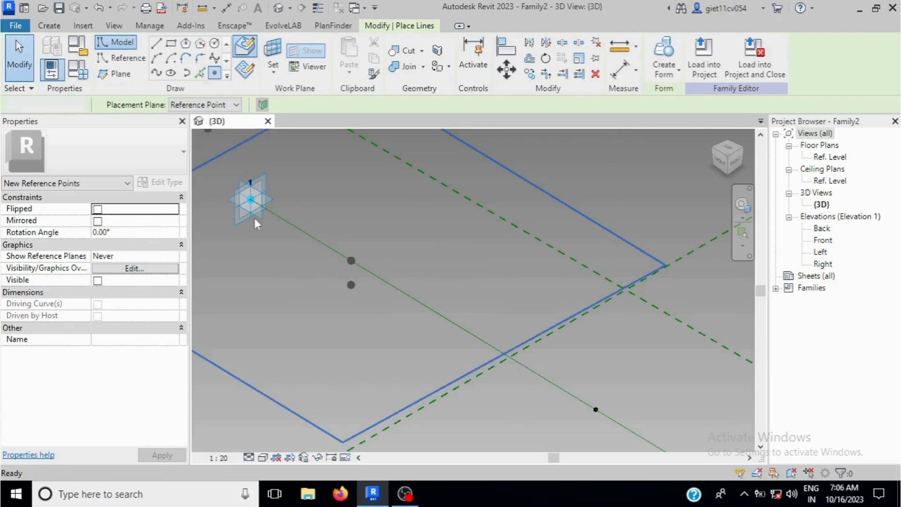
key(Escape)
key(Escape)
click(351, 261)
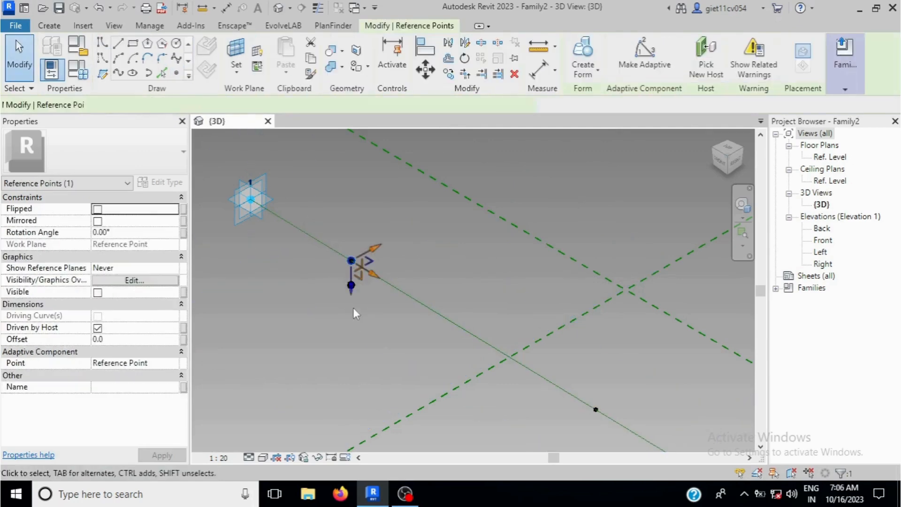
click(320, 285)
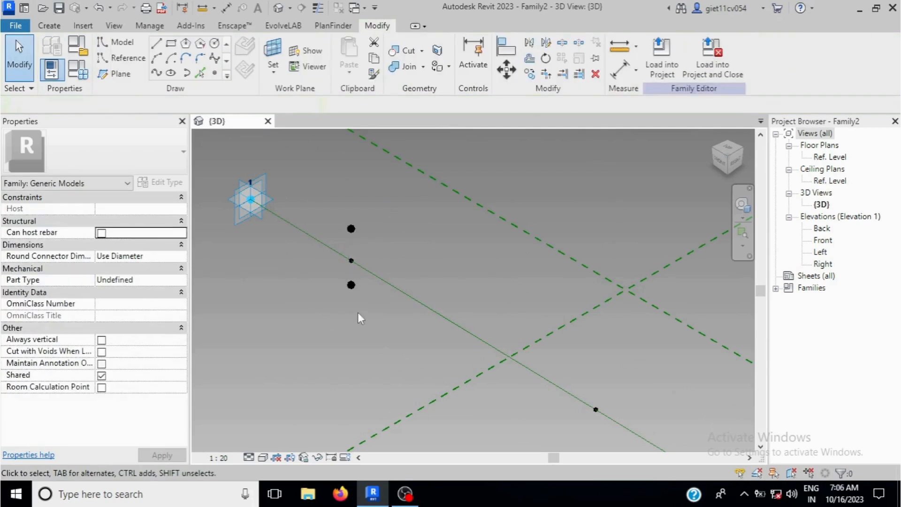
Step: Associate the offset of the point below the reference line near adaptive point 1 with a new instance parameter named Radius
click(351, 285)
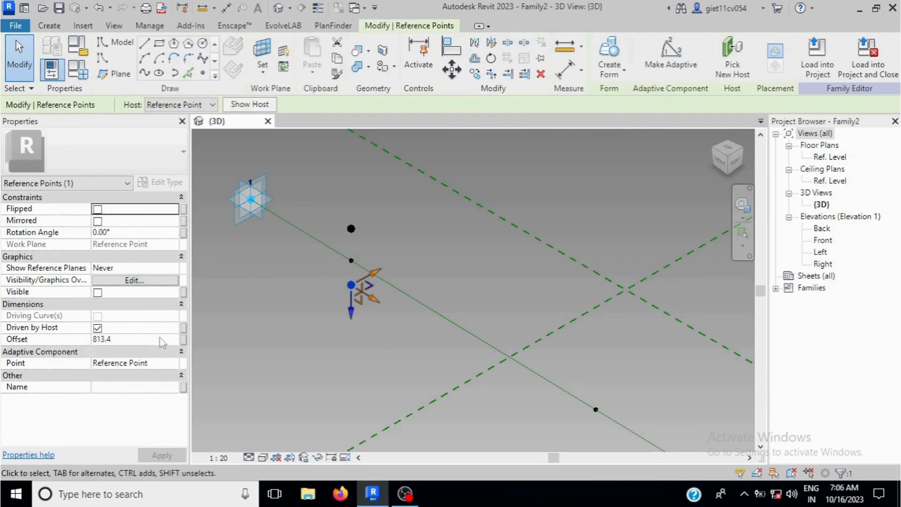
click(184, 341)
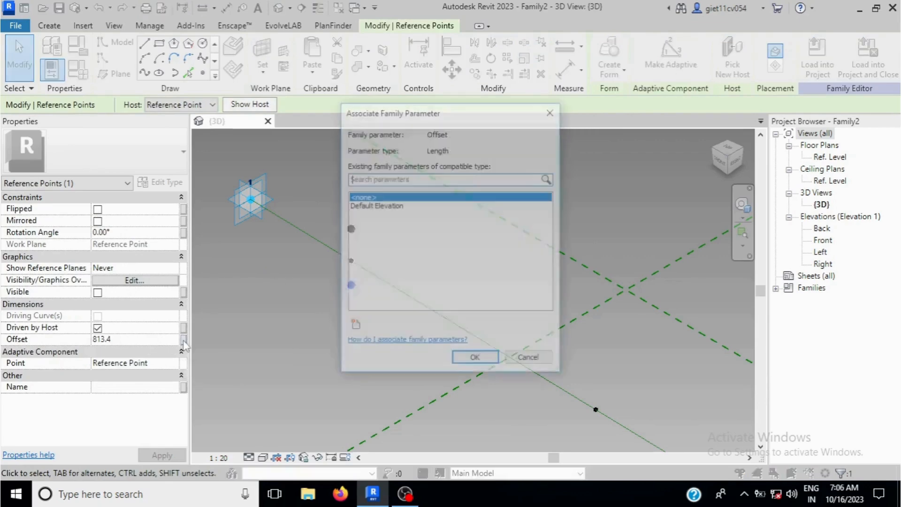
click(354, 327)
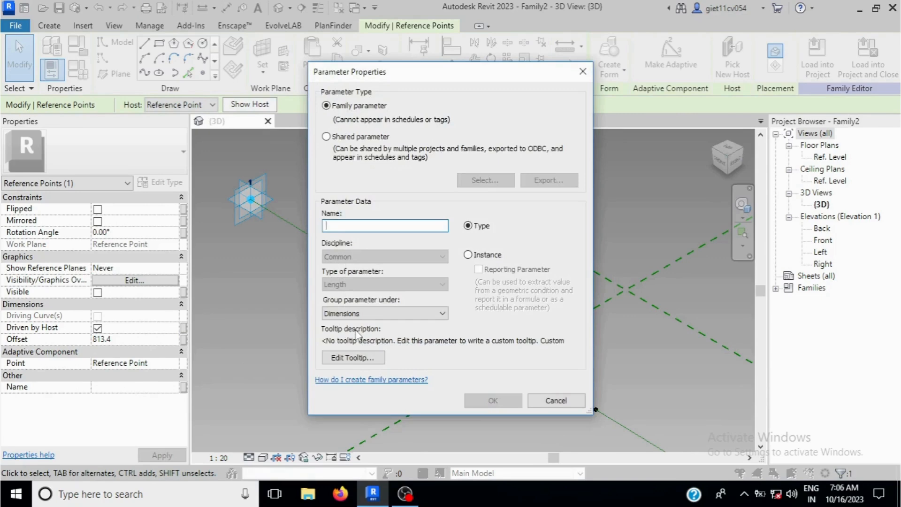
text(Radius)
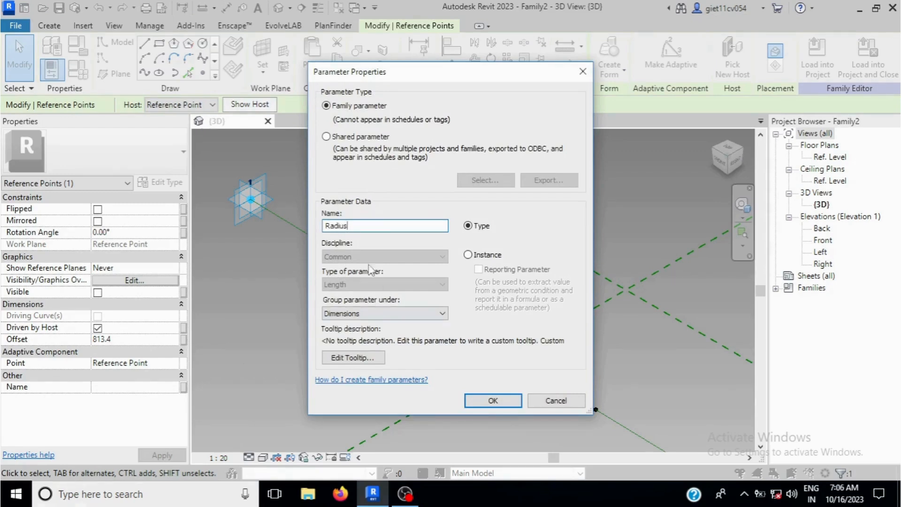
click(468, 256)
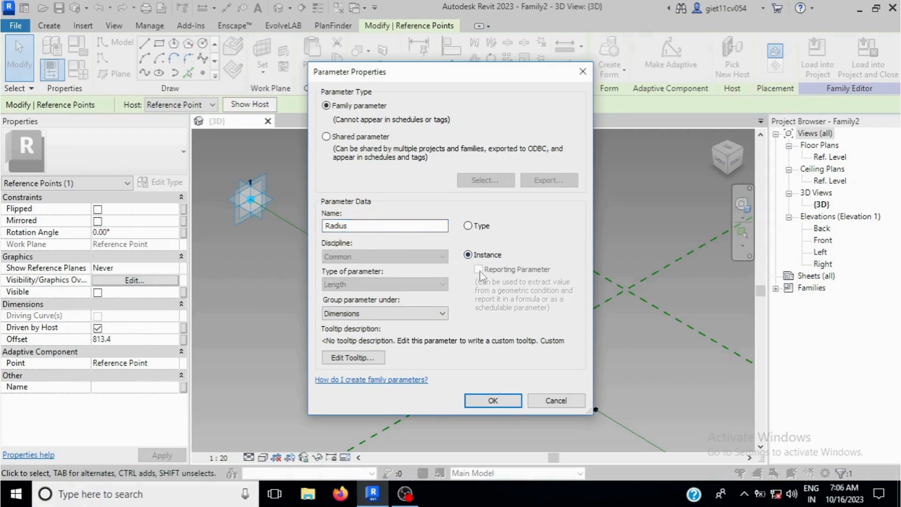
click(502, 400)
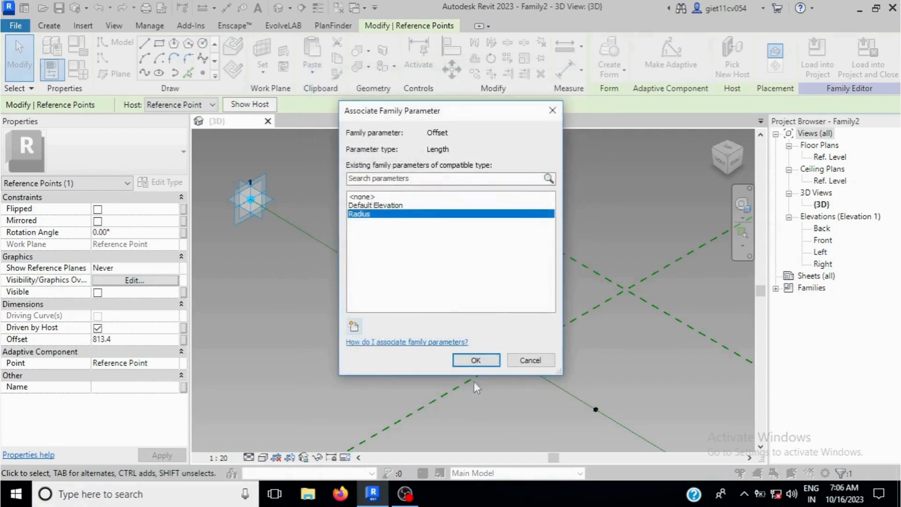
click(475, 360)
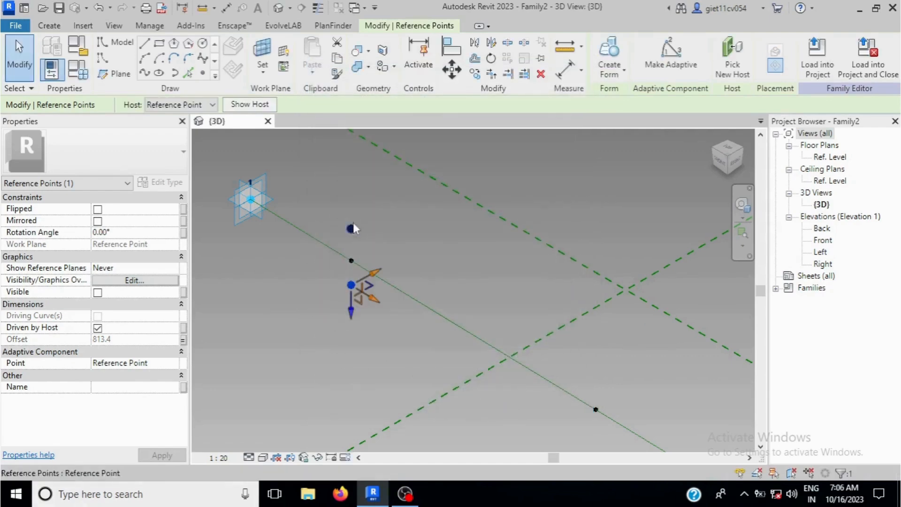
Step: Associate the offset of the point above the reference line near adaptive point 1 with a new instance parameter named Radius negative
click(351, 229)
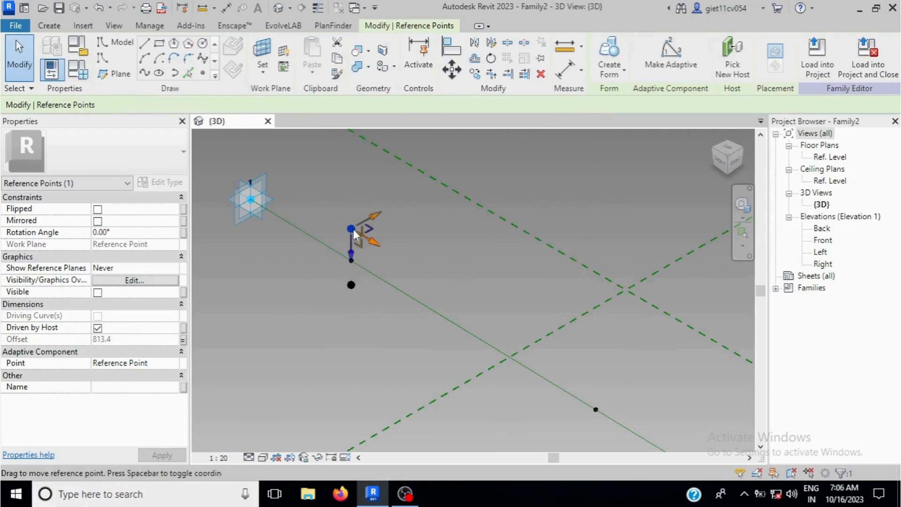
click(184, 339)
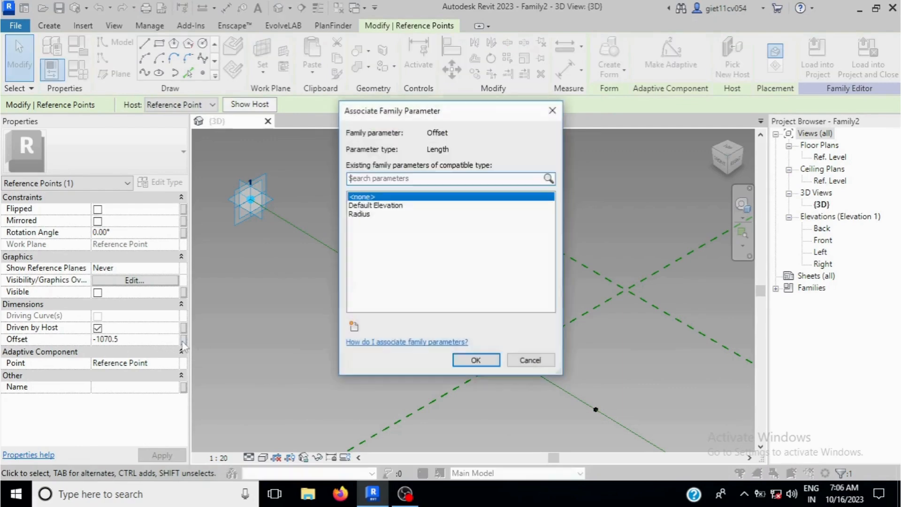
click(355, 327)
text(N)
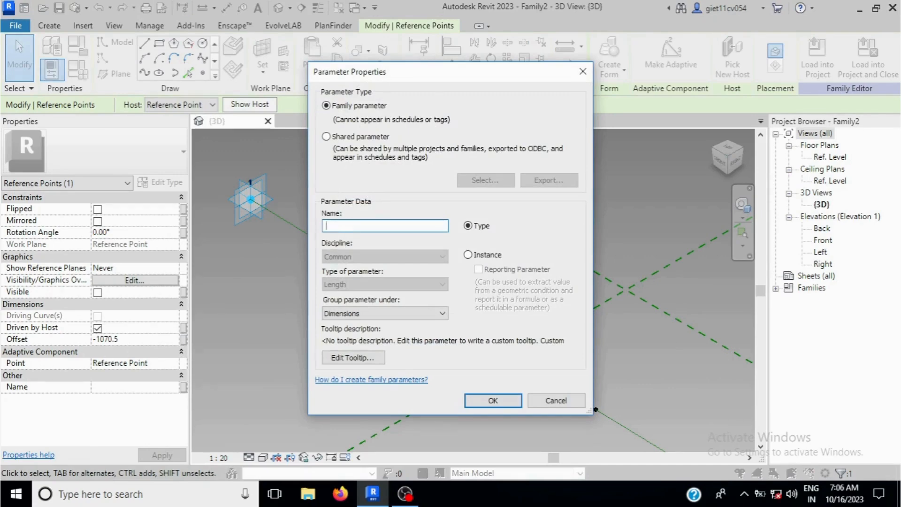
text(h)
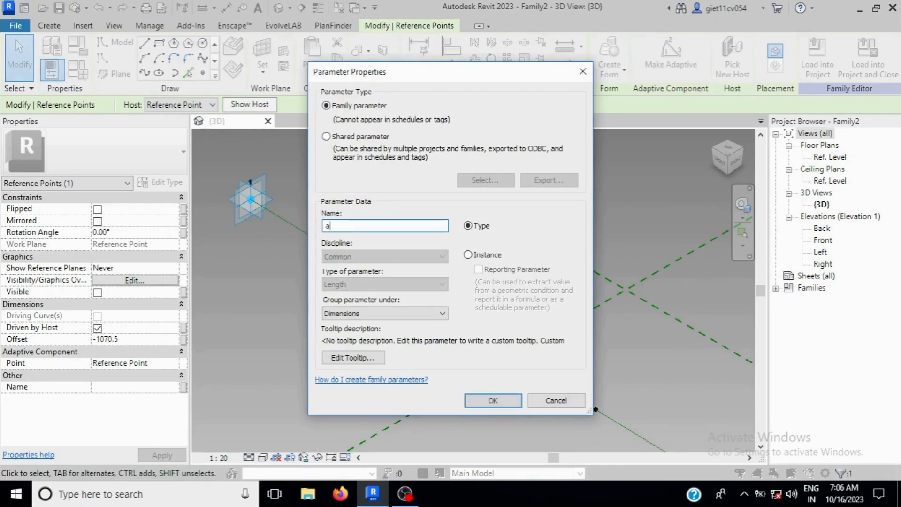
key(BackSpace)
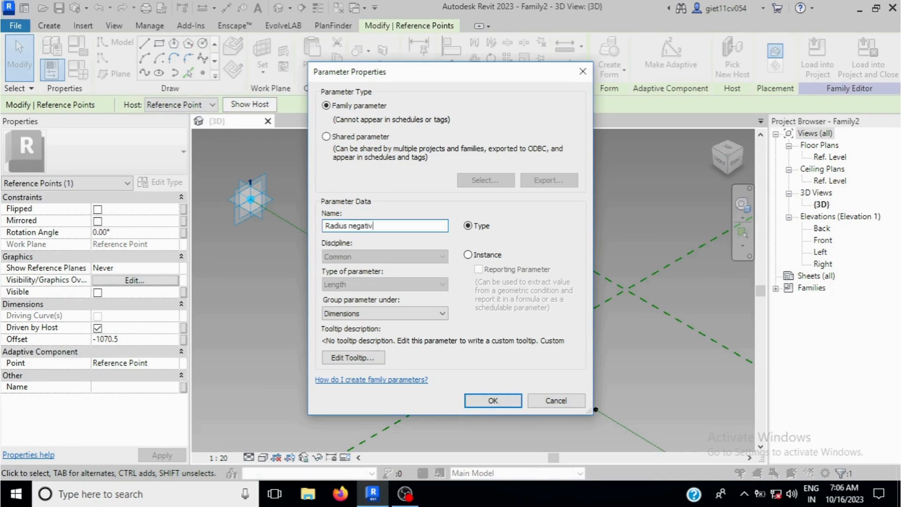
click(468, 255)
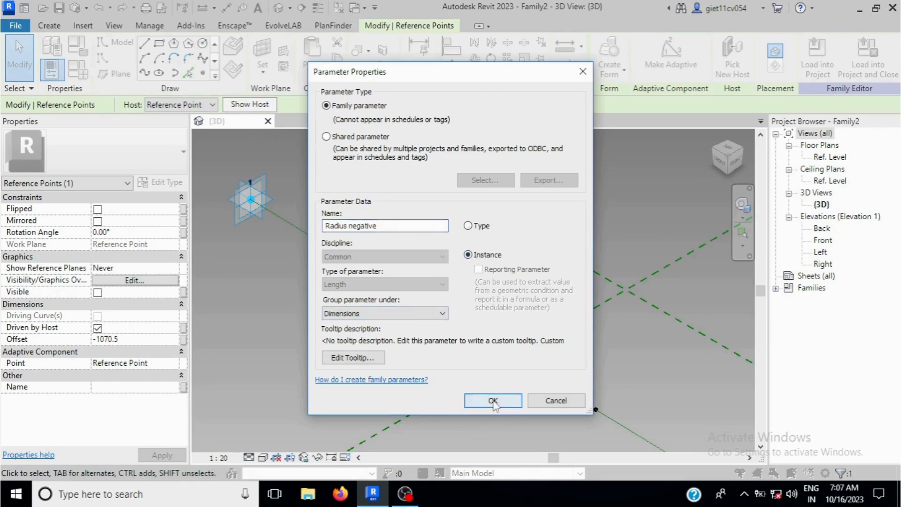
click(493, 400)
click(484, 364)
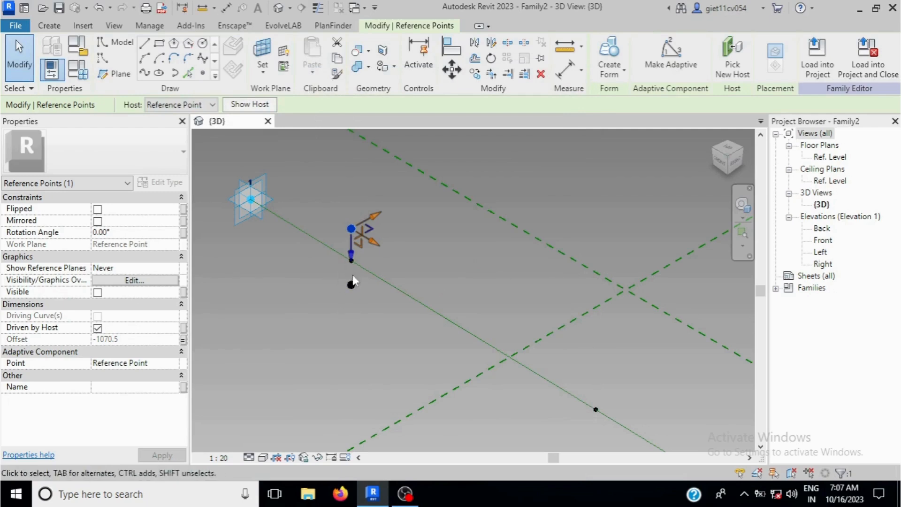
Step: Set the work plane to that of the hosted reference point nearest adaptive point 2
scroll(421, 281, down, 2)
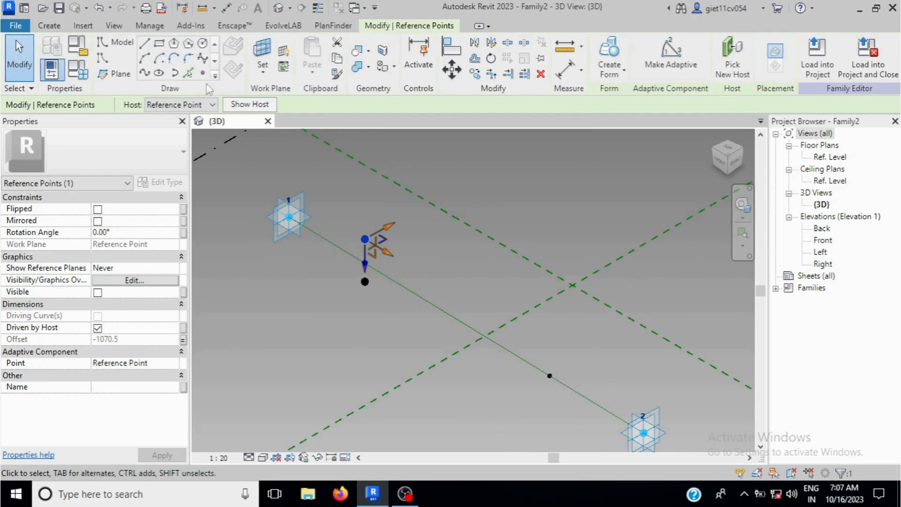
click(269, 57)
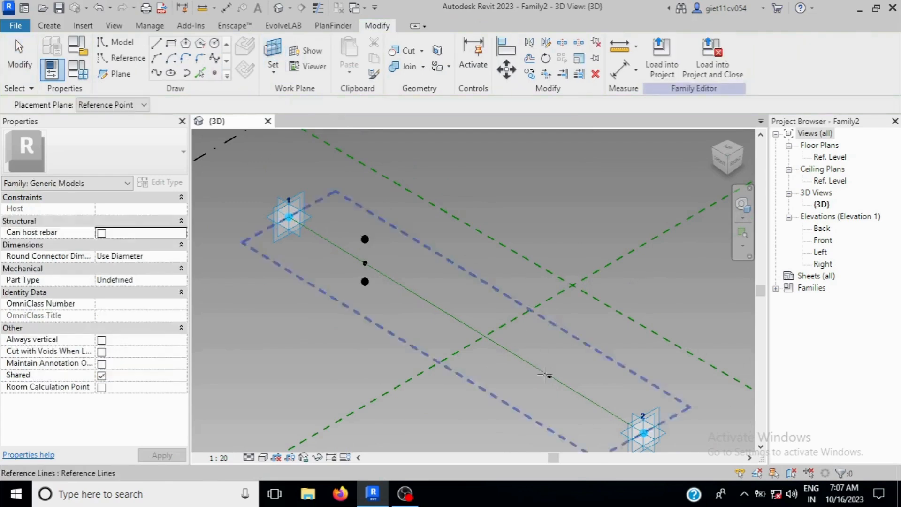
click(549, 376)
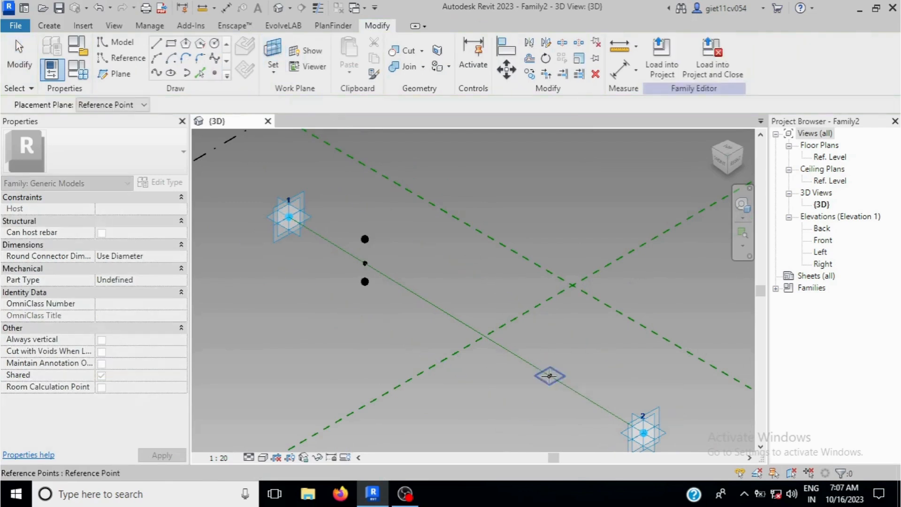
Step: Place a reference point over the hosted point near adaptive point 2 and move it straight down to an offset of about 1056.5
click(214, 73)
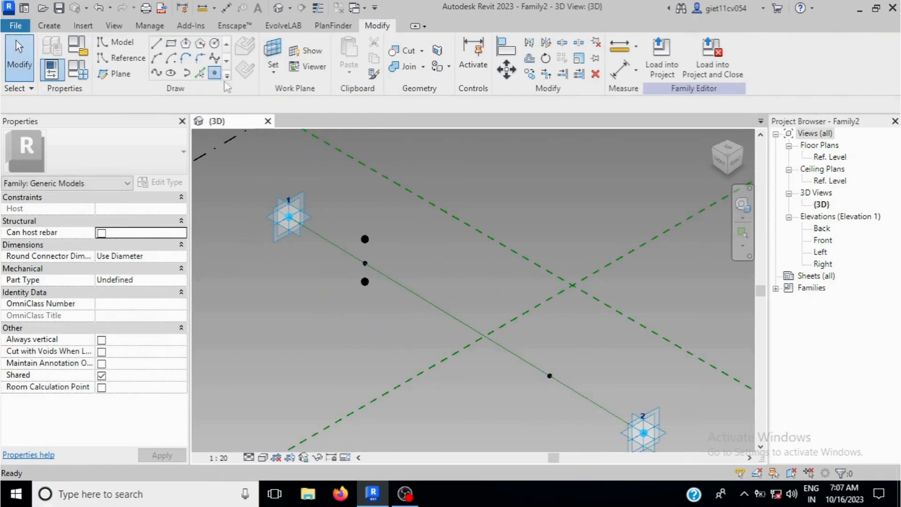
click(550, 375)
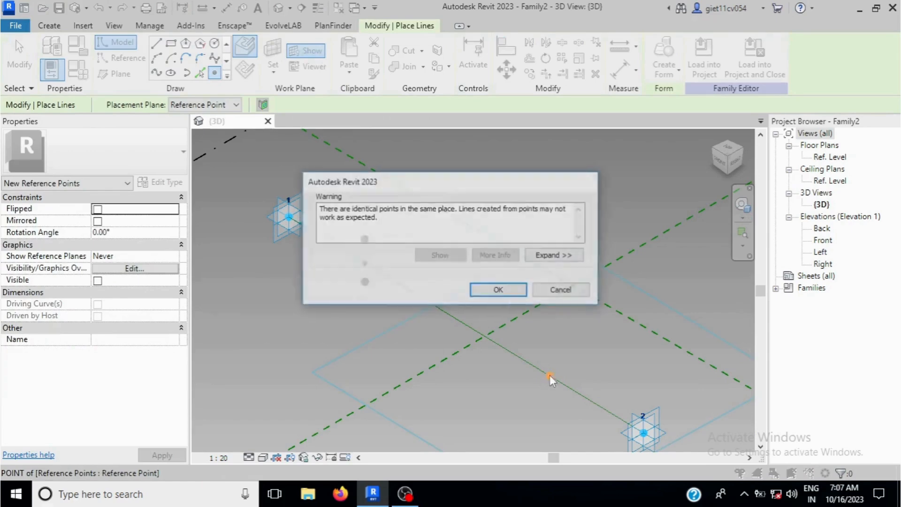
click(498, 288)
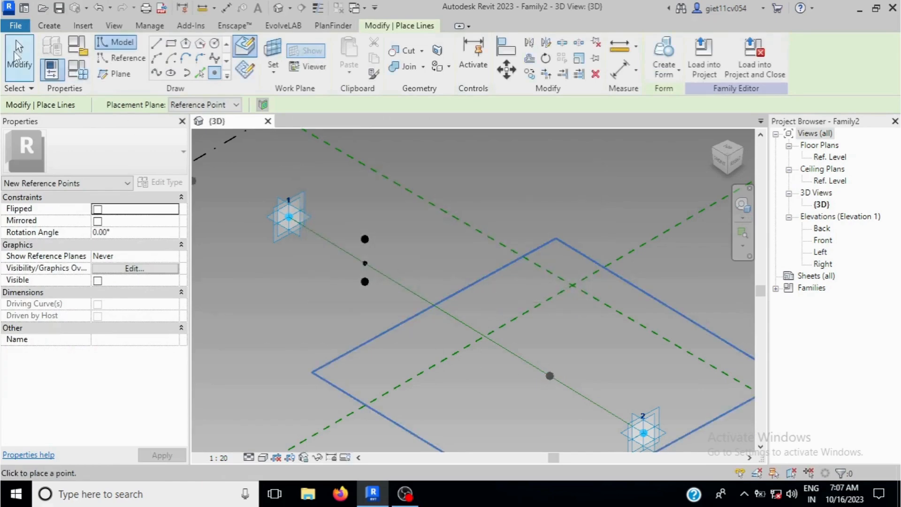
click(17, 55)
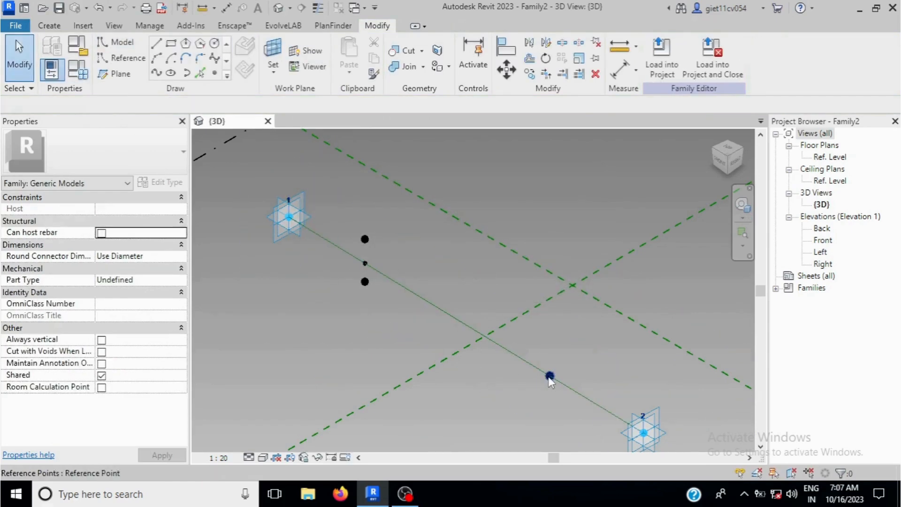
drag(550, 375, 548, 412)
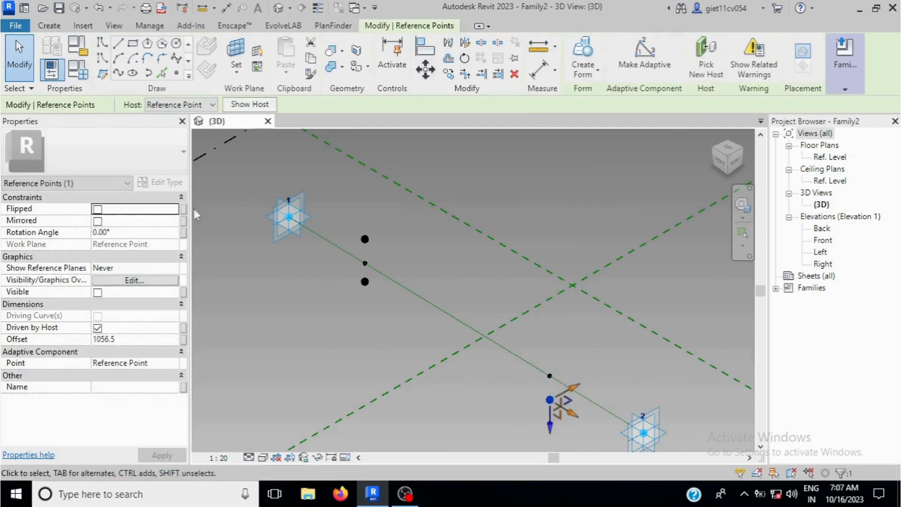
Step: Place a second reference point over the hosted point near adaptive point 2 and move it straight up above the reference line
click(177, 76)
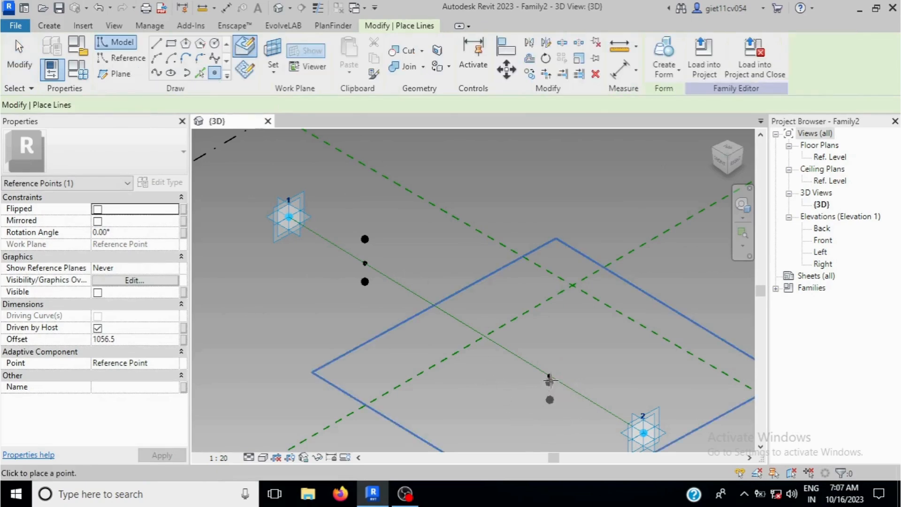
click(550, 376)
click(497, 288)
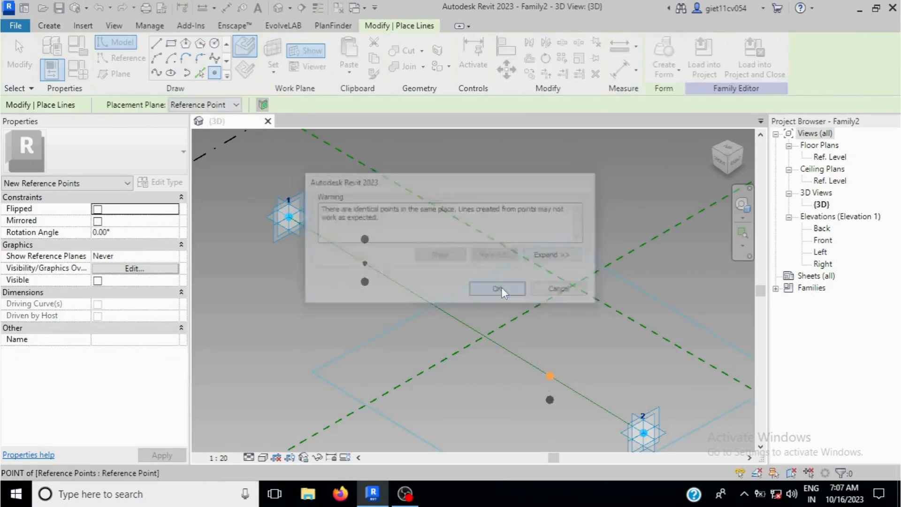
click(19, 56)
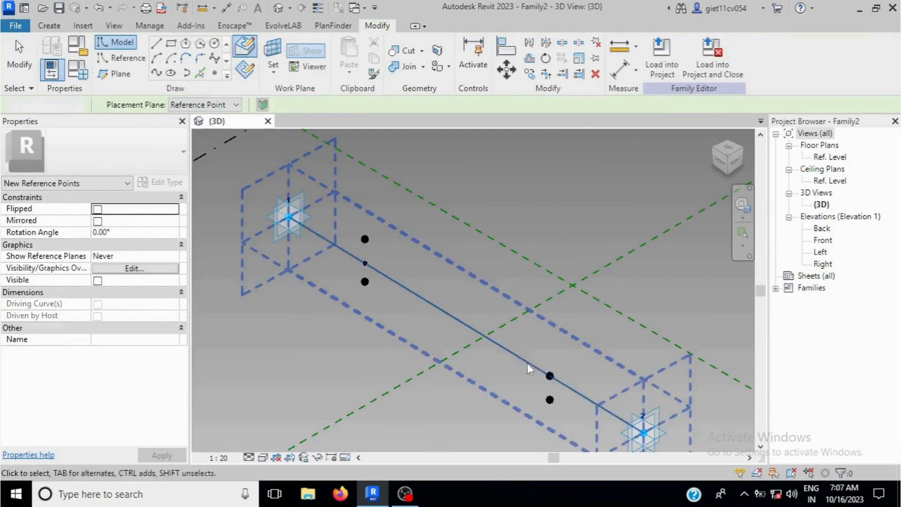
click(552, 410)
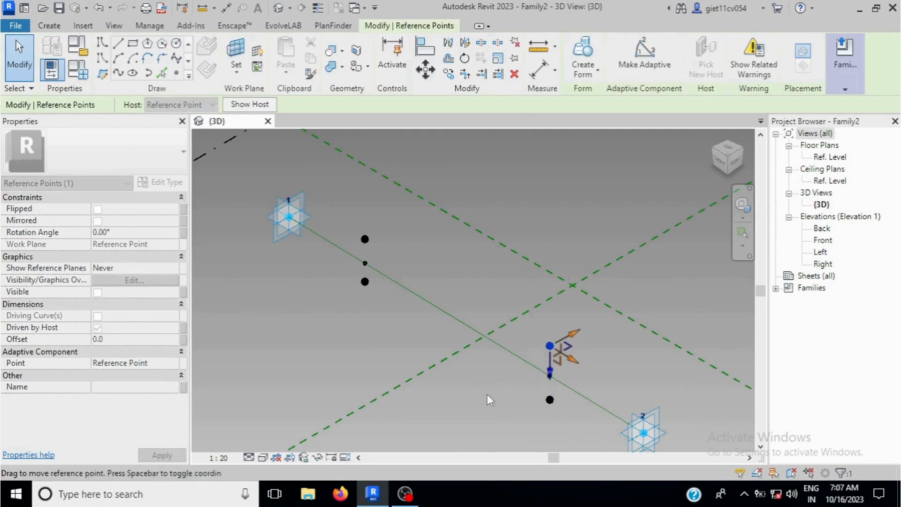
click(491, 302)
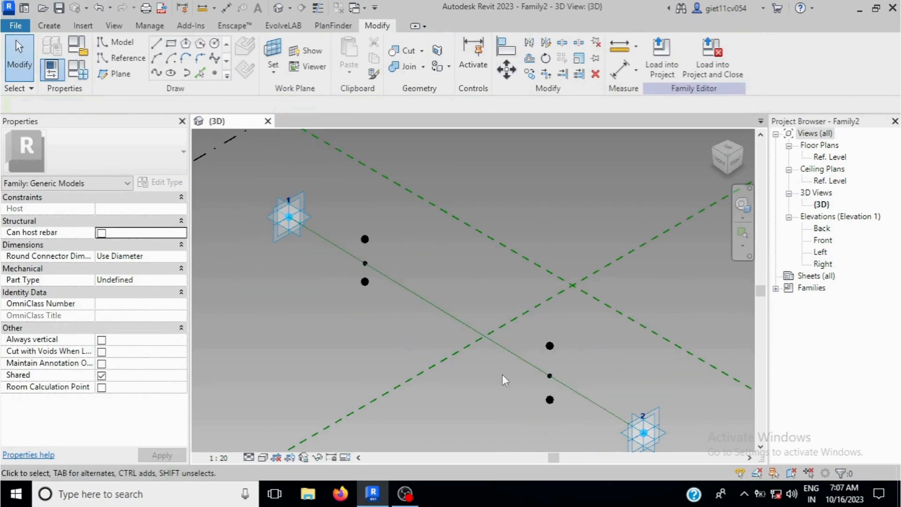
Step: Set the formula of the Radius negative parameter to -Radius in the family types and apply it
click(81, 72)
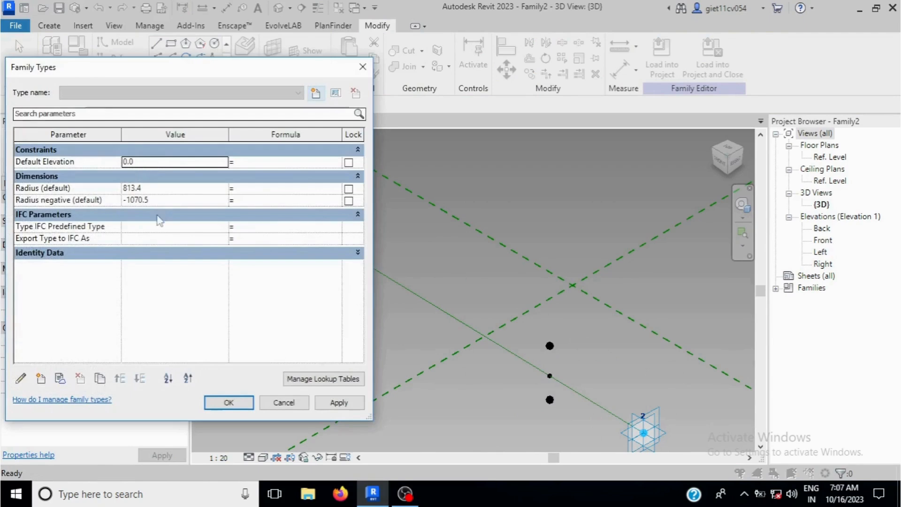
click(38, 188)
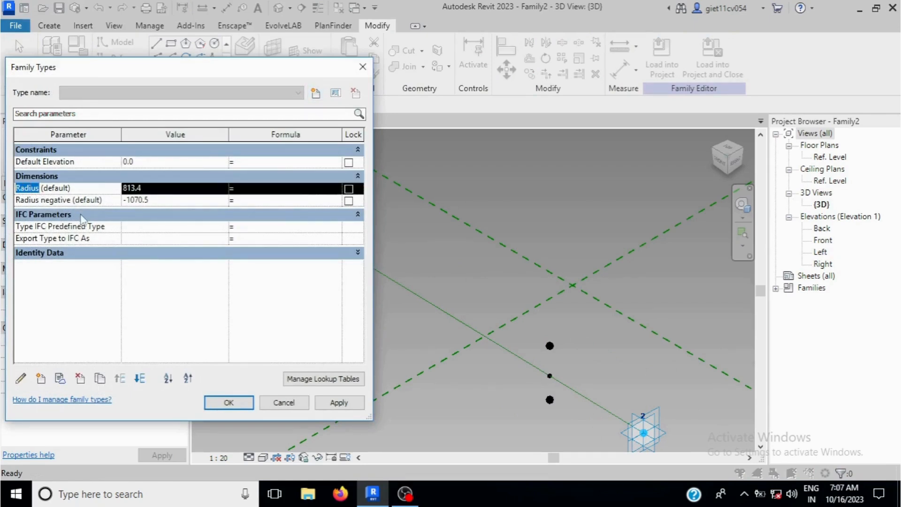
click(245, 200)
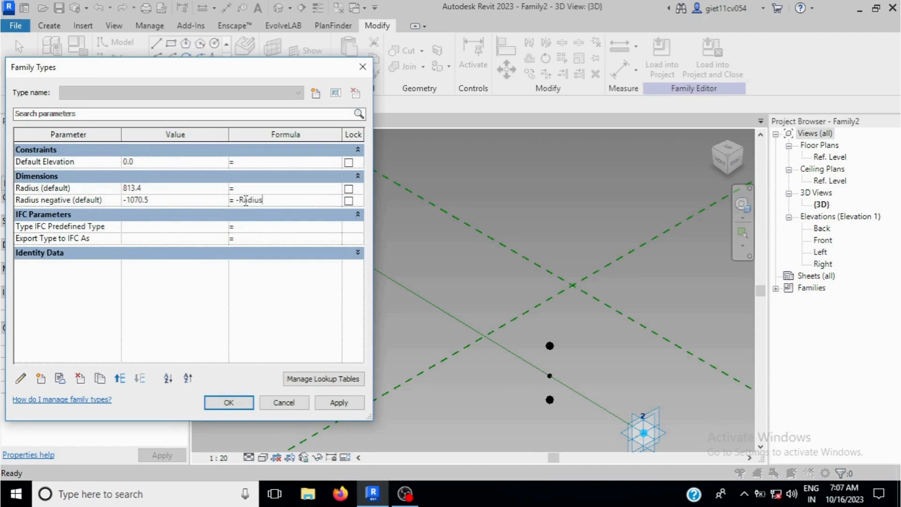
click(340, 402)
click(230, 402)
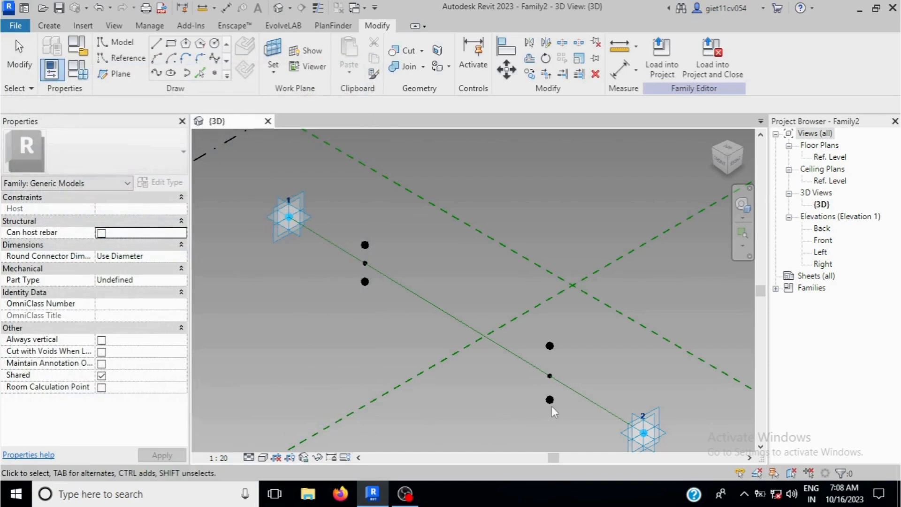
Step: Compare the offset settings of the lower reference points near adaptive point 2 and adaptive point 1
mouse_move(553, 417)
mouse_down()
mouse_move(553, 456)
mouse_move(546, 425)
mouse_up()
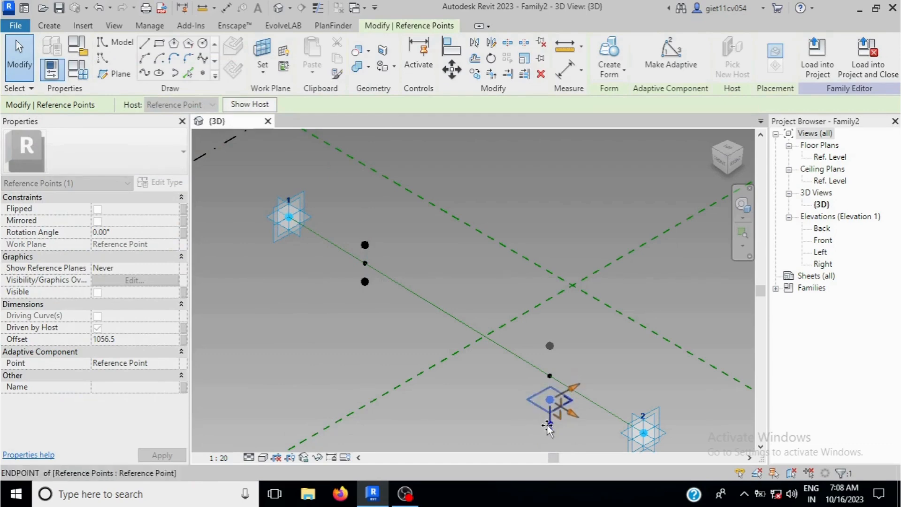
scroll(548, 263, down, 1)
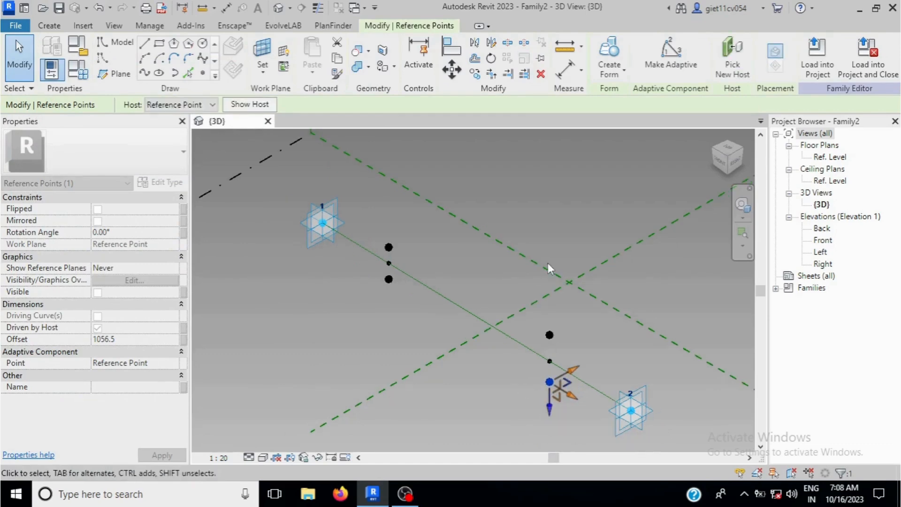
click(520, 406)
click(550, 404)
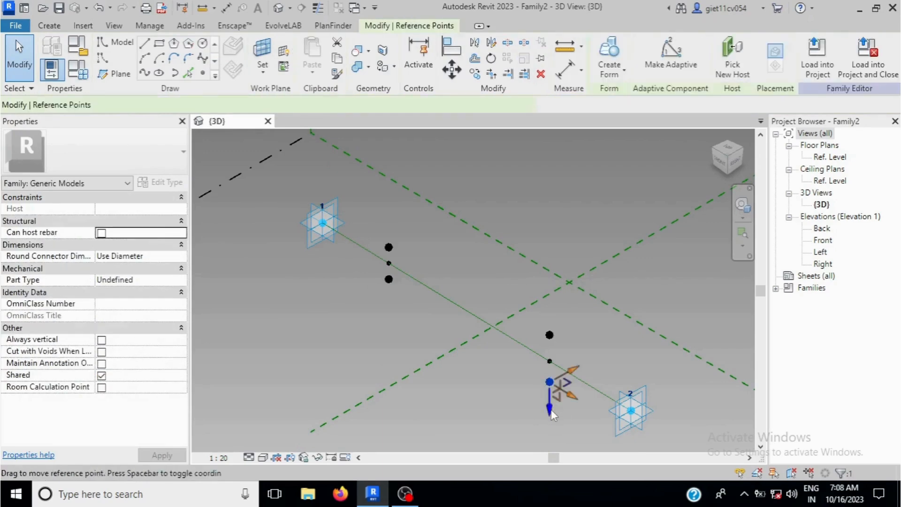
drag(549, 429, 550, 406)
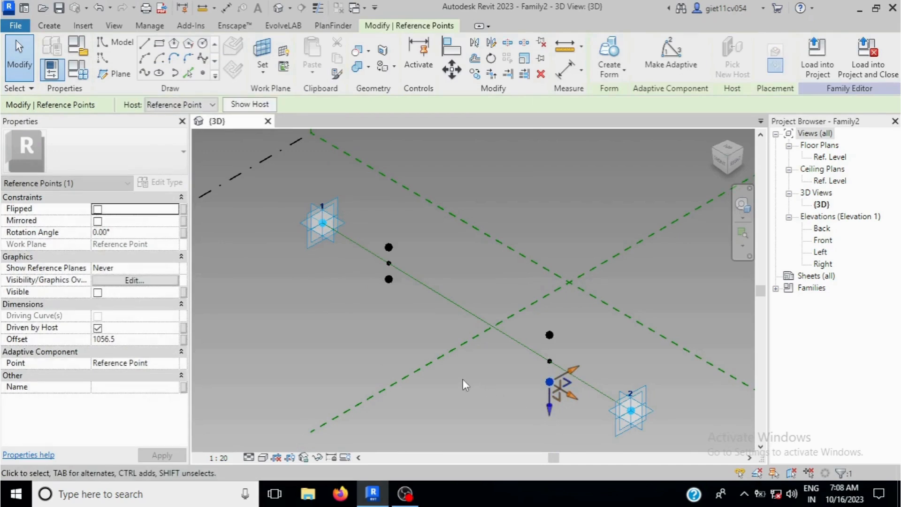
click(388, 279)
mouse_move(387, 312)
mouse_down()
mouse_move(389, 334)
mouse_move(388, 306)
mouse_up()
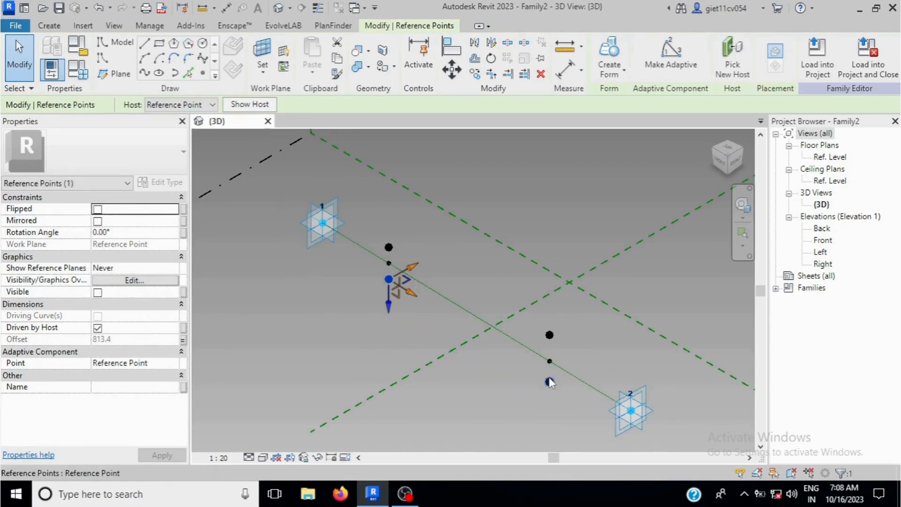
Step: Associate the offset of the lower reference point near adaptive point 2 with the Radius parameter
click(550, 382)
click(183, 339)
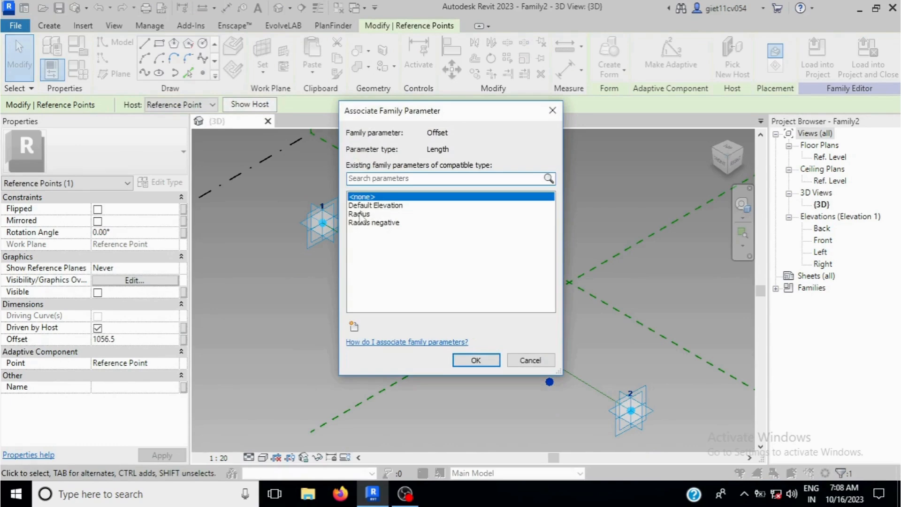
click(360, 214)
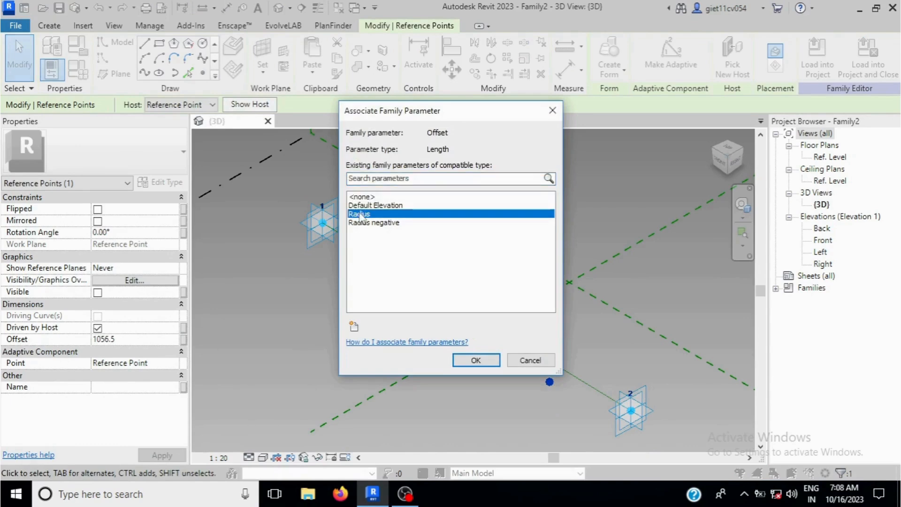
click(467, 360)
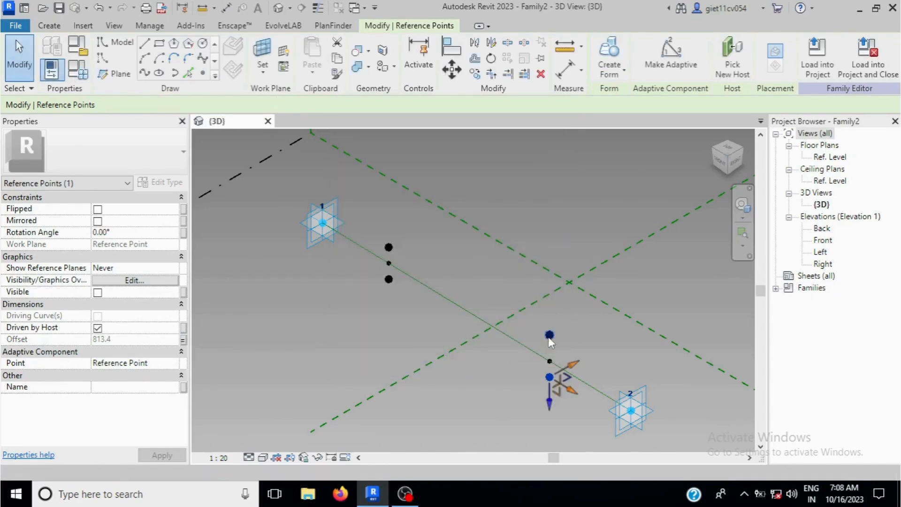
Step: Associate the offset of the upper reference point near adaptive point 2 with the Radius negative parameter
click(182, 339)
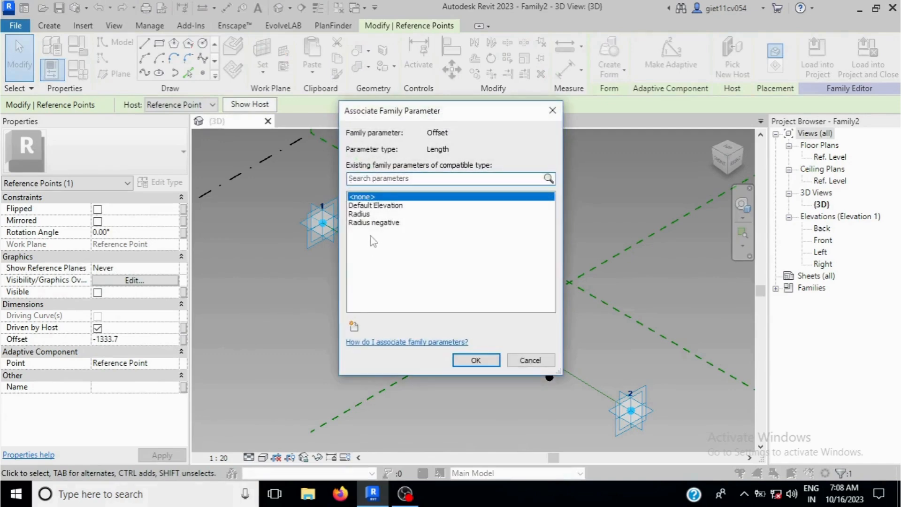
click(371, 223)
click(465, 361)
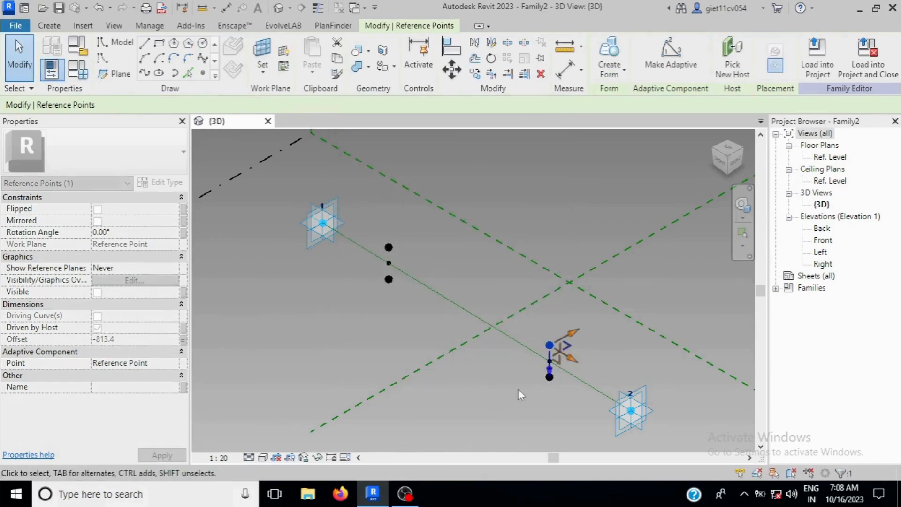
Step: Flex the Radius by moving the lower reference point near adaptive point 2 down to an offset of about 1096.7
click(559, 382)
click(550, 377)
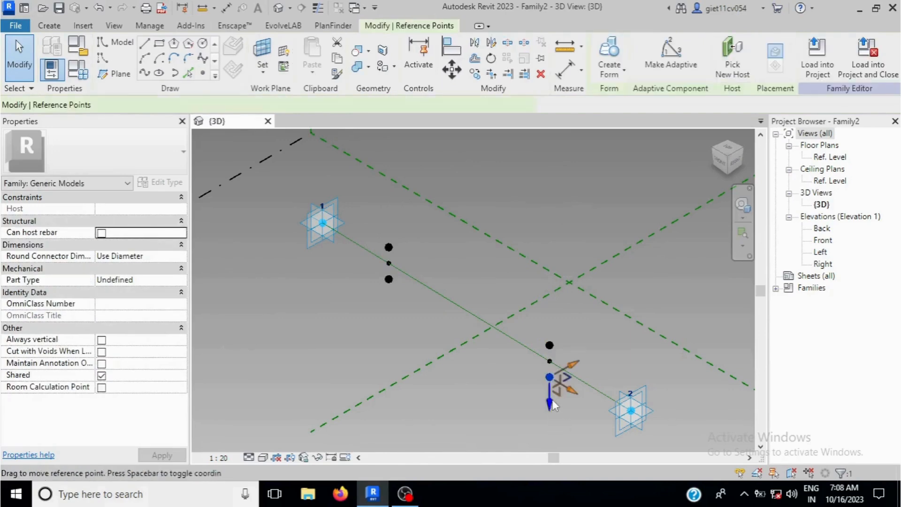
mouse_move(548, 416)
mouse_down()
mouse_move(548, 429)
mouse_move(547, 407)
mouse_up()
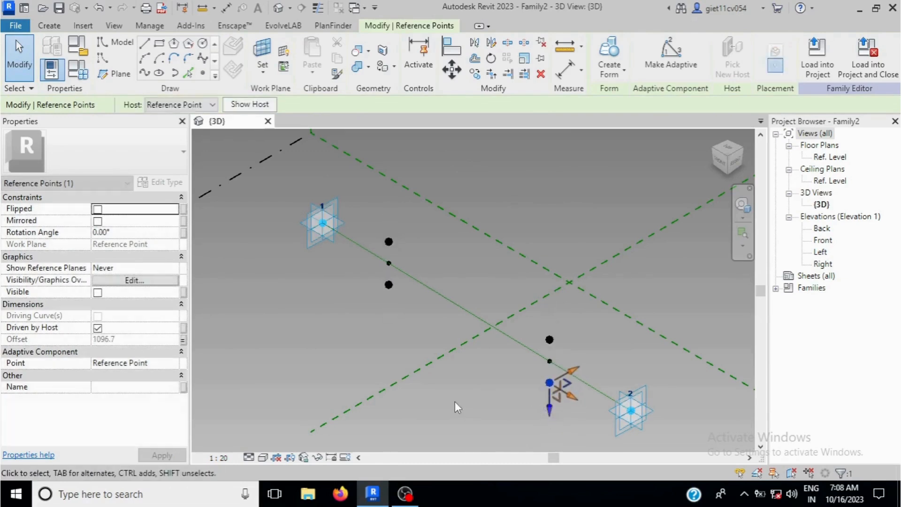
click(455, 402)
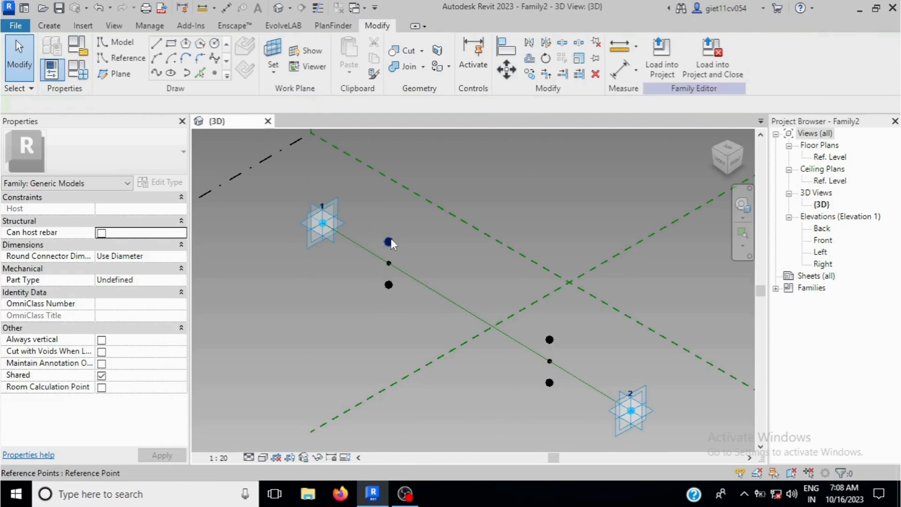
Step: Draw a spline through the two upper reference points and another through the two lower reference points
click(396, 250)
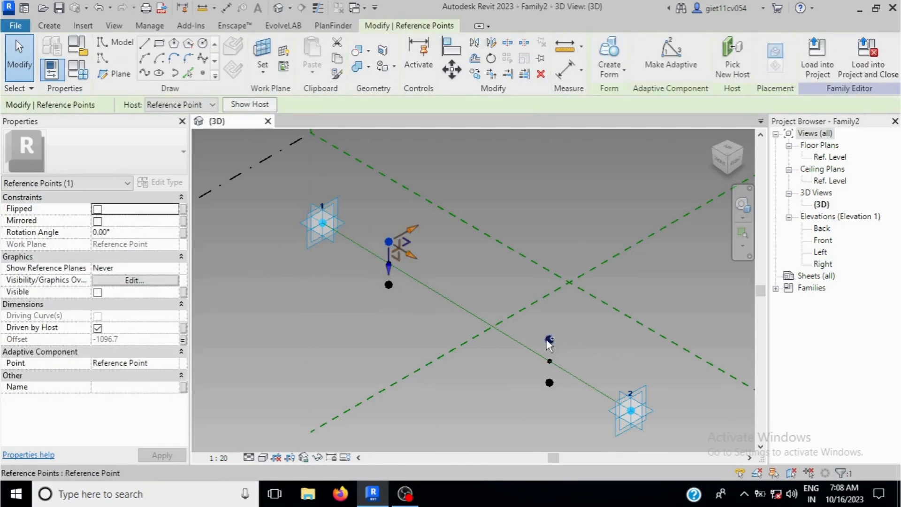
ctrl+click(549, 340)
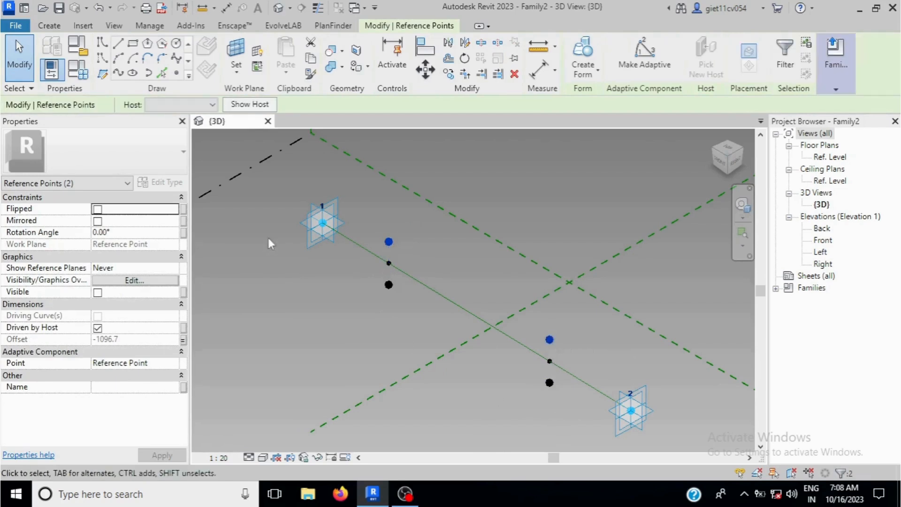
click(118, 74)
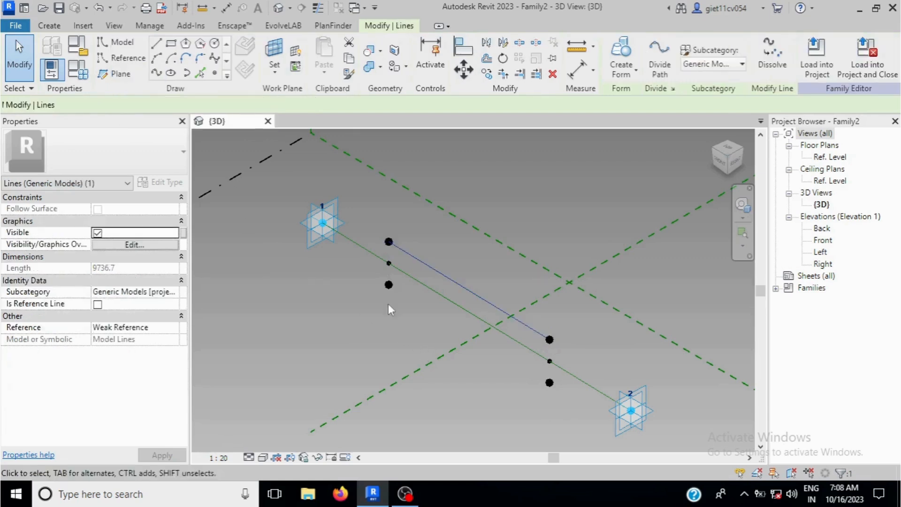
click(548, 381)
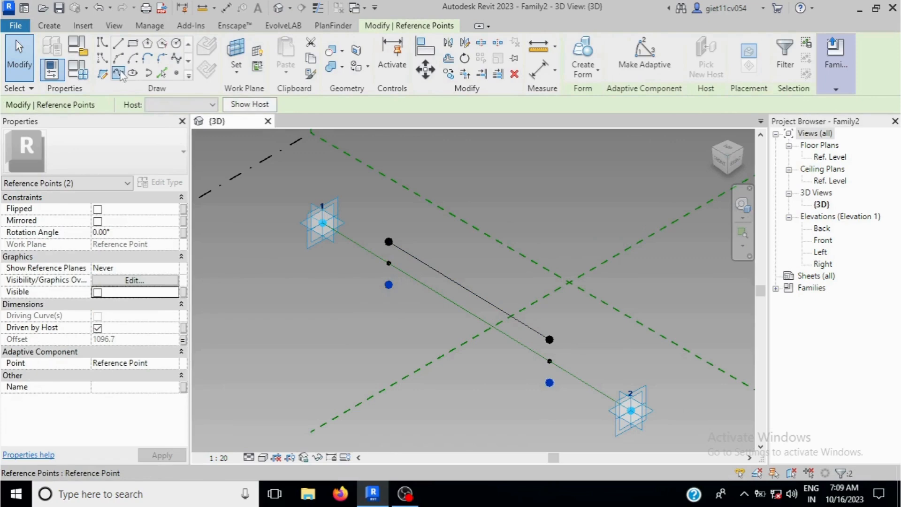
click(119, 74)
click(468, 407)
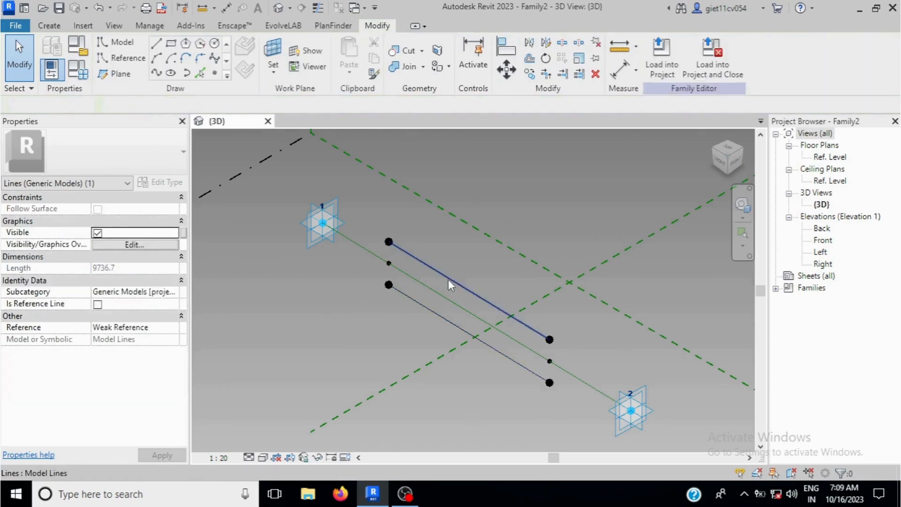
Step: Convert the upper and lower model lines between the offset points into reference lines
click(432, 314)
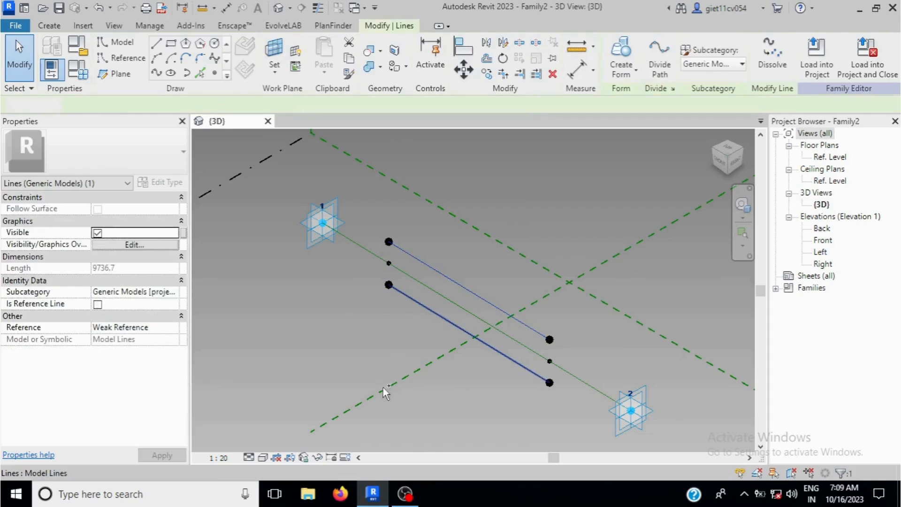
click(98, 304)
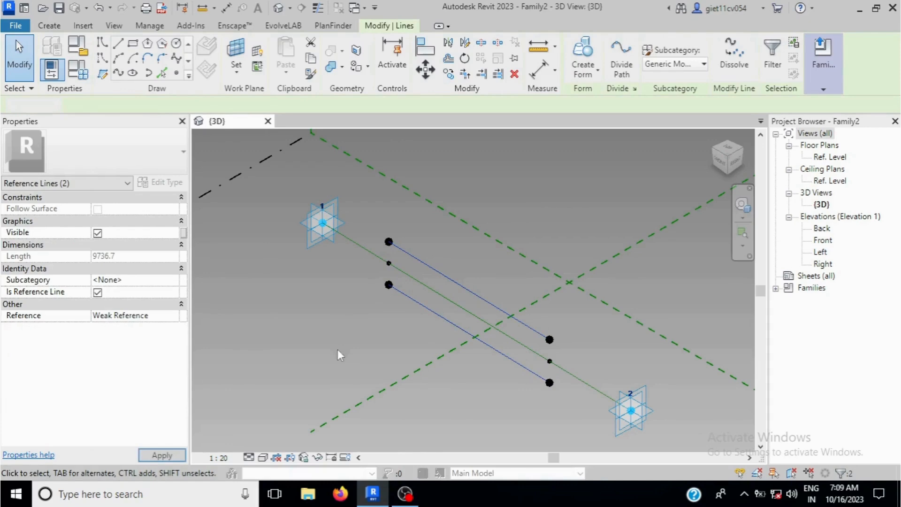
click(471, 383)
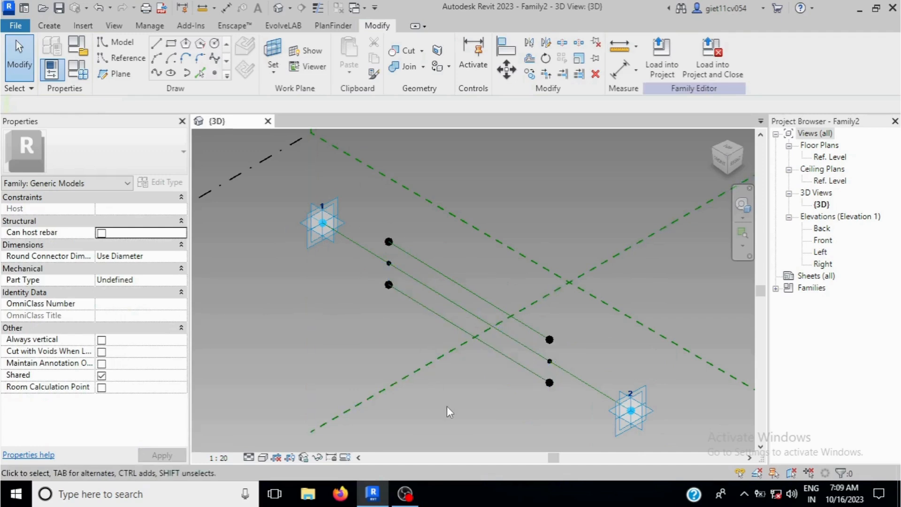
Step: Set the work plane to the vertical plane along the reference line at the hosted point near adaptive point 1
scroll(447, 406, up, 1)
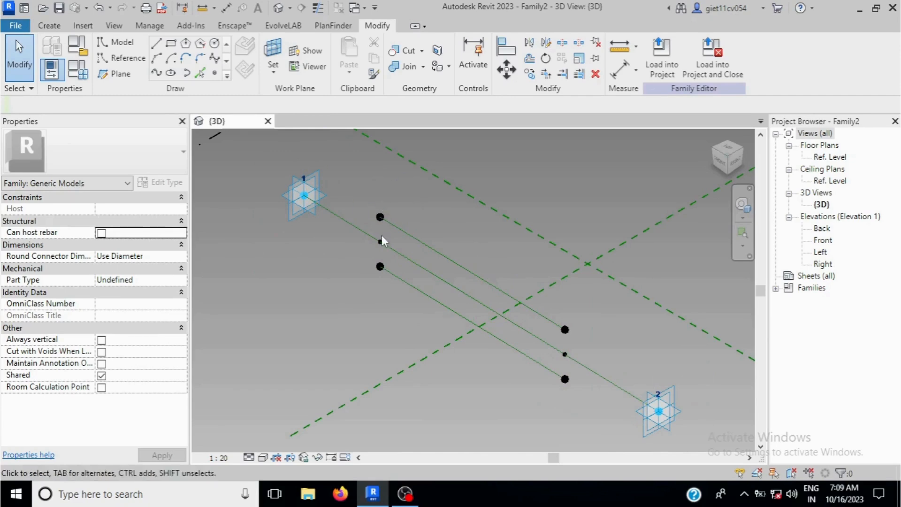
click(281, 60)
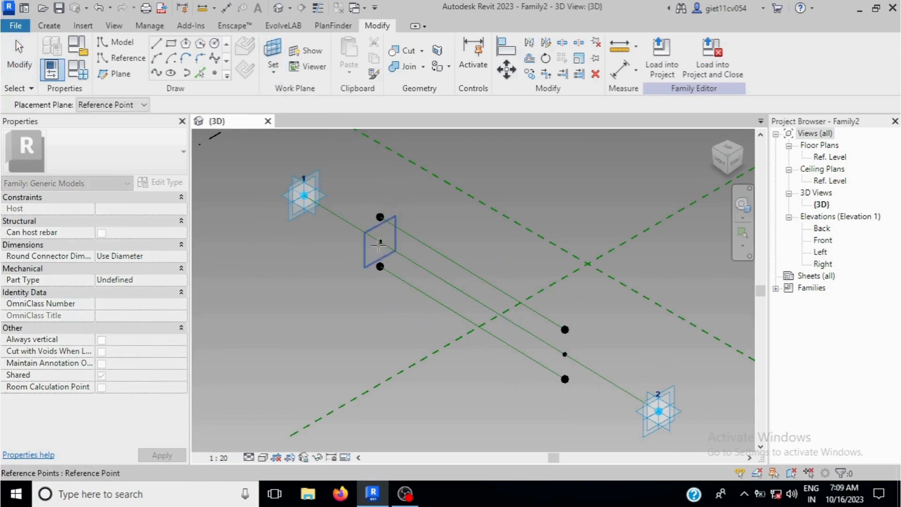
key(Tab)
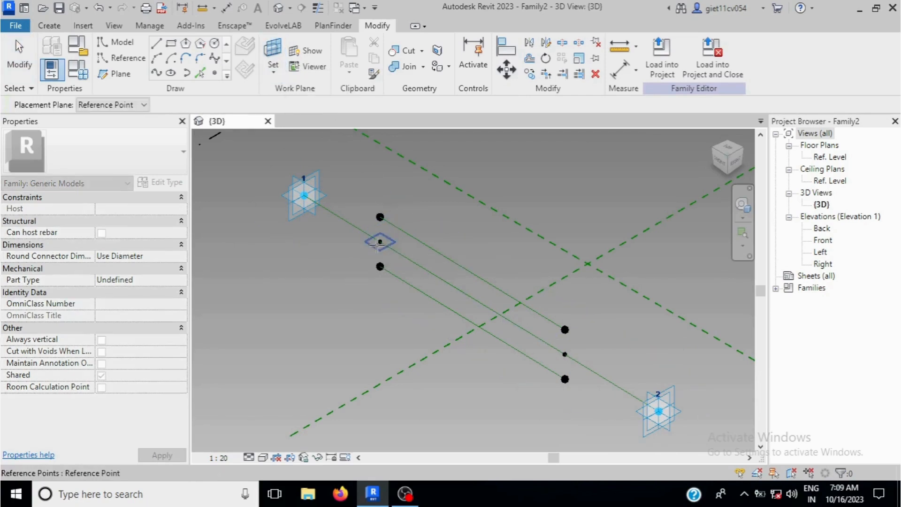
click(377, 243)
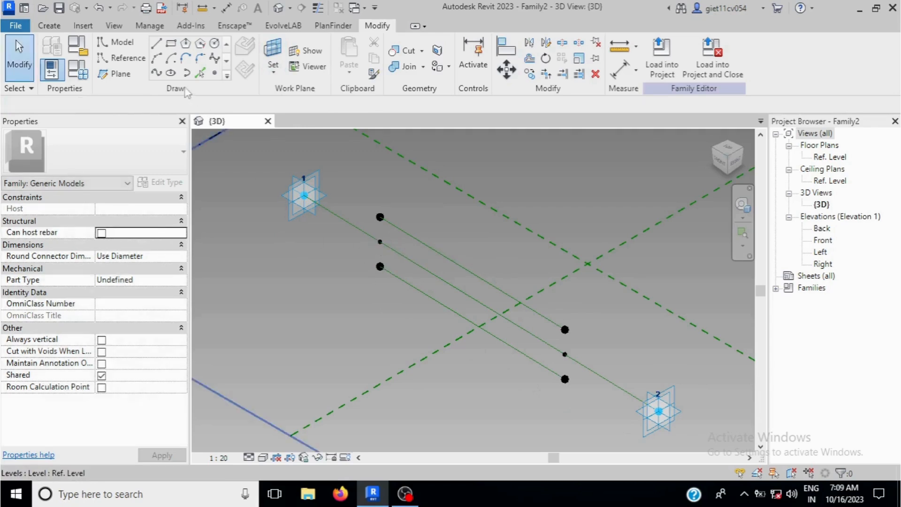
Step: Draw a 180° center-ends arc around the hosted point near adaptive point 1, from its upper to its lower offset point, bulging outward
click(171, 59)
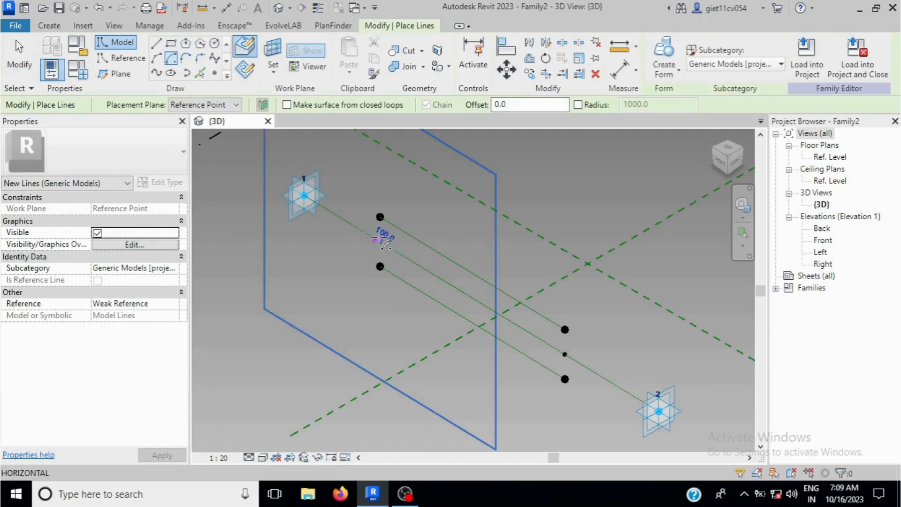
click(380, 241)
click(381, 217)
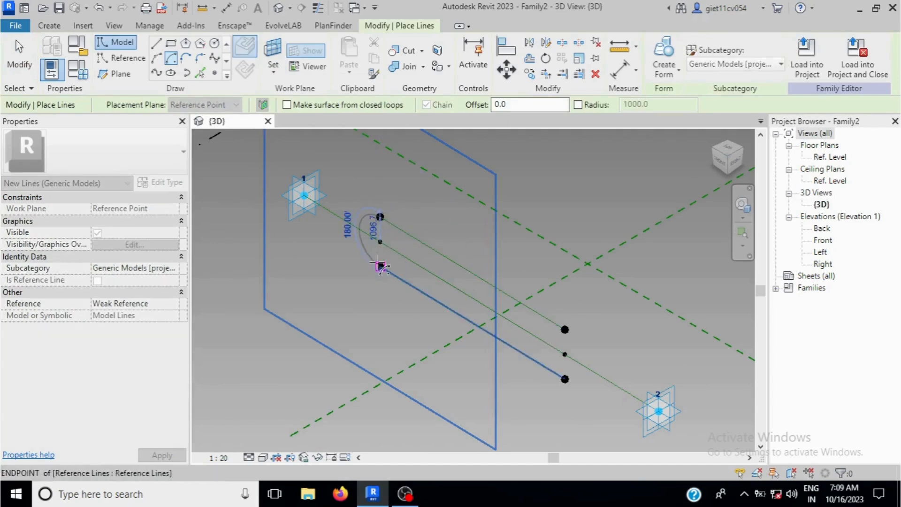
click(380, 266)
click(29, 66)
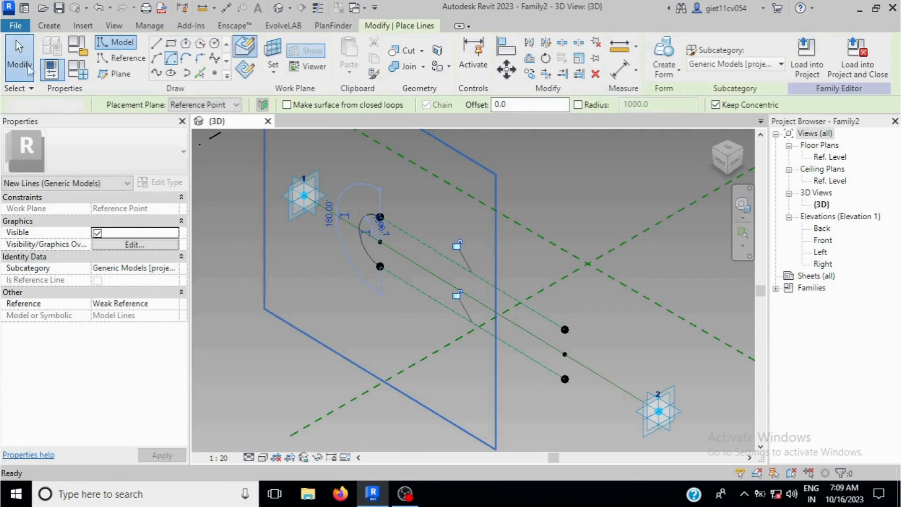
Step: Convert the arc near adaptive point 1 into a reference line
click(367, 258)
click(97, 317)
click(98, 317)
click(266, 302)
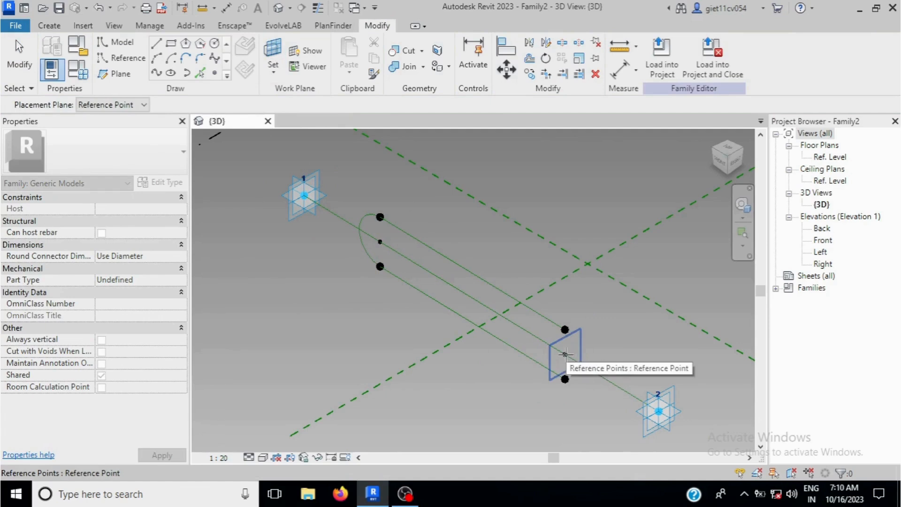
Step: On the vertical work plane of the hosted point near adaptive point 2, draw an outward 180° center-ends arc from its upper to lower offset point
key(Tab)
click(565, 355)
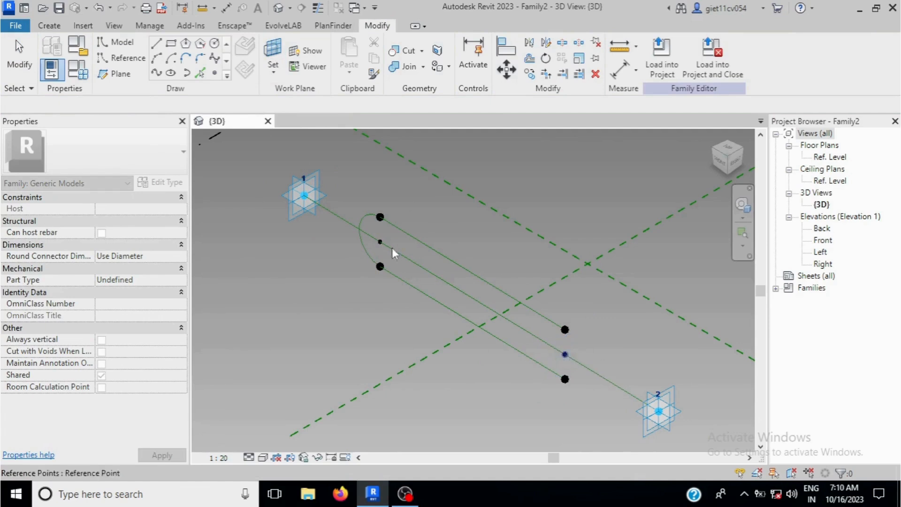
click(171, 57)
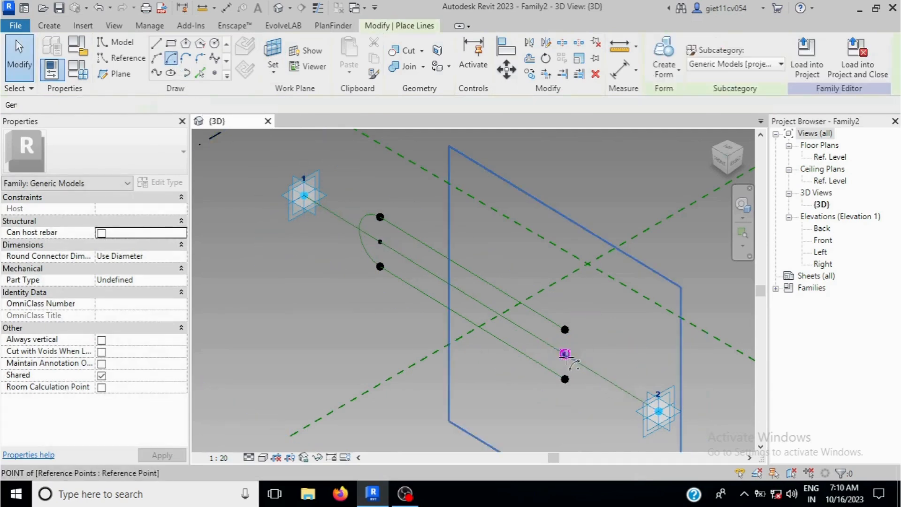
click(565, 355)
click(565, 329)
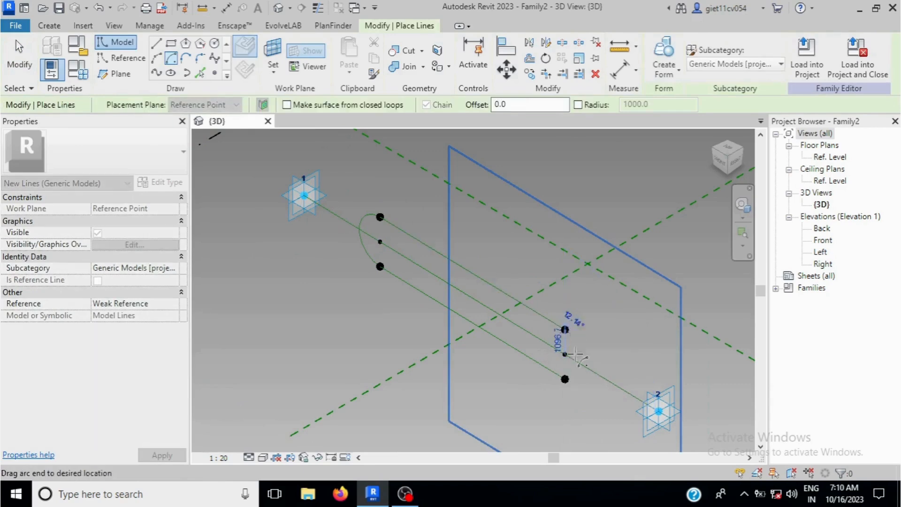
click(565, 379)
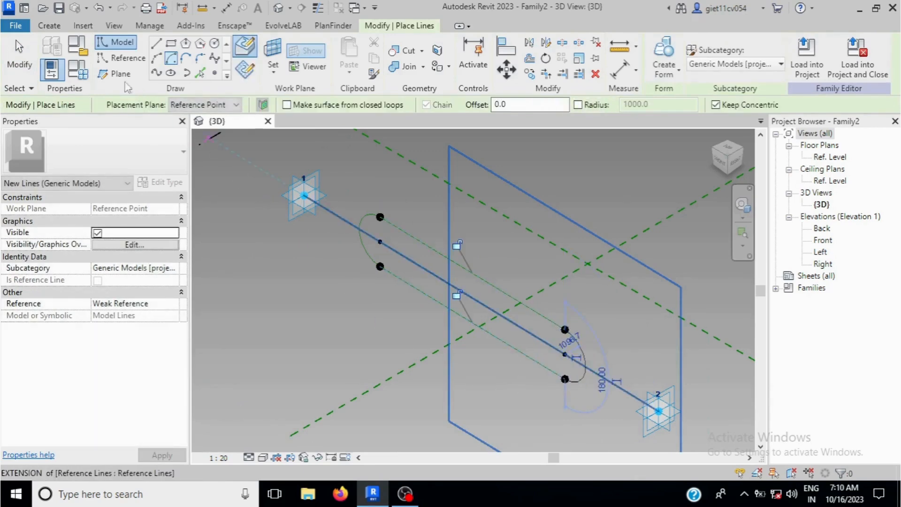
Step: Convert the arc near adaptive point 2 into a reference line
click(19, 56)
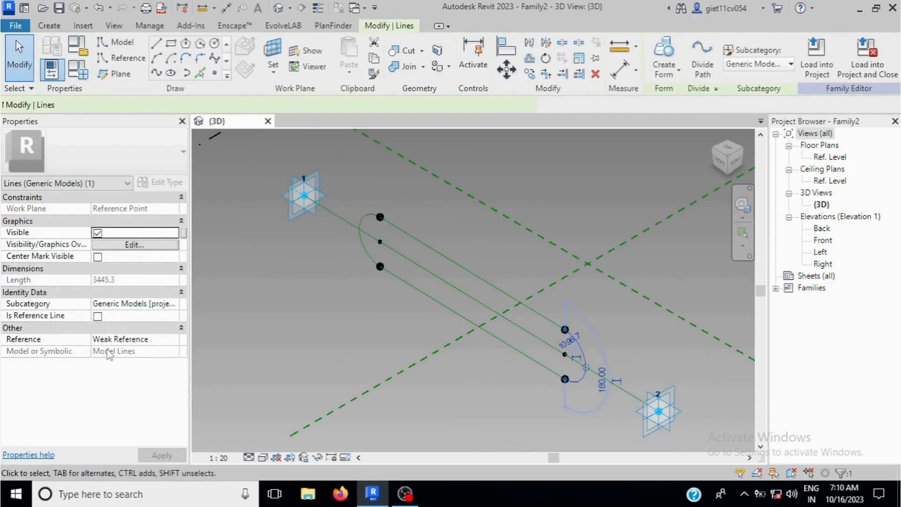
click(97, 316)
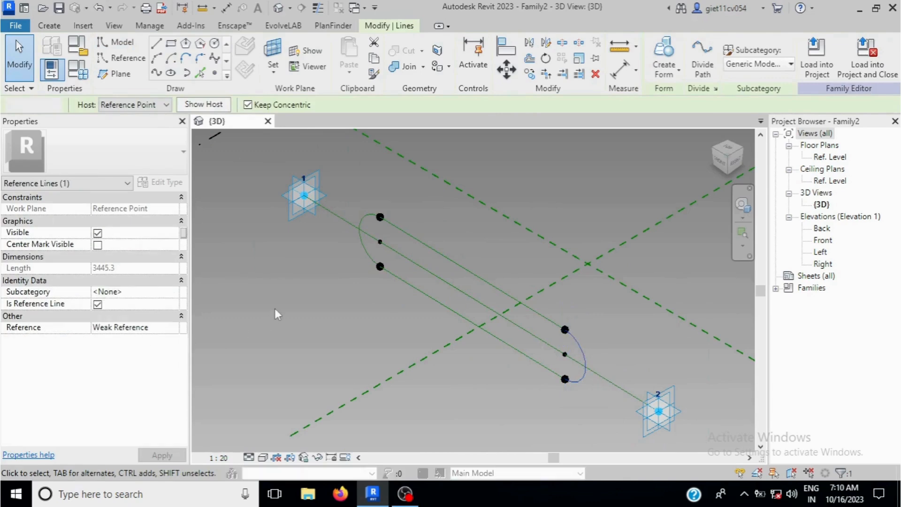
Step: Place a reference point on the slot's upper straight reference line, nearer to adaptive point 1
click(581, 401)
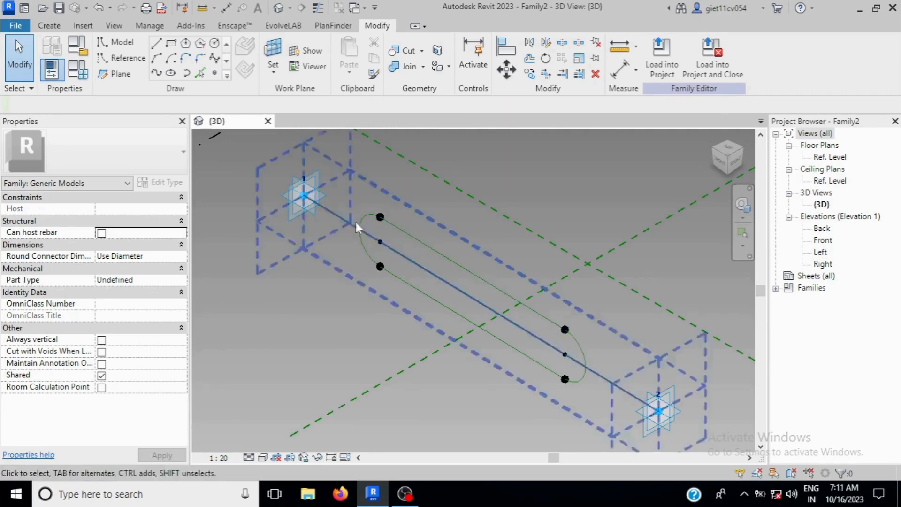
click(215, 74)
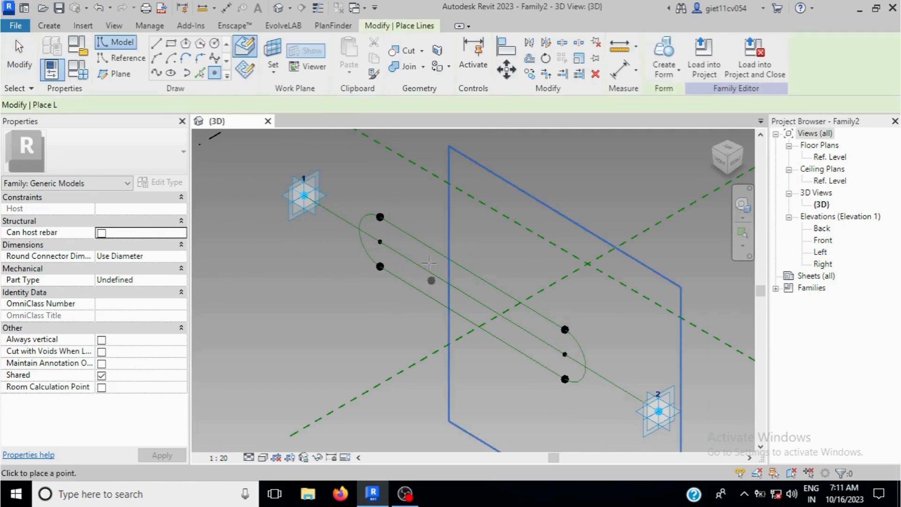
click(439, 252)
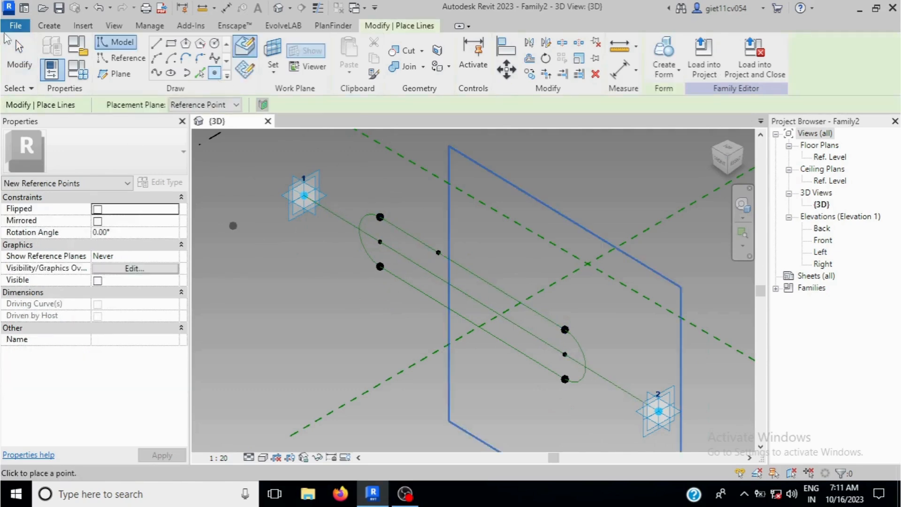
click(18, 52)
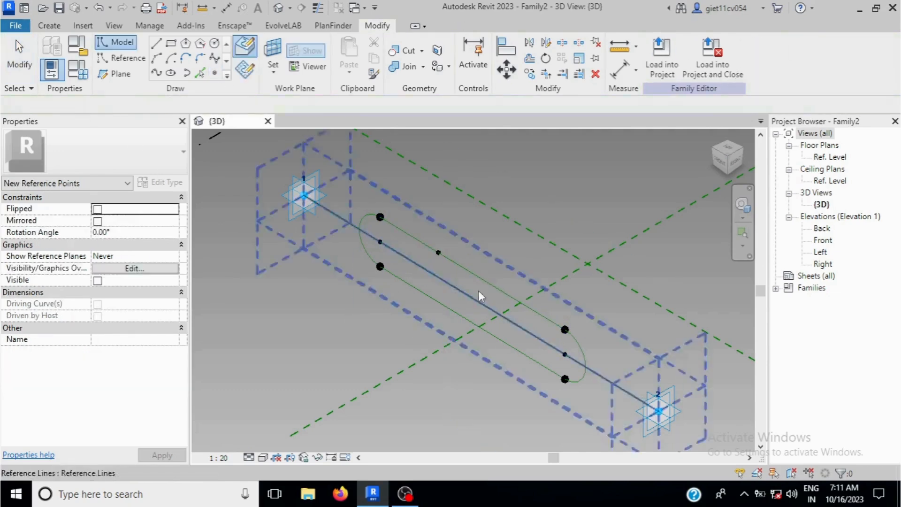
Step: On the new reference point's vertical work plane, draw a circle centred on the point with a radius of about 400
click(438, 253)
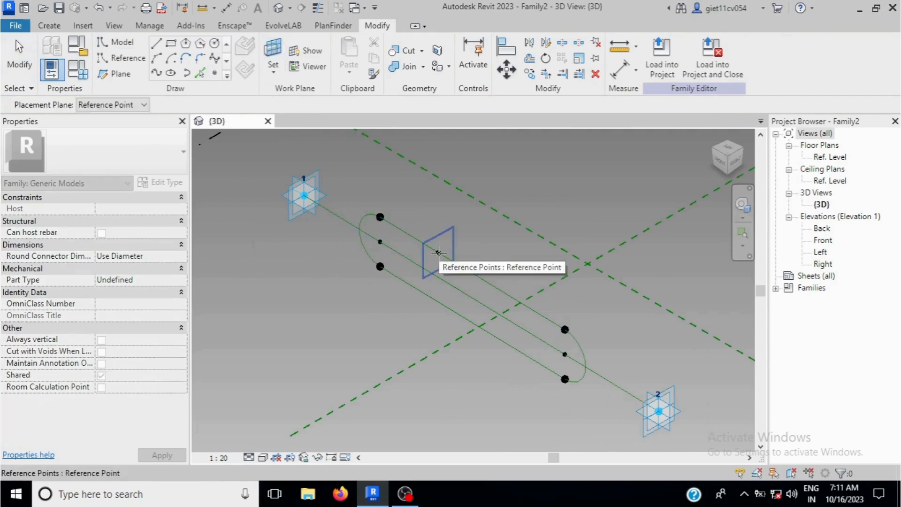
key(Escape)
click(214, 45)
click(439, 253)
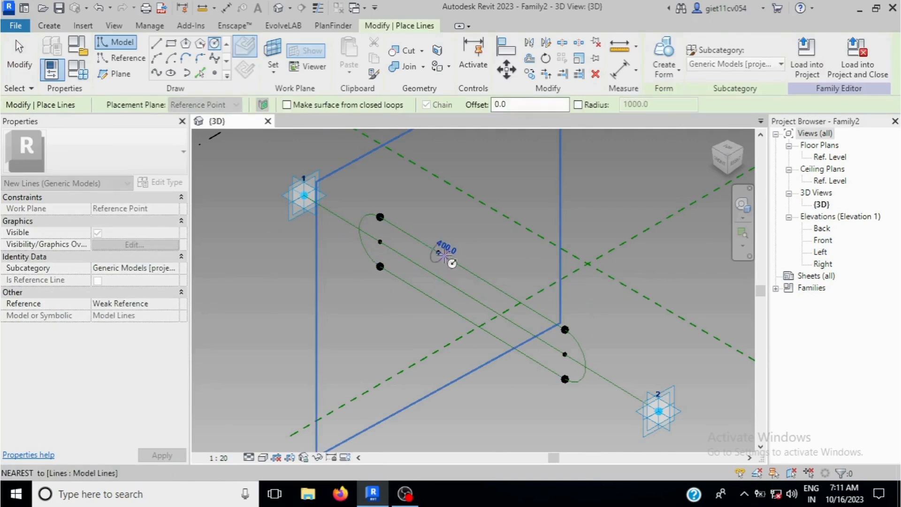
click(443, 254)
key(Escape)
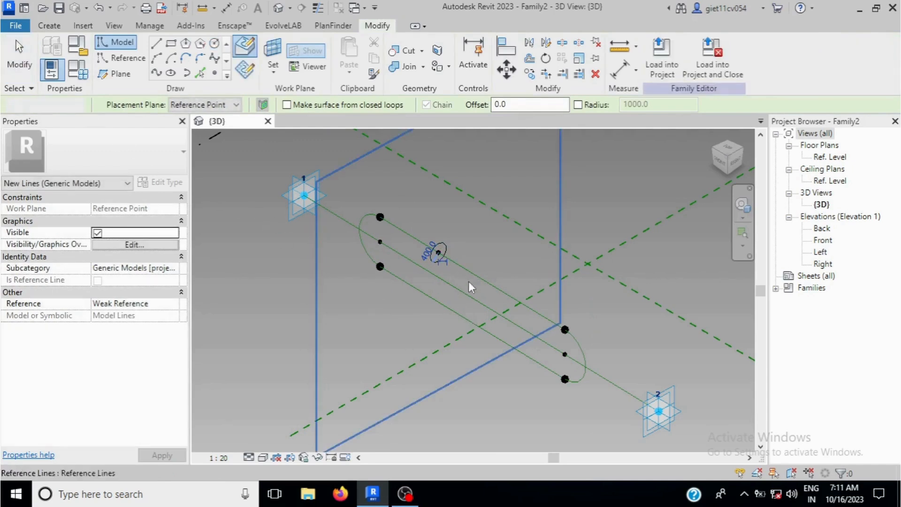
key(Escape)
Step: Convert the small circle into a reference line and make its temporary radius dimension permanent
scroll(430, 259, up, 4)
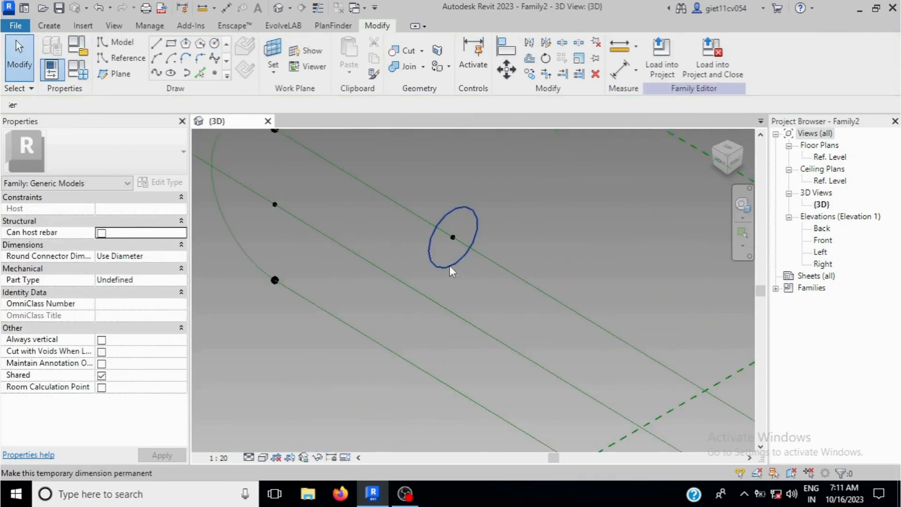
click(450, 266)
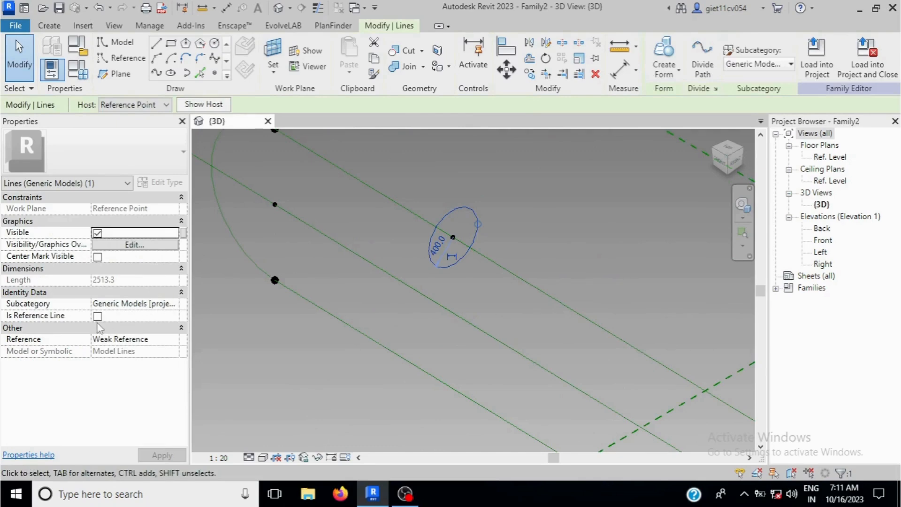
click(98, 315)
click(401, 302)
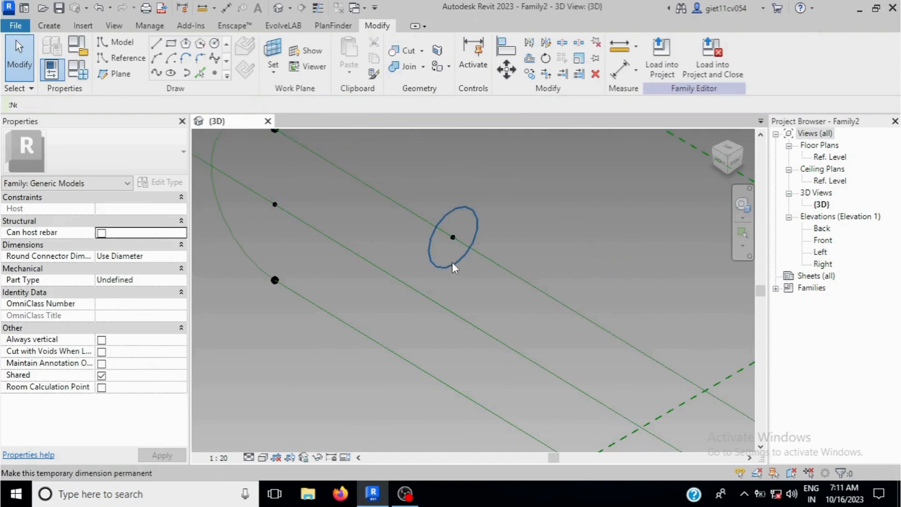
click(452, 262)
click(452, 256)
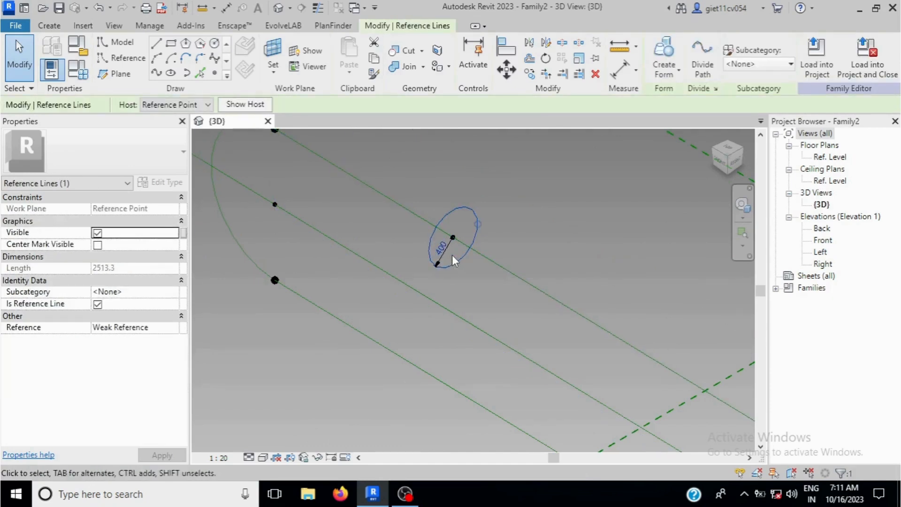
click(481, 291)
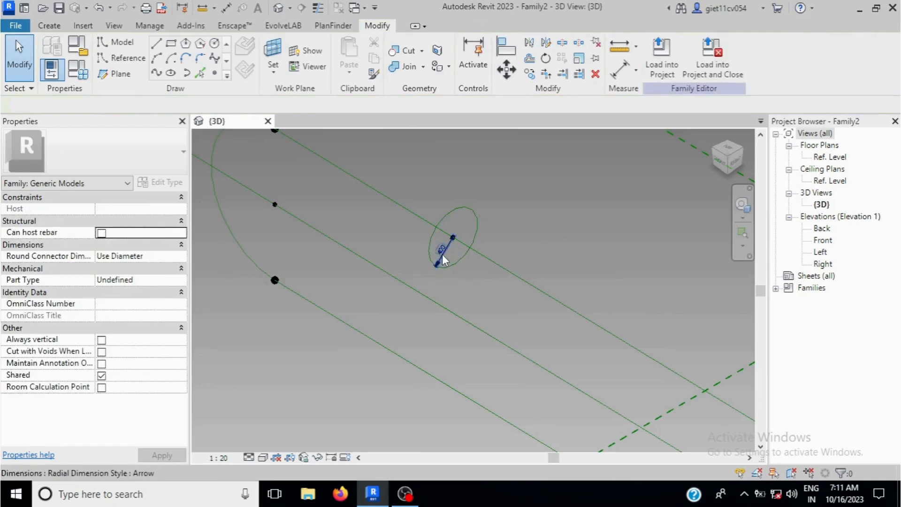
Step: Label the circle's radial dimension with a new instance family parameter named radius, grouped under Dimensions
click(441, 251)
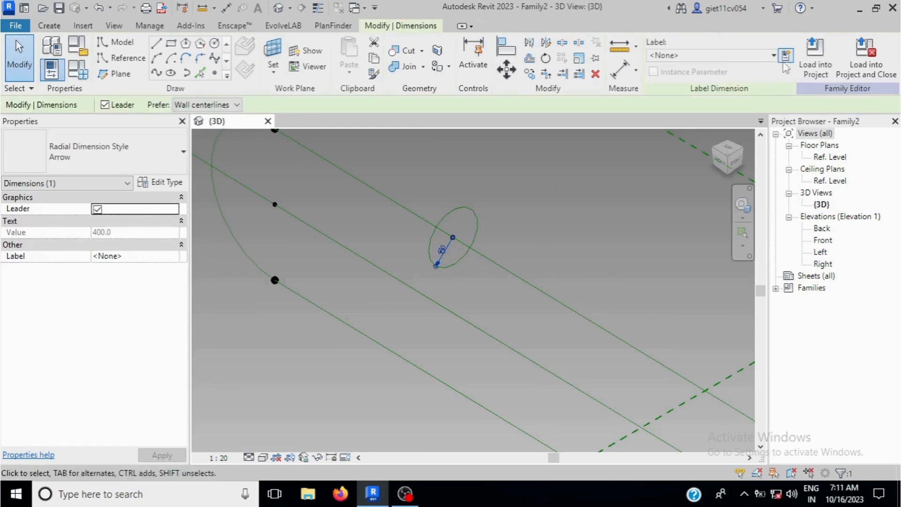
click(786, 59)
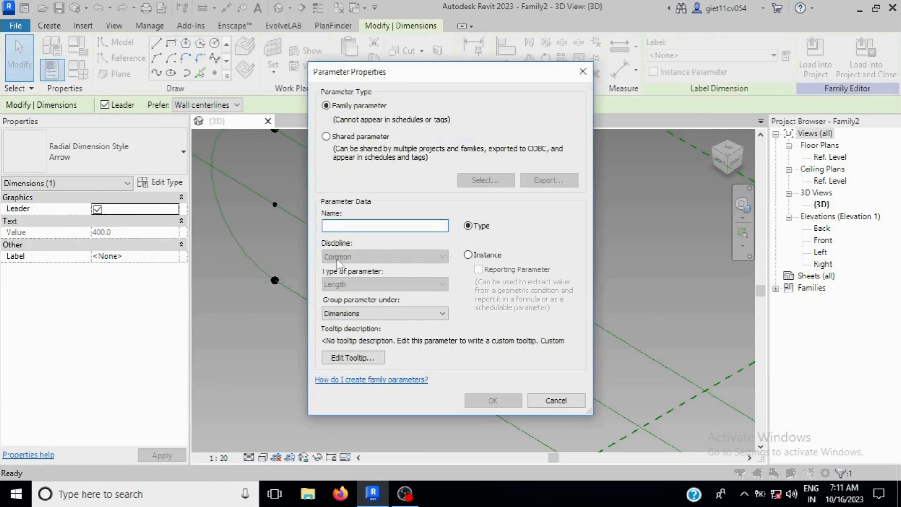
text(radius)
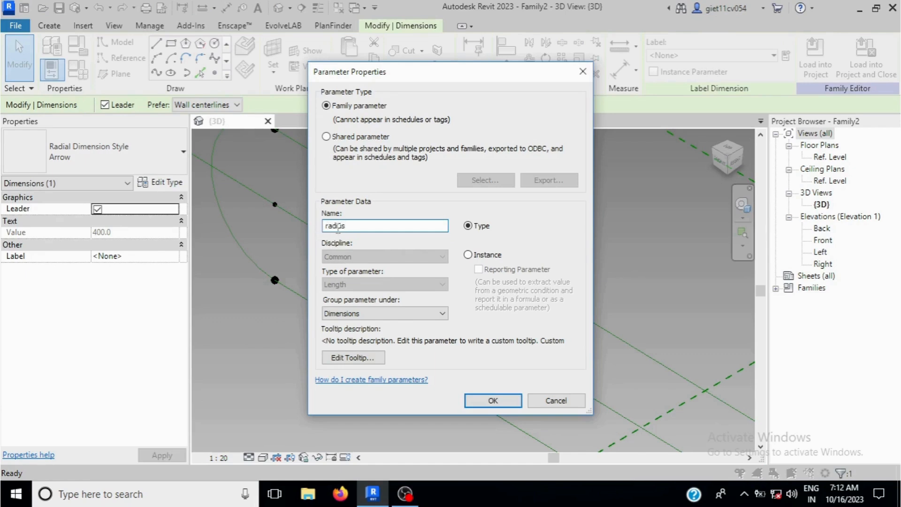
click(468, 255)
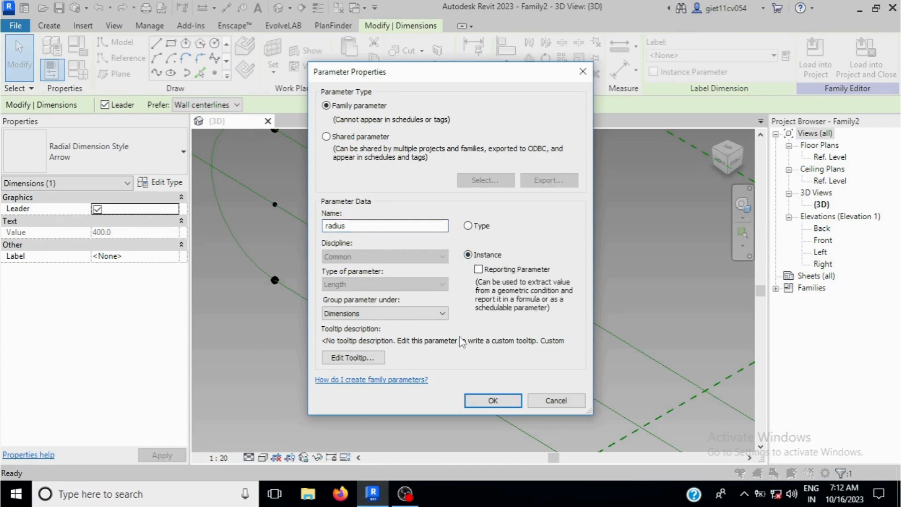
click(492, 400)
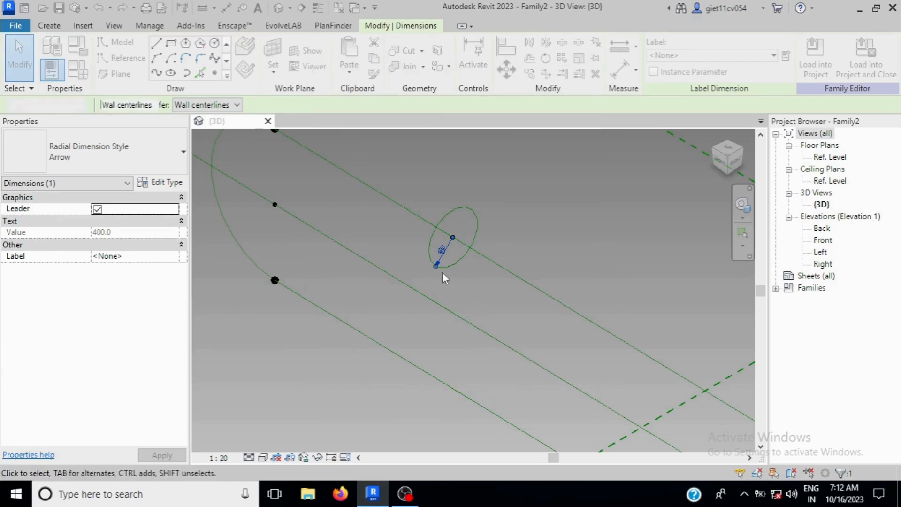
scroll(549, 252, down, 3)
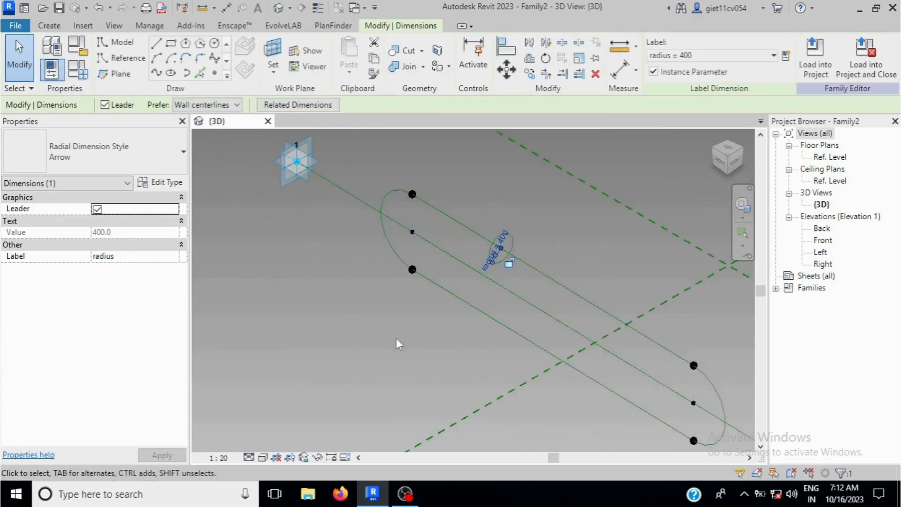
click(382, 331)
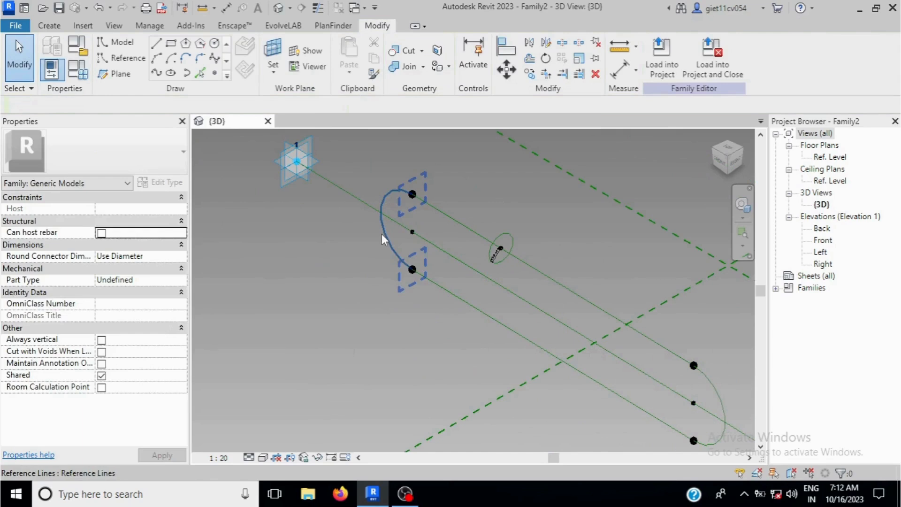
Step: Make the radius dimension of the arc near adaptive point 1 permanent and label it with the existing Radius parameter
click(381, 234)
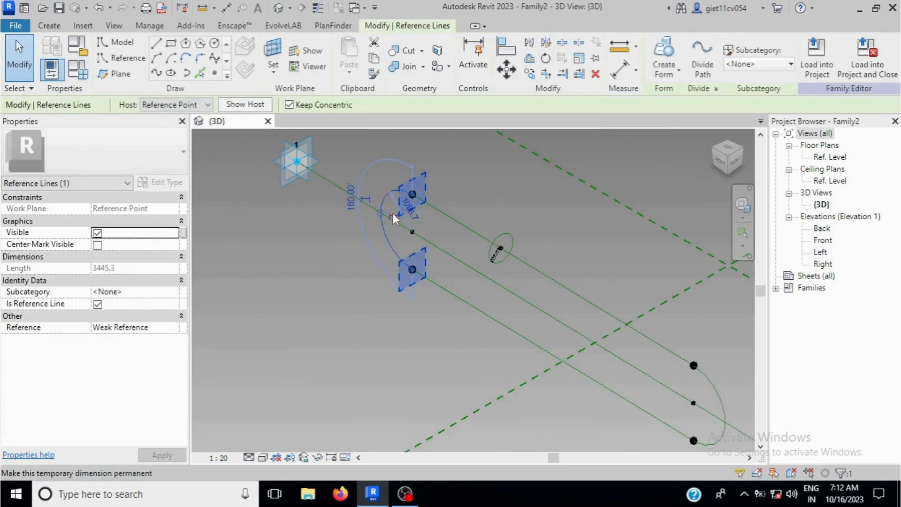
click(358, 255)
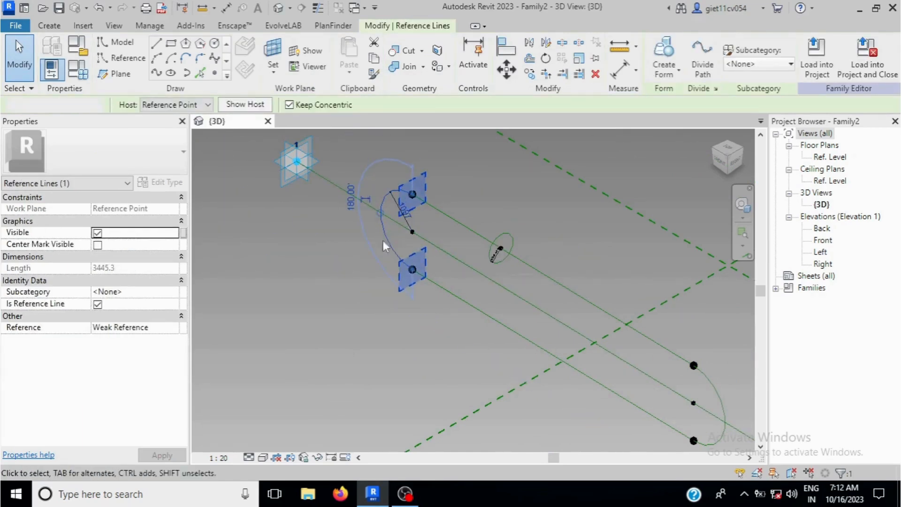
click(408, 225)
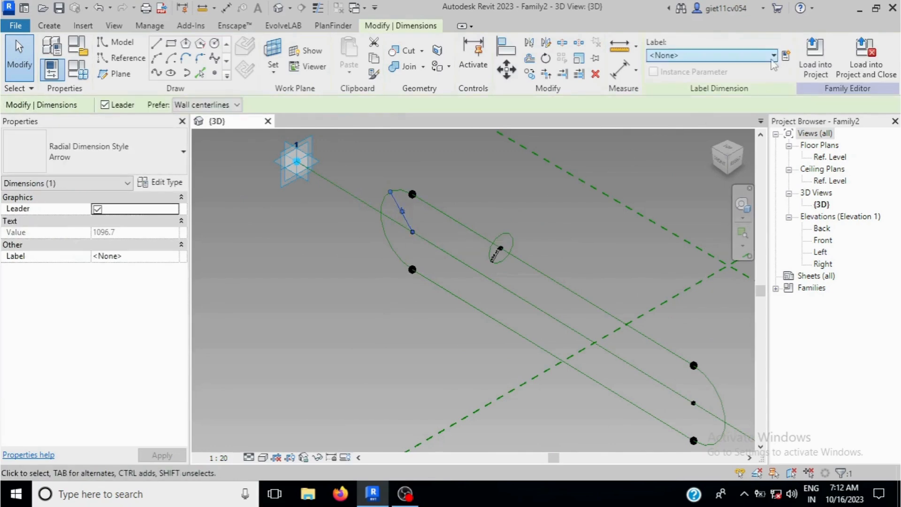
click(772, 56)
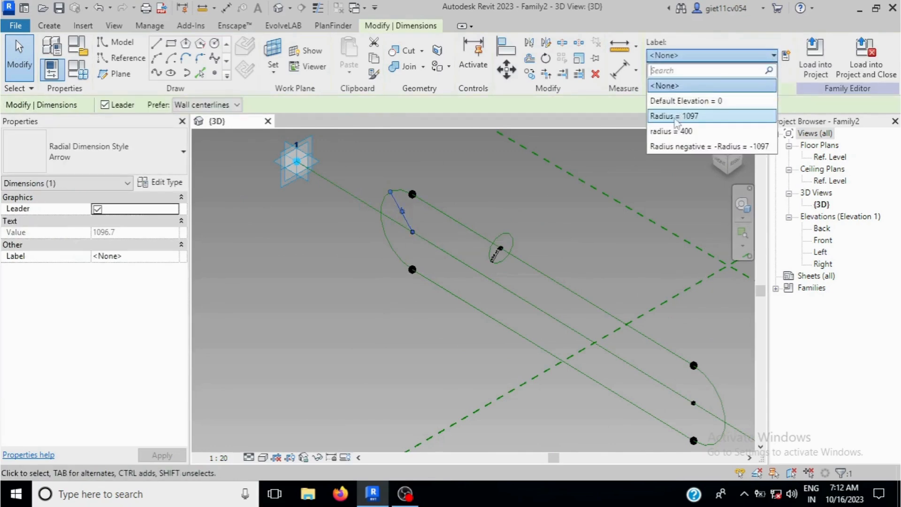
click(677, 120)
scroll(318, 248, down, 3)
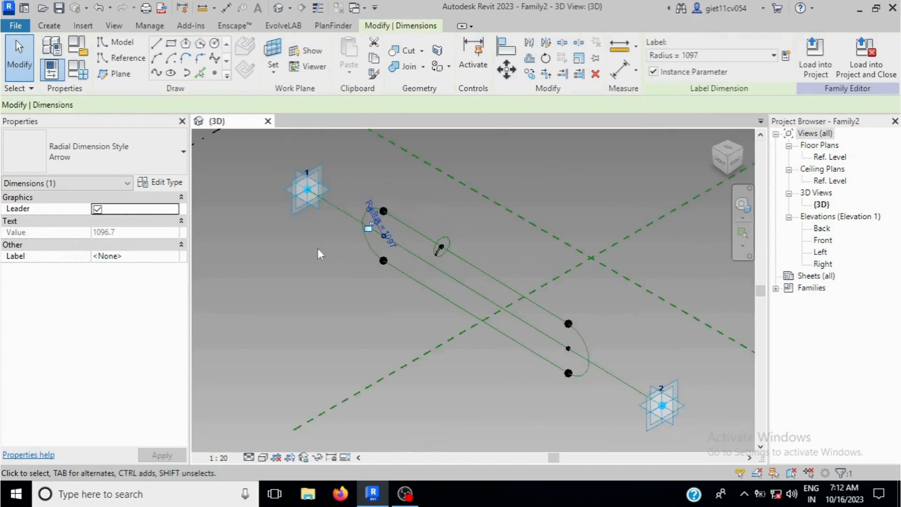
Step: Make the radius dimension of the arc near adaptive point 2 permanent and label it with the existing Radius parameter
scroll(511, 342, up, 4)
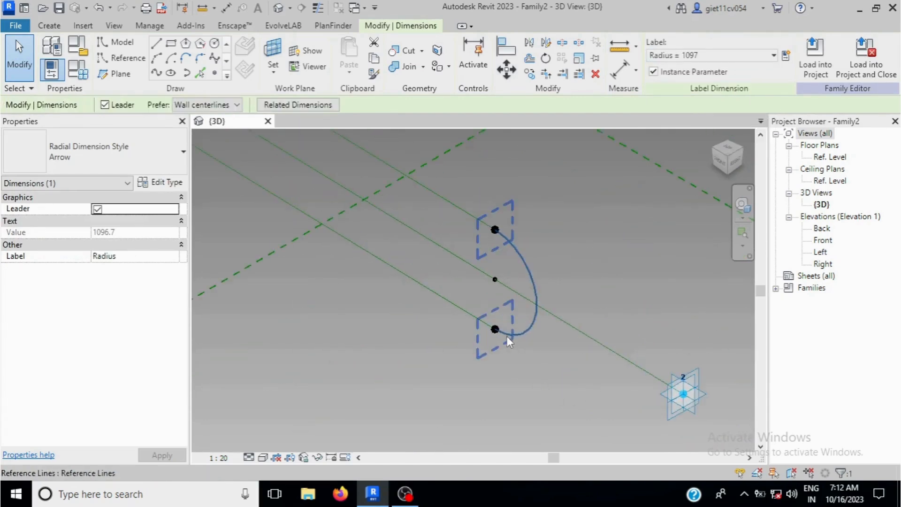
click(533, 280)
click(513, 278)
click(516, 277)
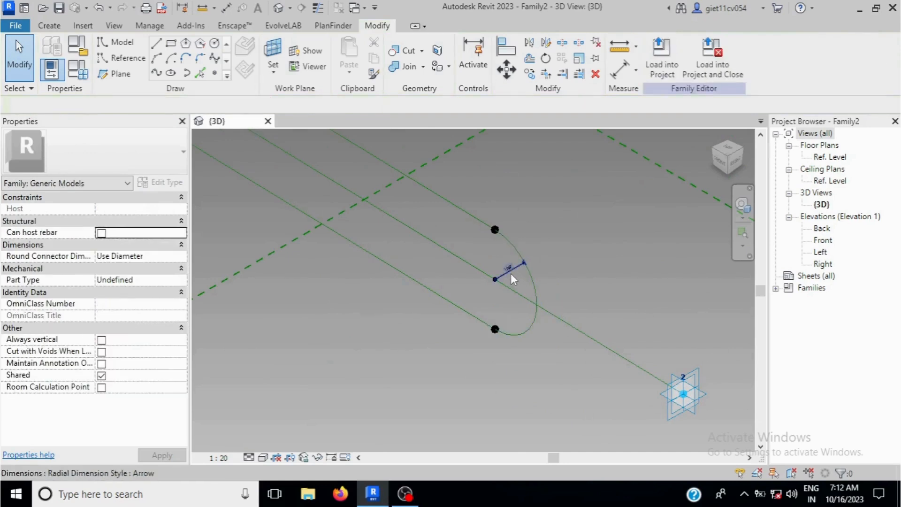
click(511, 272)
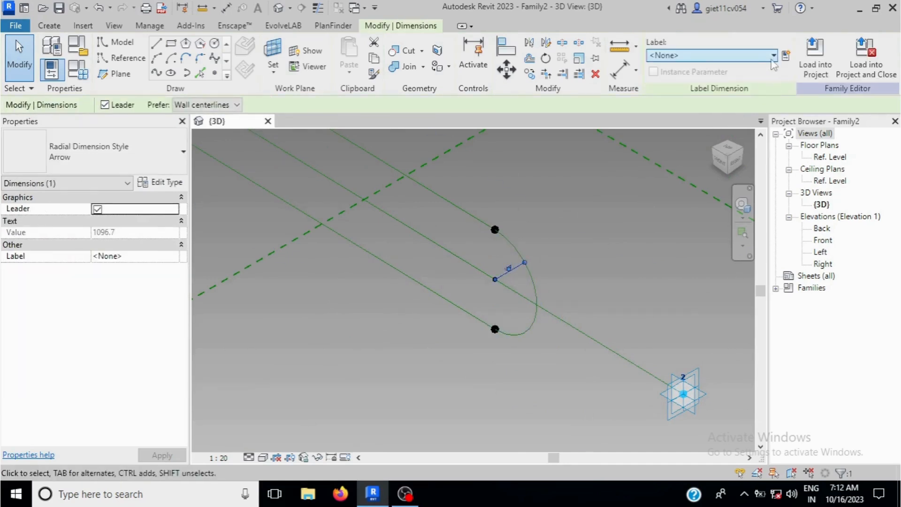
click(772, 55)
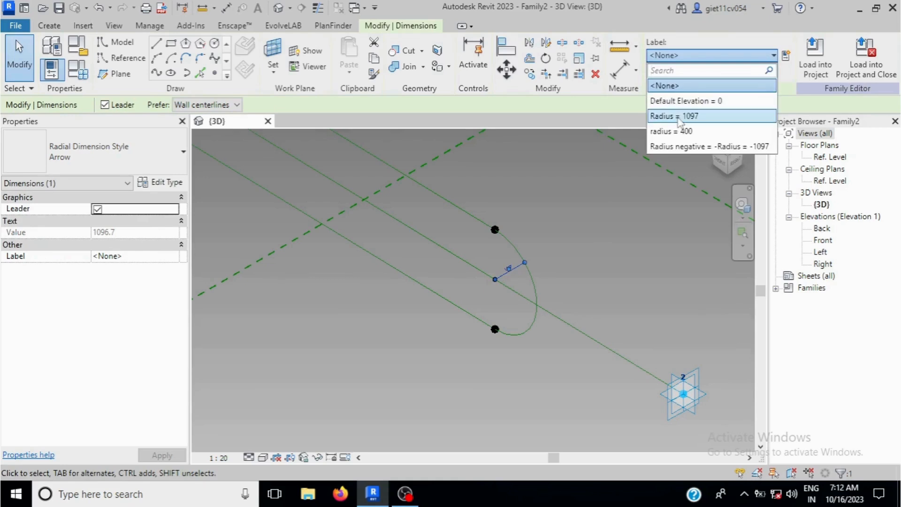
click(679, 117)
click(598, 284)
Step: In the family types, give the lowercase radius parameter the formula Radius/2.5 and apply it
shift+middle_drag(609, 292, 619, 300)
shift+middle_drag(540, 341, 473, 211)
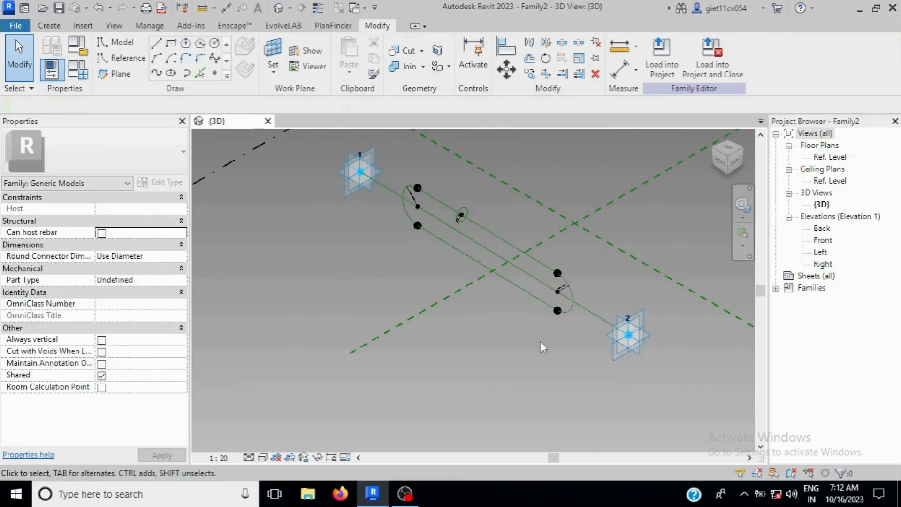
scroll(464, 204, up, 4)
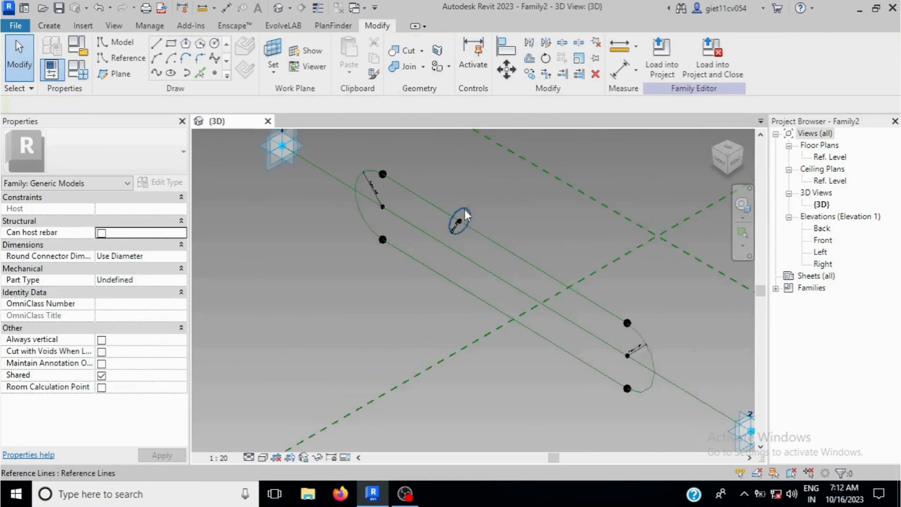
click(74, 76)
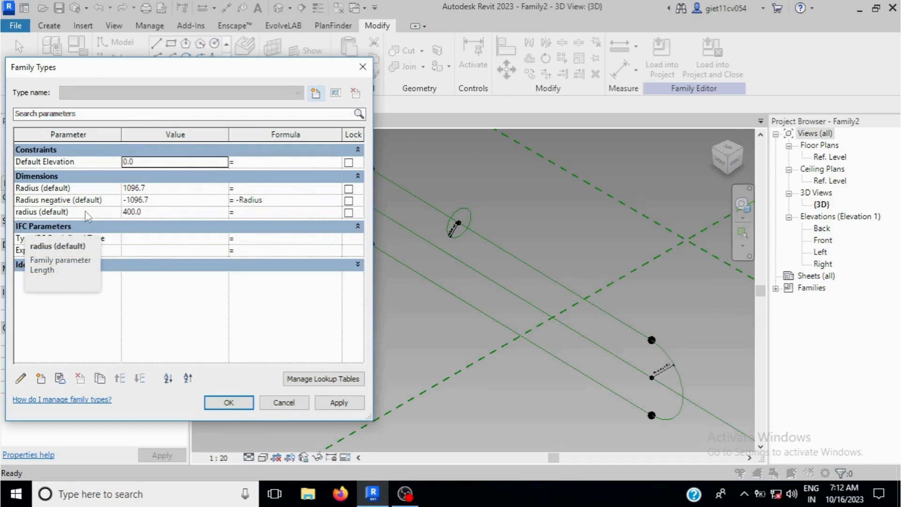
click(257, 213)
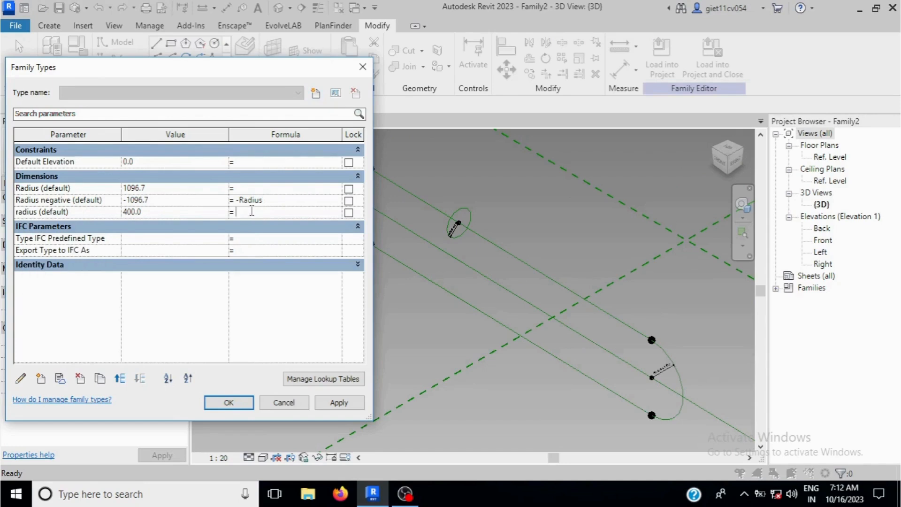
text(Radius/2.5)
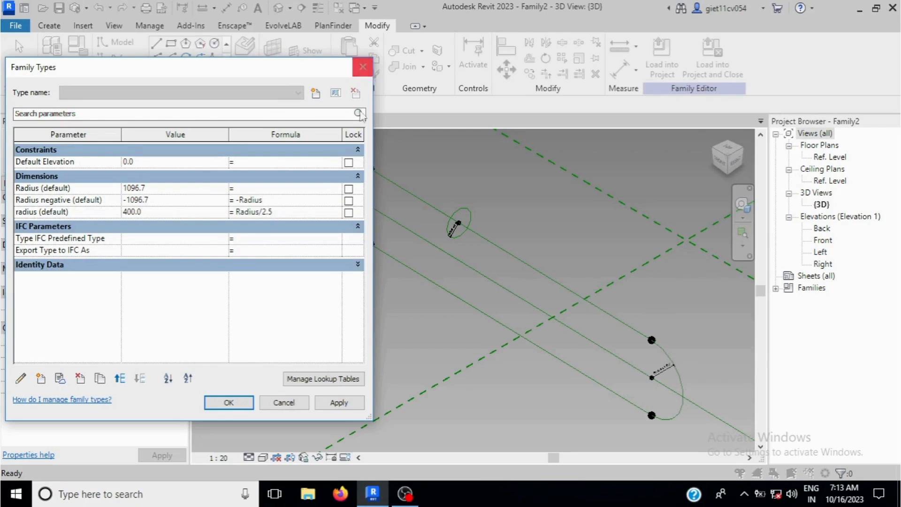
click(339, 402)
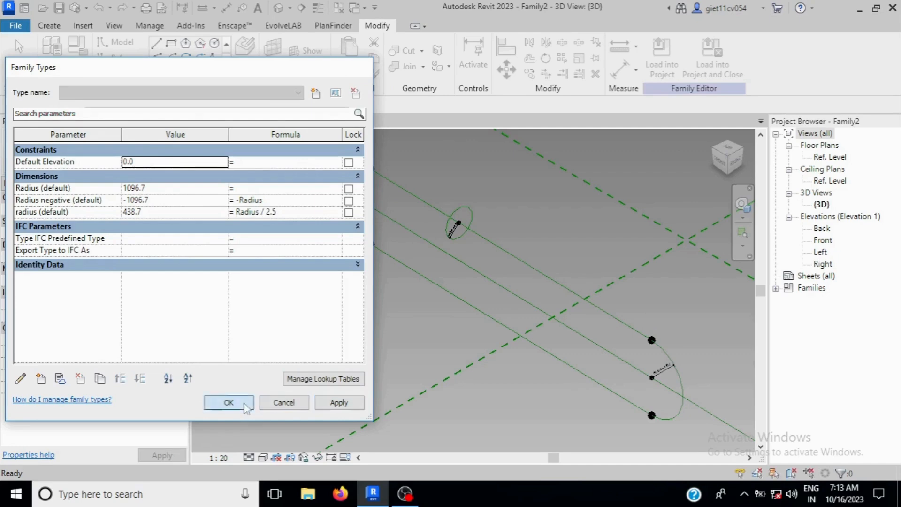
click(229, 402)
scroll(289, 260, down, 3)
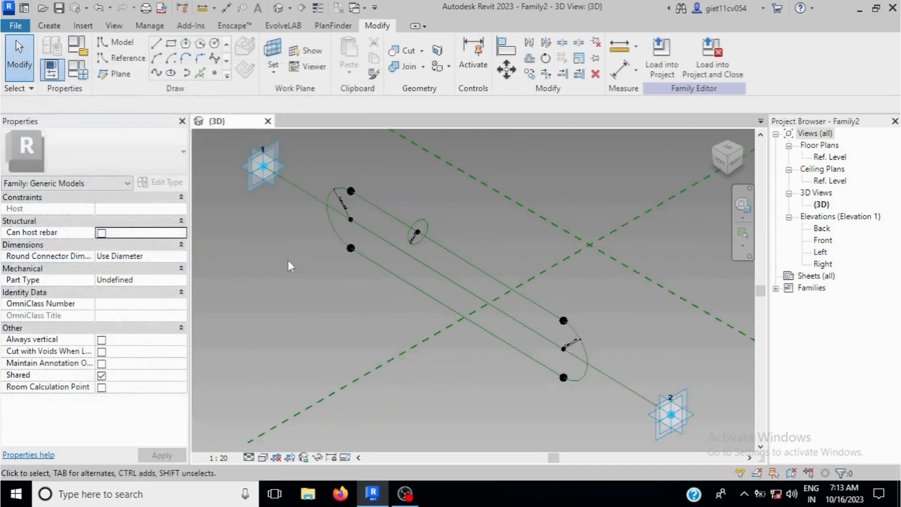
Step: Set the measurement type of the hosted reference point near adaptive point 1 to Segment Length
click(342, 225)
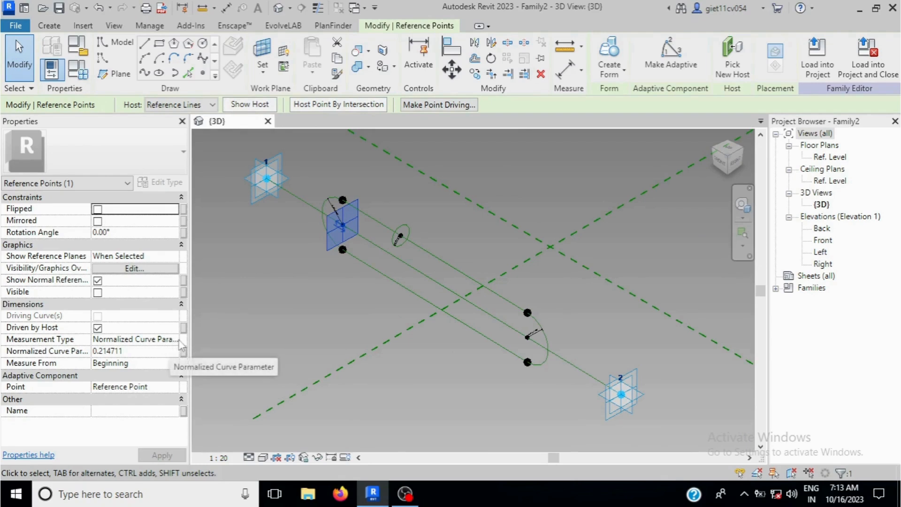
click(177, 341)
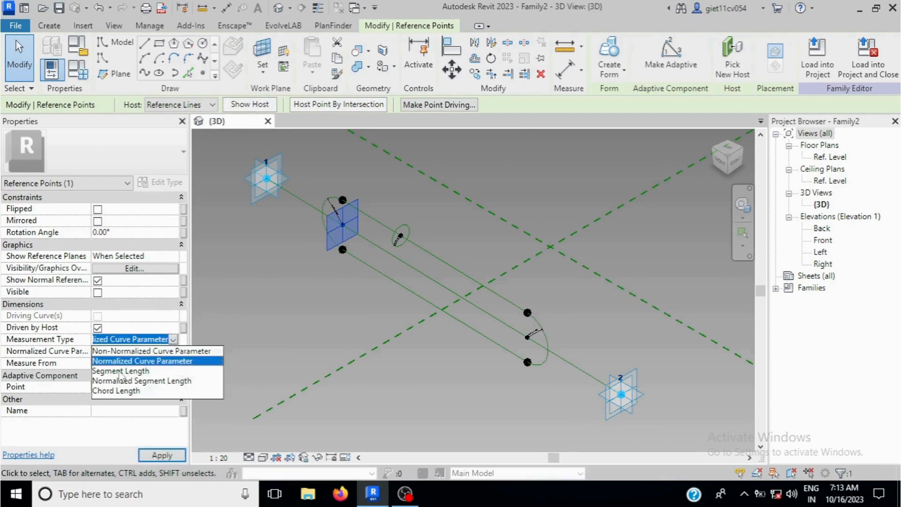
click(118, 370)
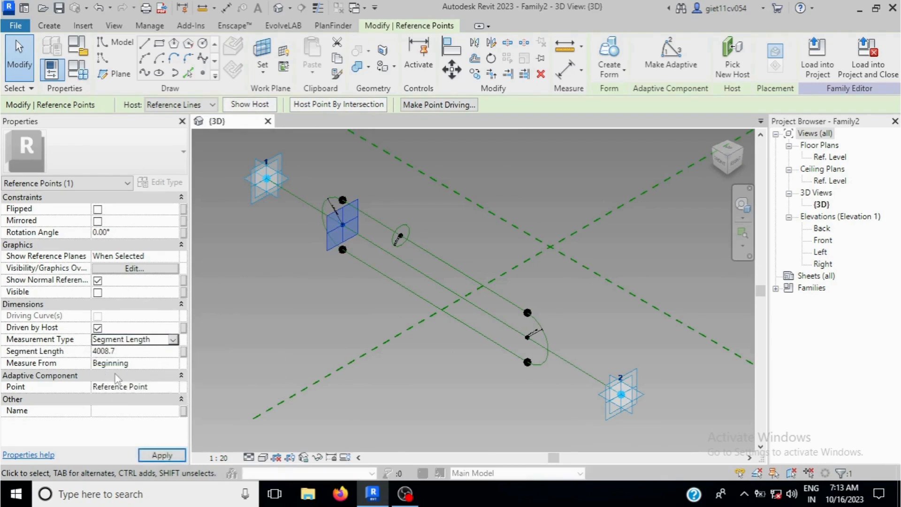
Step: Associate that point's segment length with a new instance family parameter named offset, grouped under Dimensions
click(183, 351)
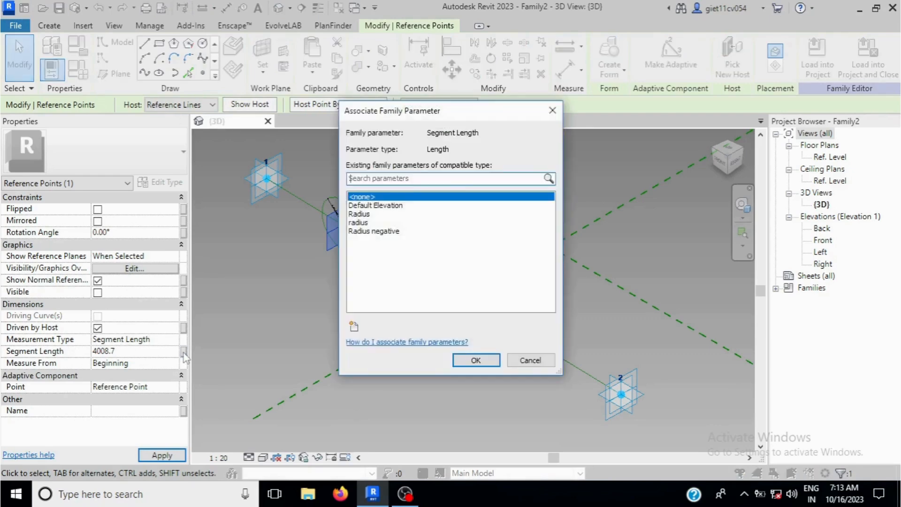
click(353, 326)
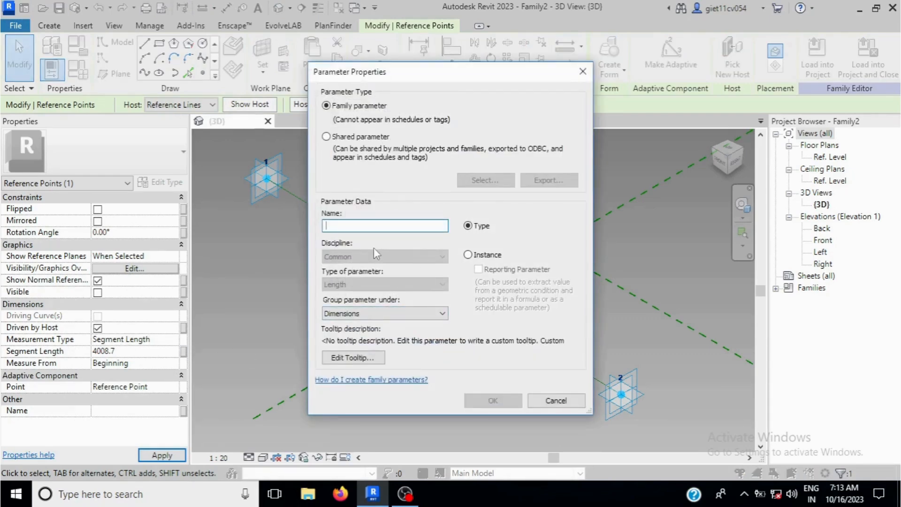
text(offset)
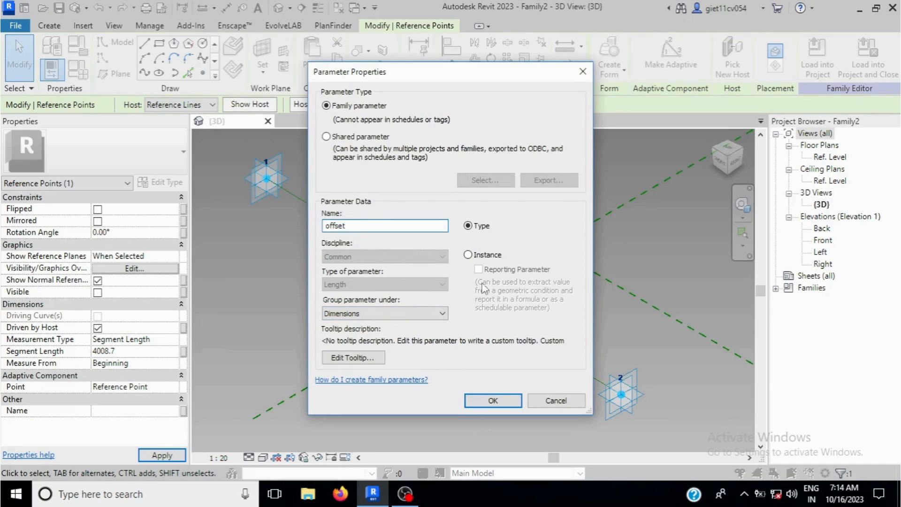
click(468, 255)
click(490, 399)
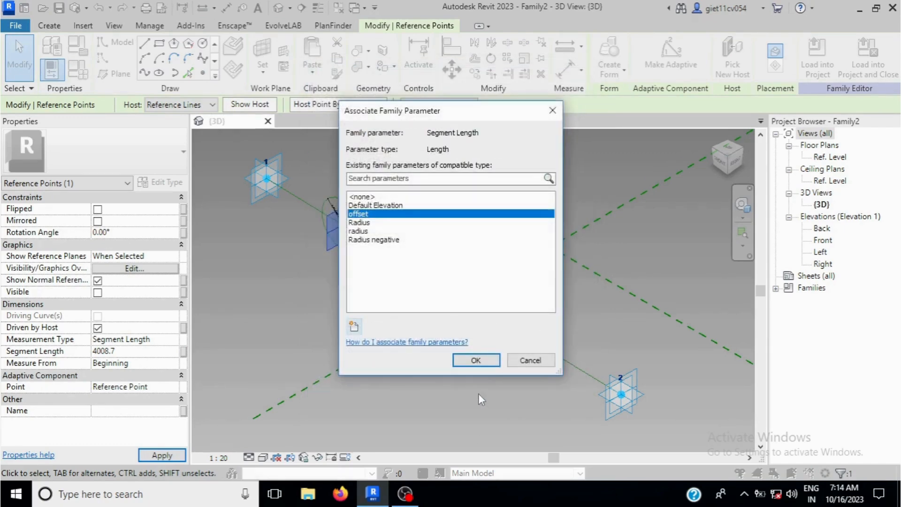
click(475, 364)
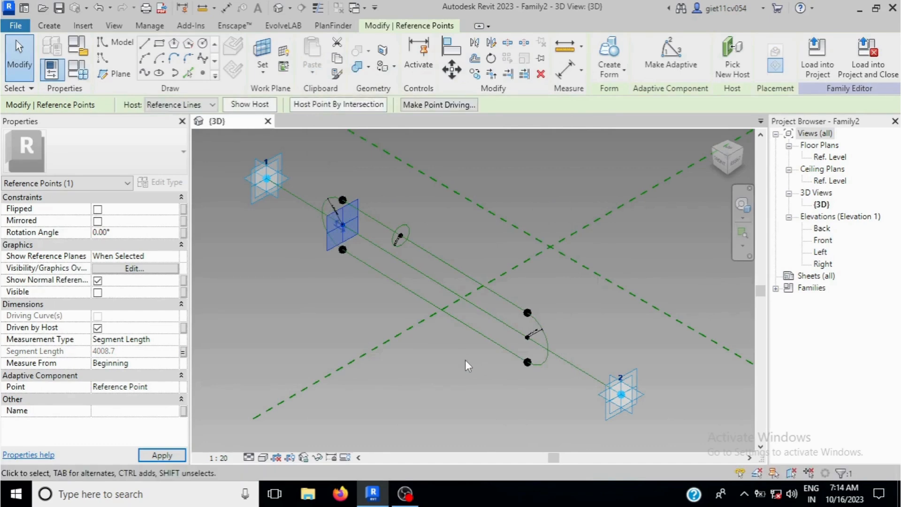
Step: Make the hosted reference point near adaptive point 2 measure from End, with Segment Length as its measurement type
click(526, 338)
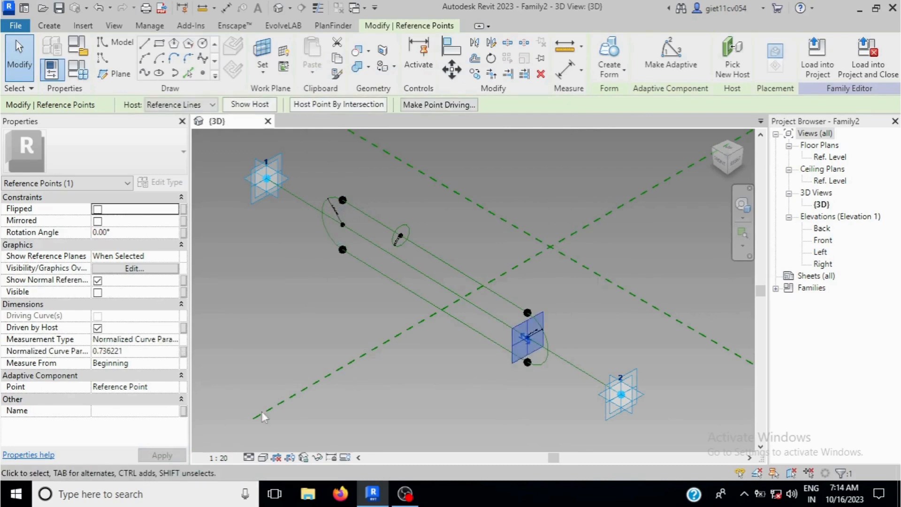
click(139, 364)
click(112, 363)
click(101, 386)
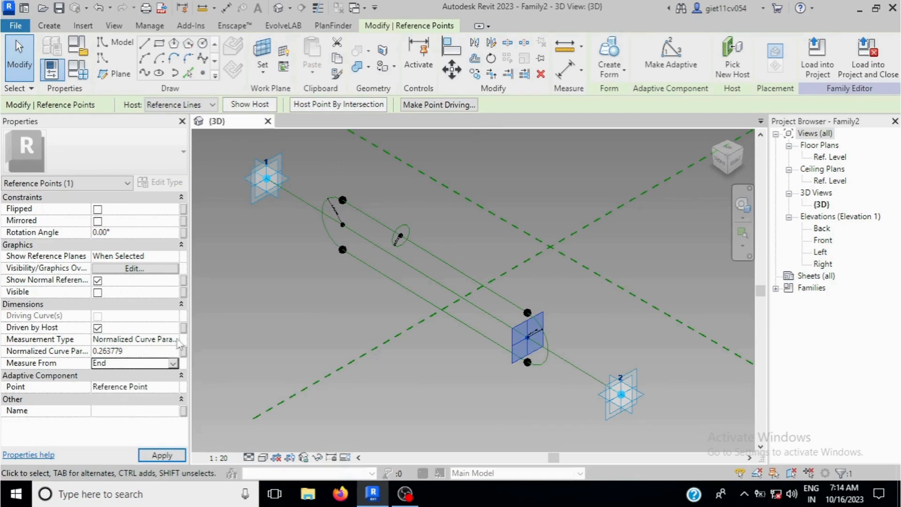
click(174, 339)
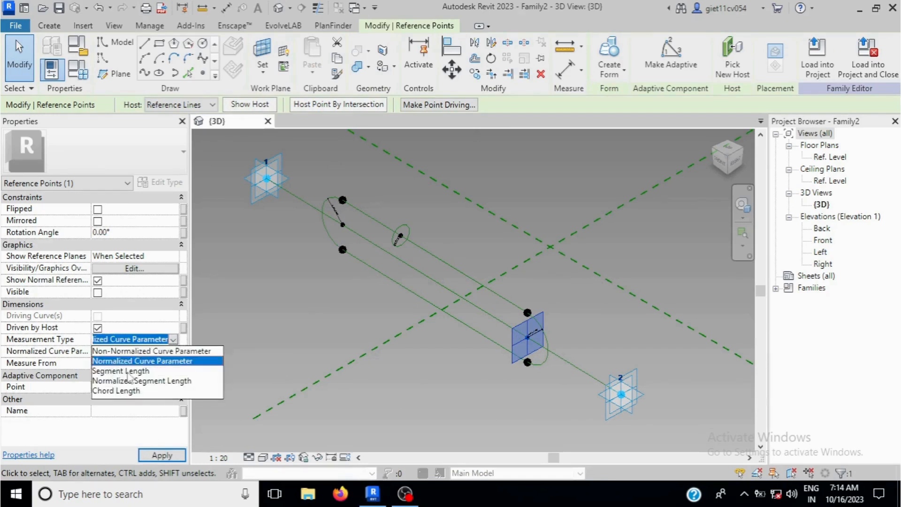
click(128, 372)
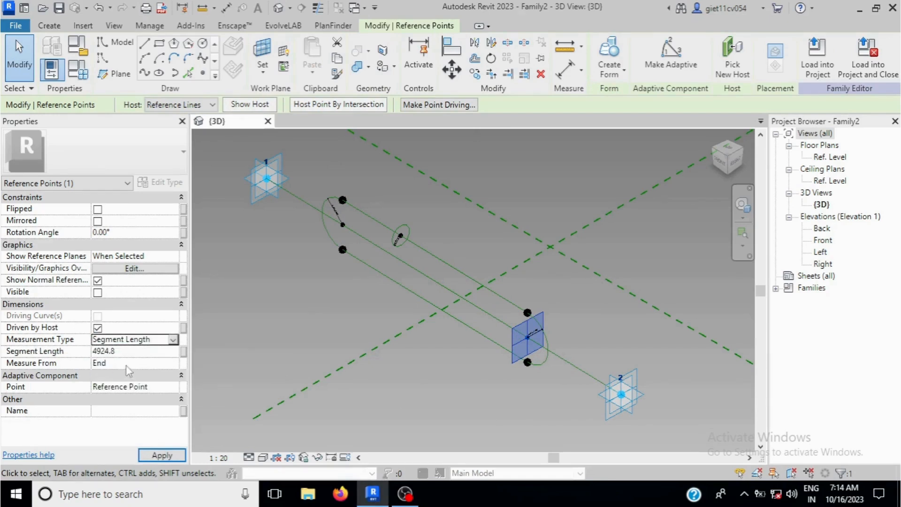
Step: Associate the segment length of the point near adaptive point 2 with the existing offset parameter
click(184, 352)
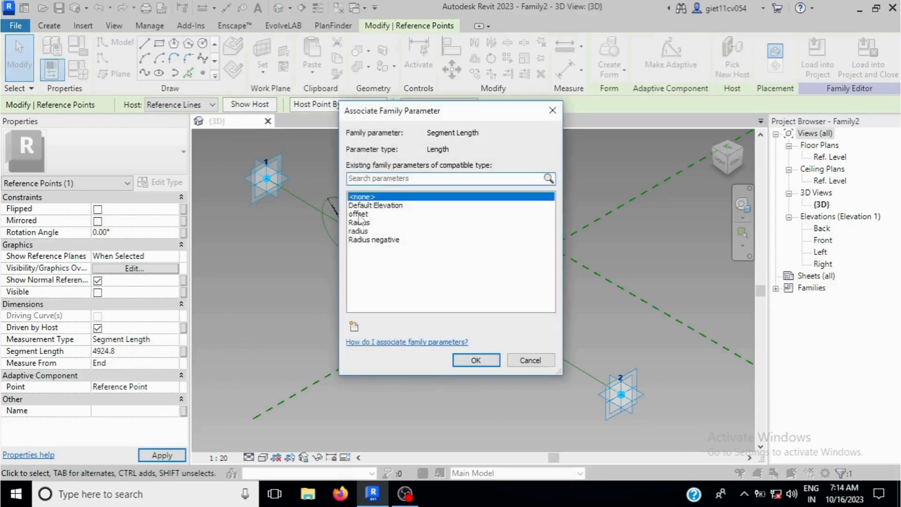
click(358, 214)
click(474, 360)
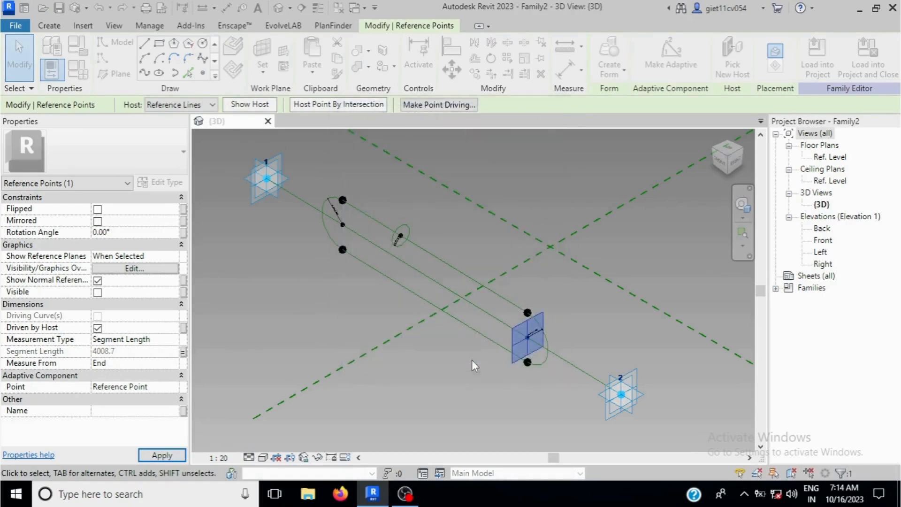
click(397, 398)
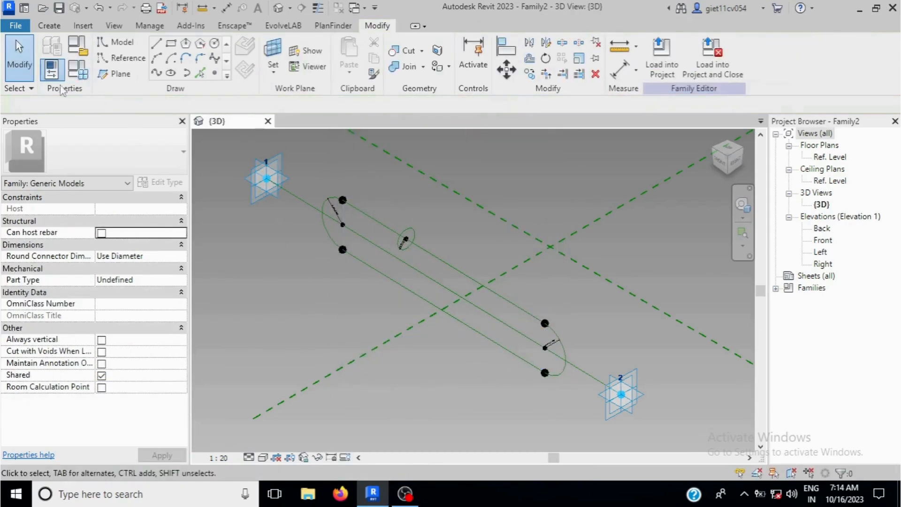
Step: In the family types, give the offset parameter the formula Radius-radius and apply it
click(78, 73)
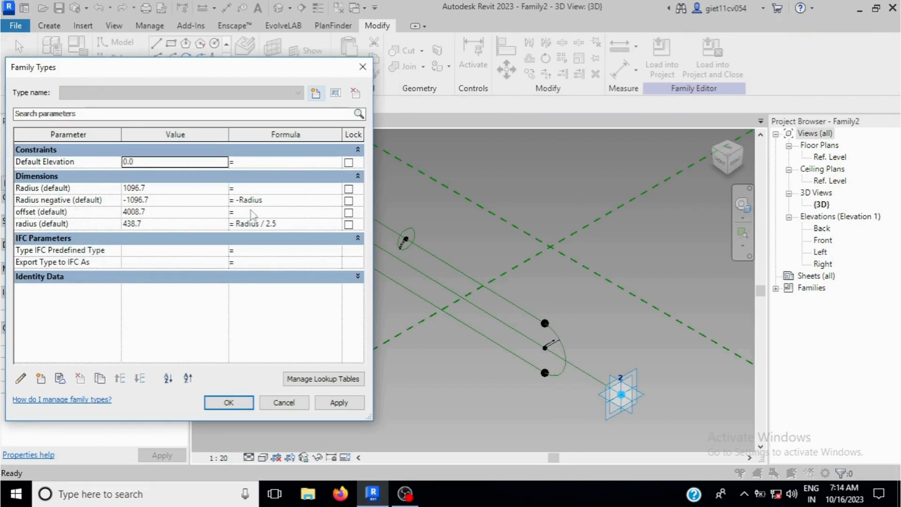
click(251, 212)
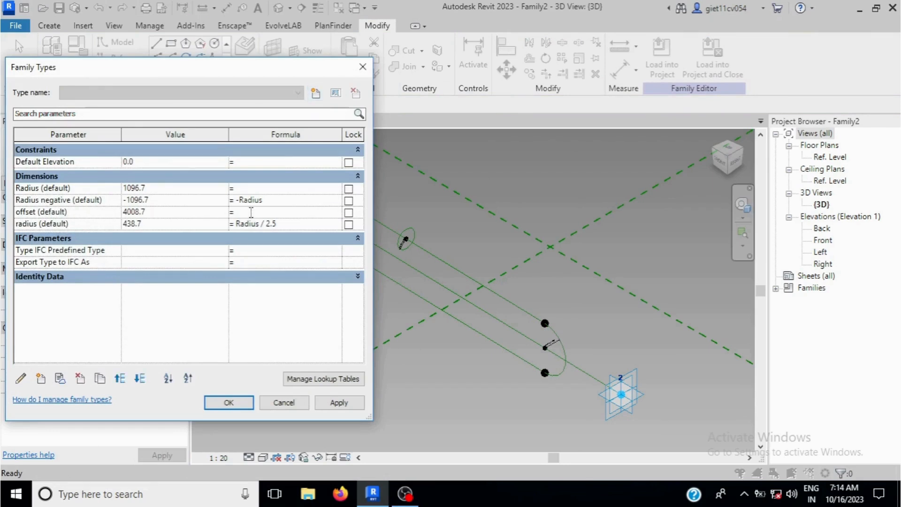
text(Radius)
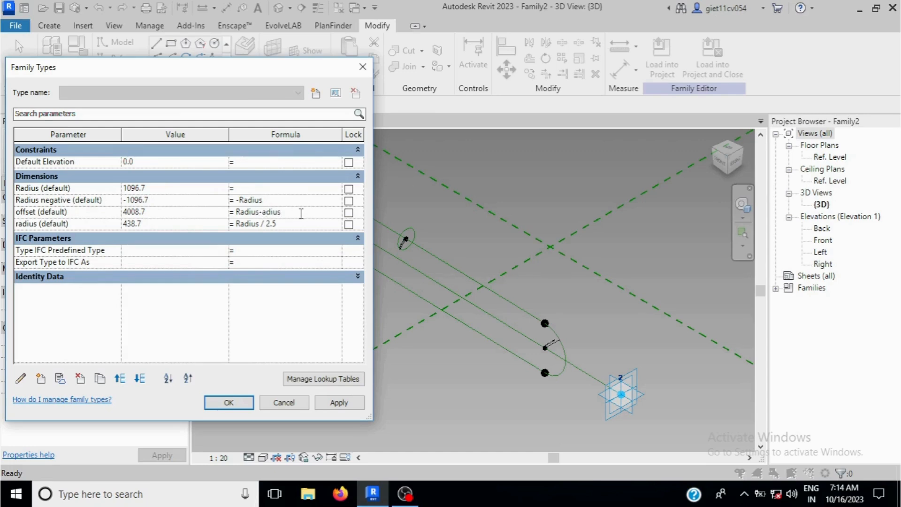
text(r)
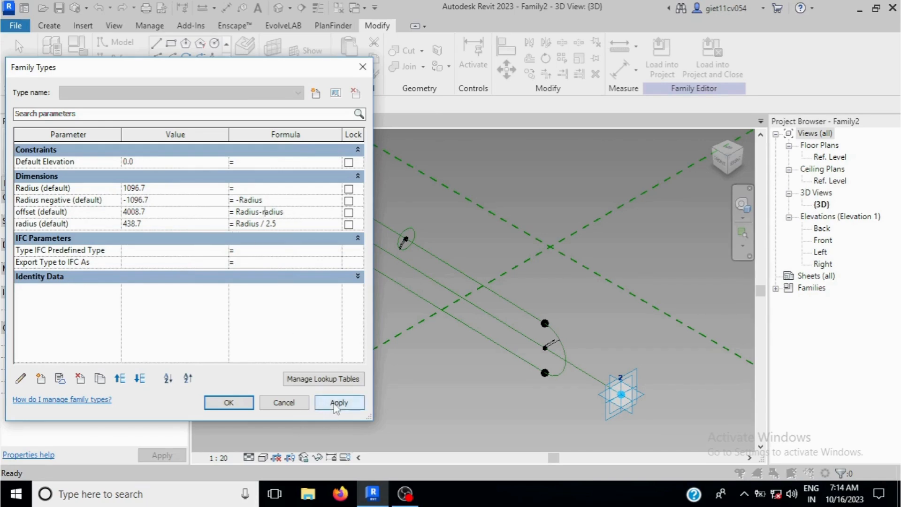
click(336, 404)
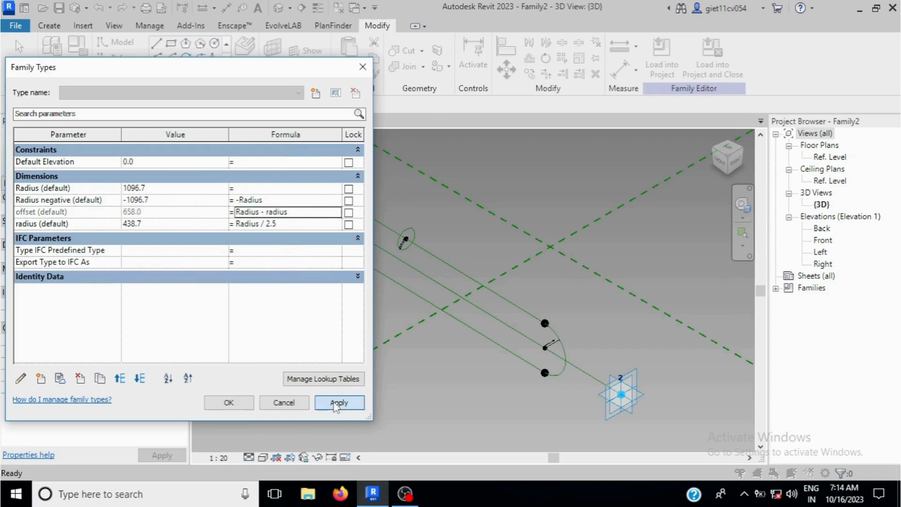
click(254, 406)
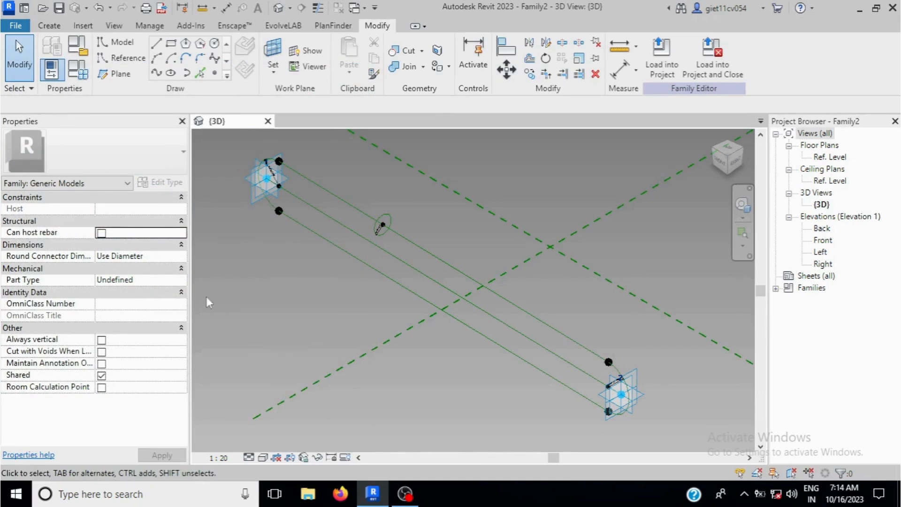
Step: Set the work plane on the central reference line and place an aligned dimension between adaptive points 1 and 2
scroll(363, 379, down, 2)
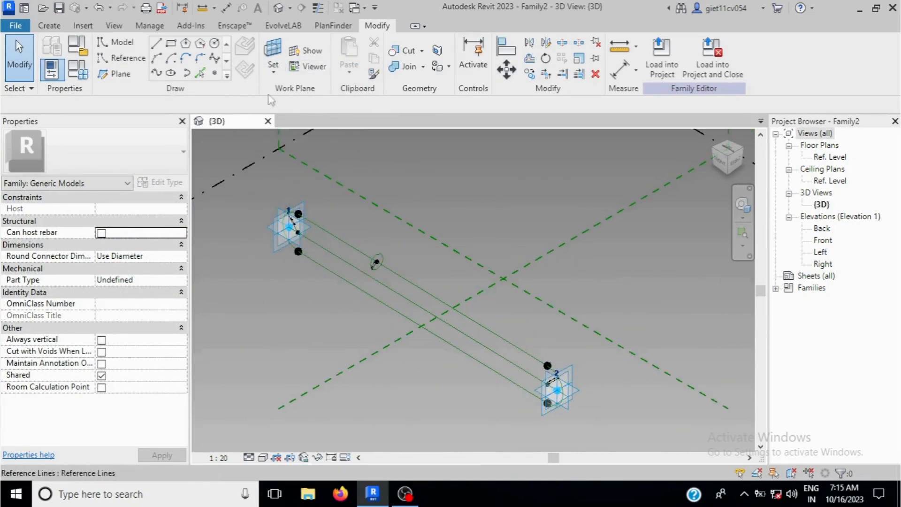
click(275, 56)
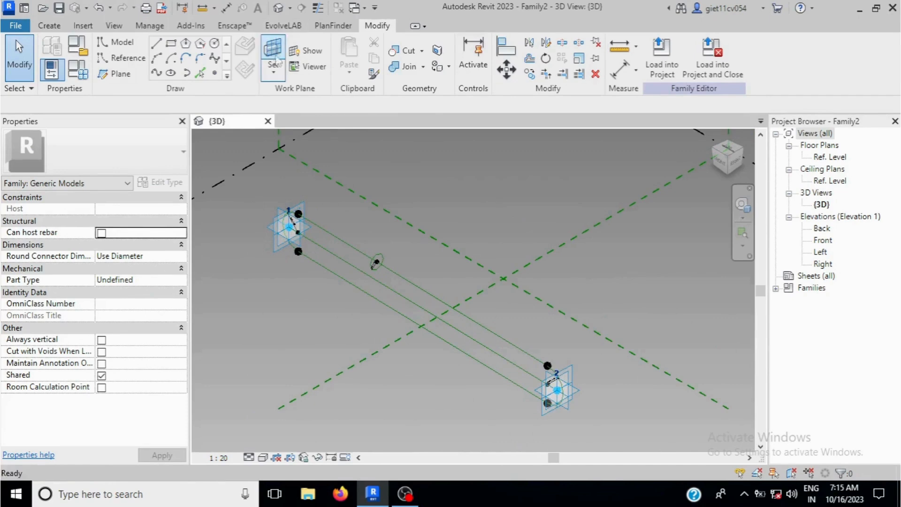
click(325, 244)
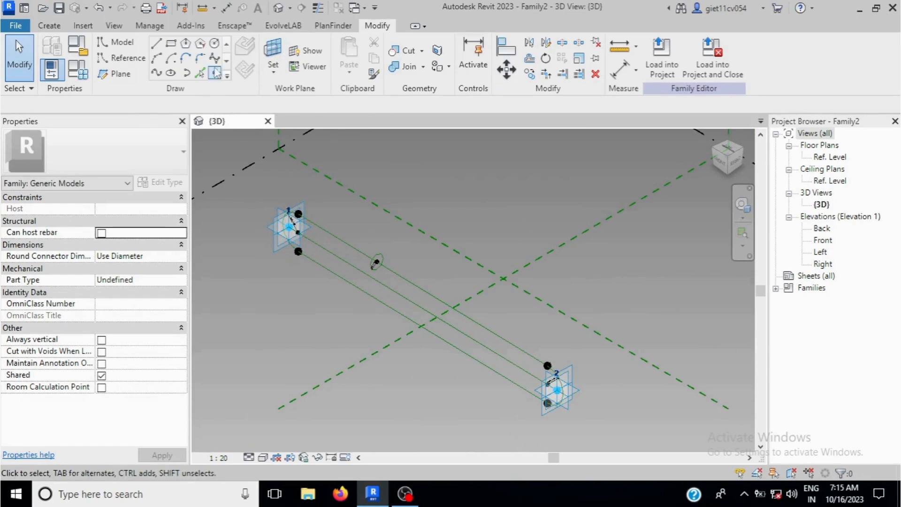
key(d)
key(i)
click(289, 230)
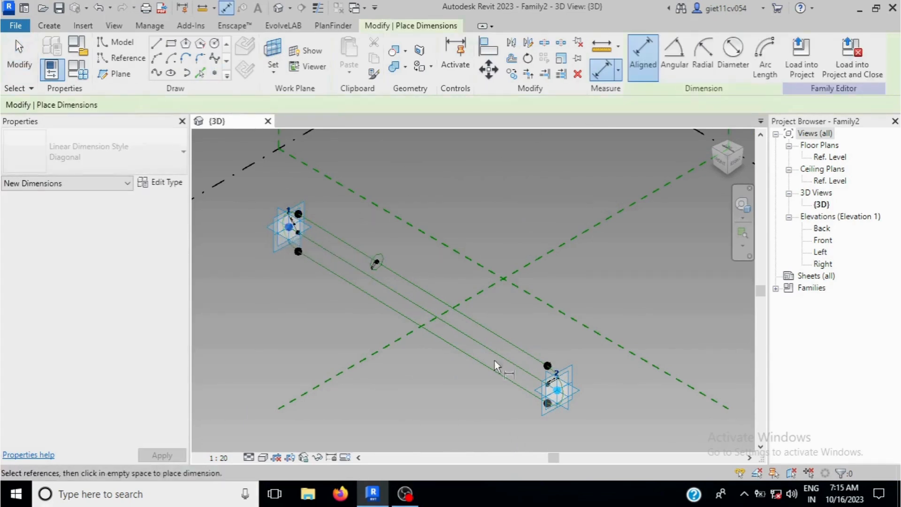
click(558, 397)
click(483, 413)
key(Escape)
key(Escape)
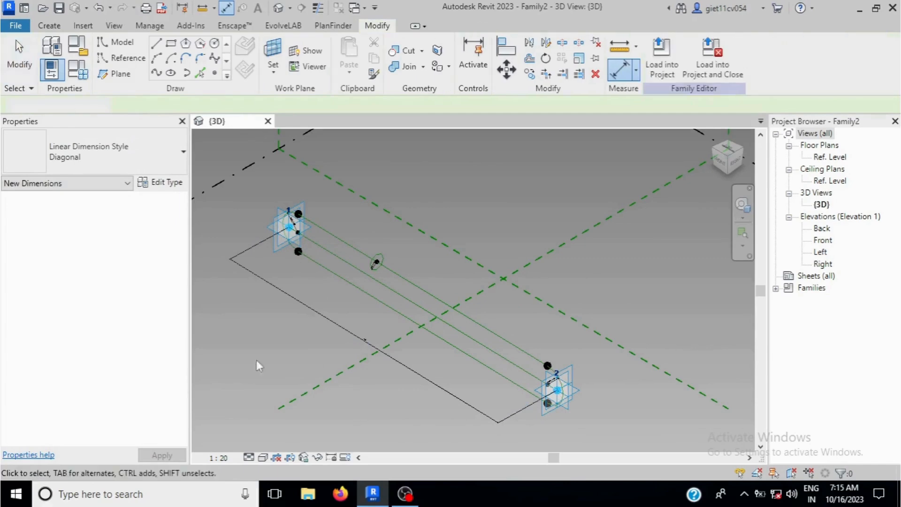
Step: Label the dimension between the adaptive points with a new instance reporting parameter named Length, grouped under Dimensions
click(301, 305)
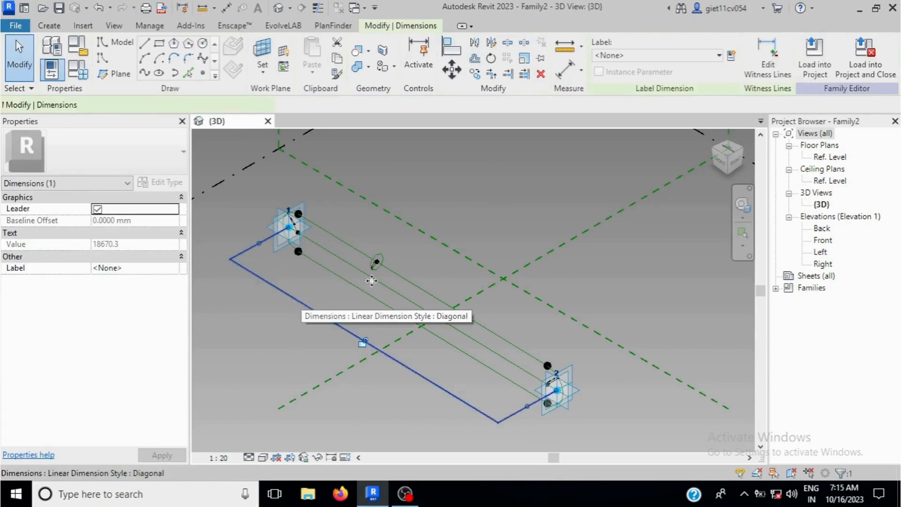
click(731, 56)
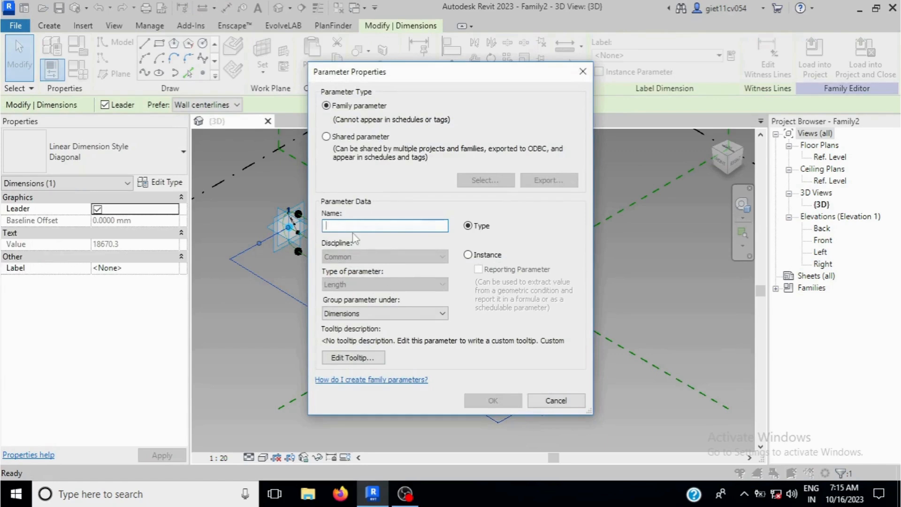
text(Length)
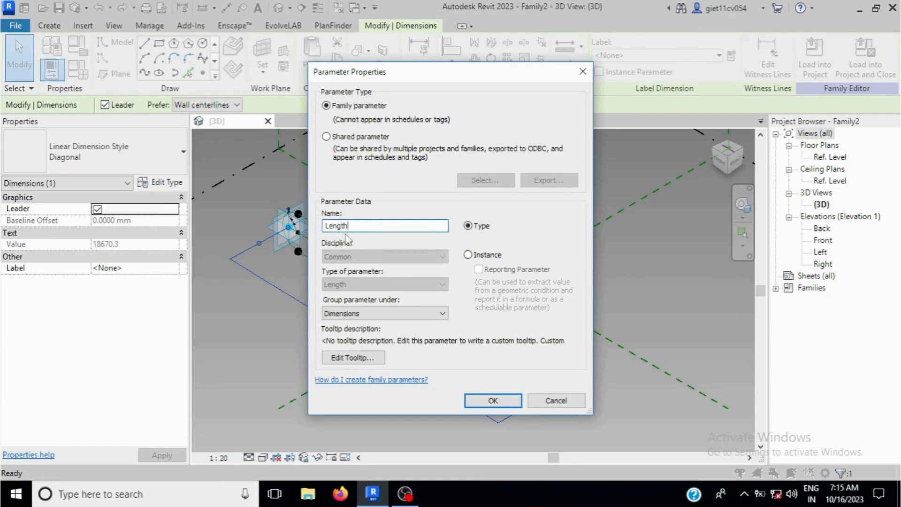
click(468, 256)
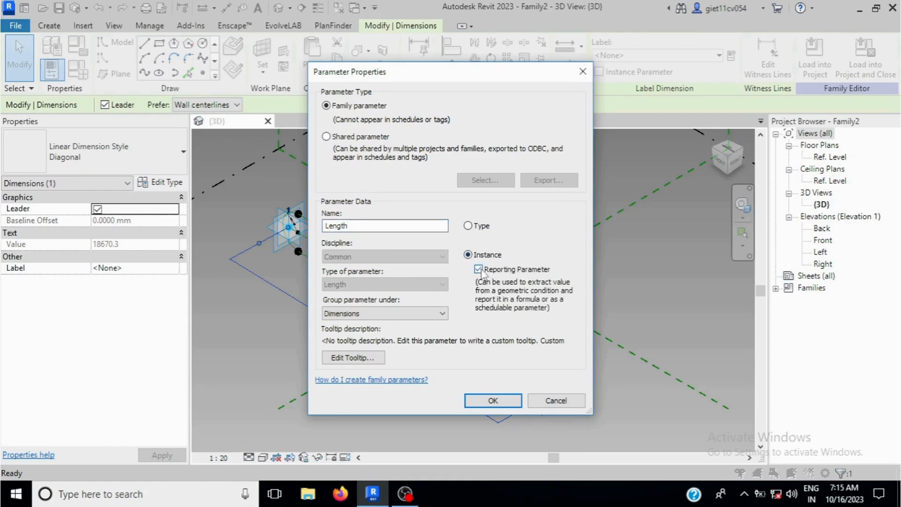
click(493, 401)
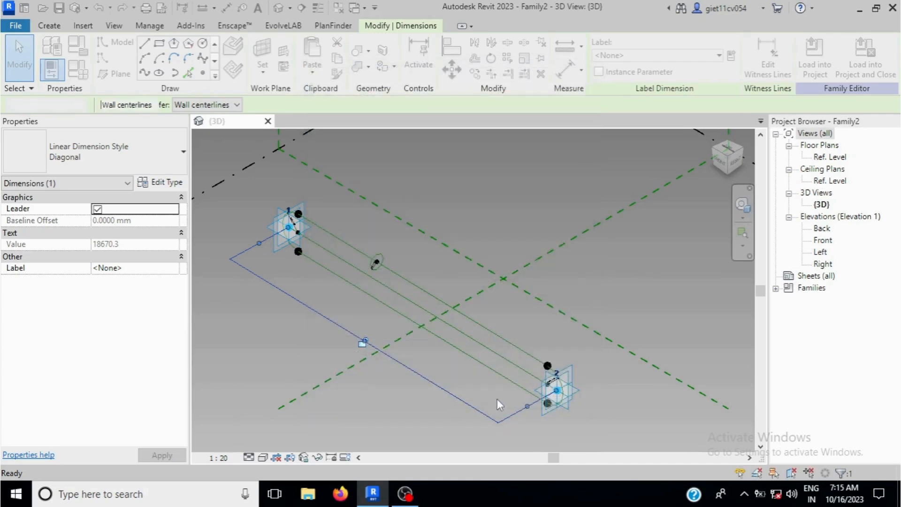
click(413, 419)
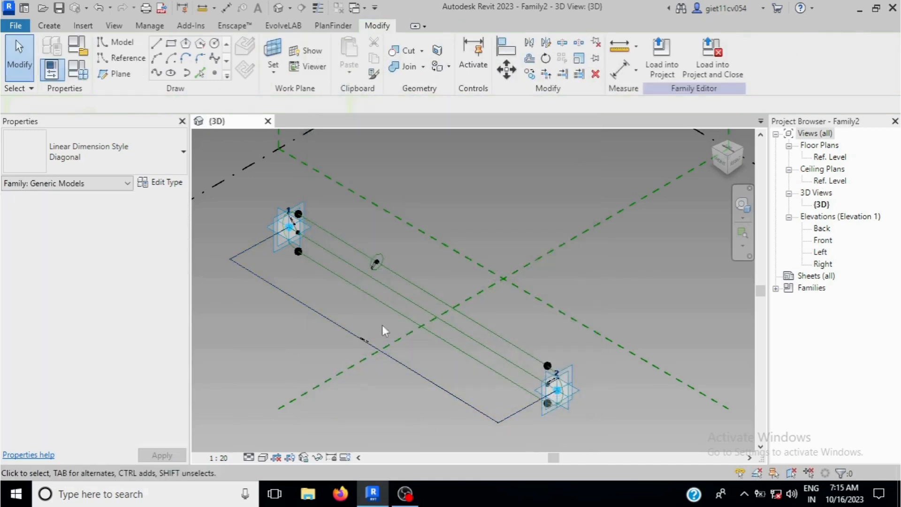
Step: In the family types, give the Radius parameter the formula Length/3 and apply it
scroll(424, 334, up, 1)
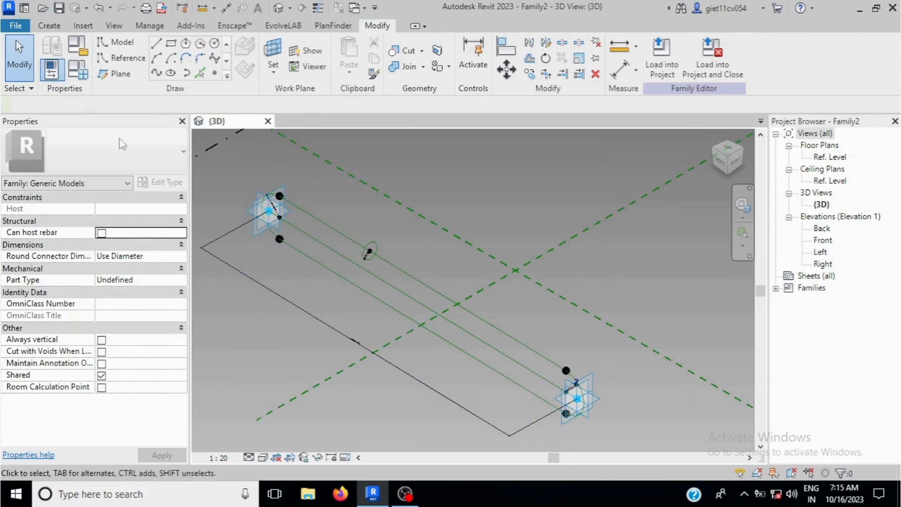
click(84, 71)
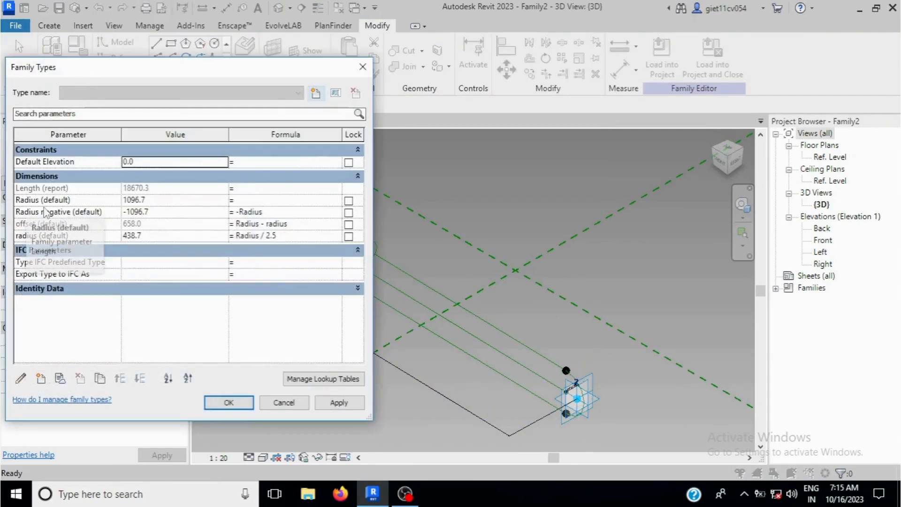
click(38, 188)
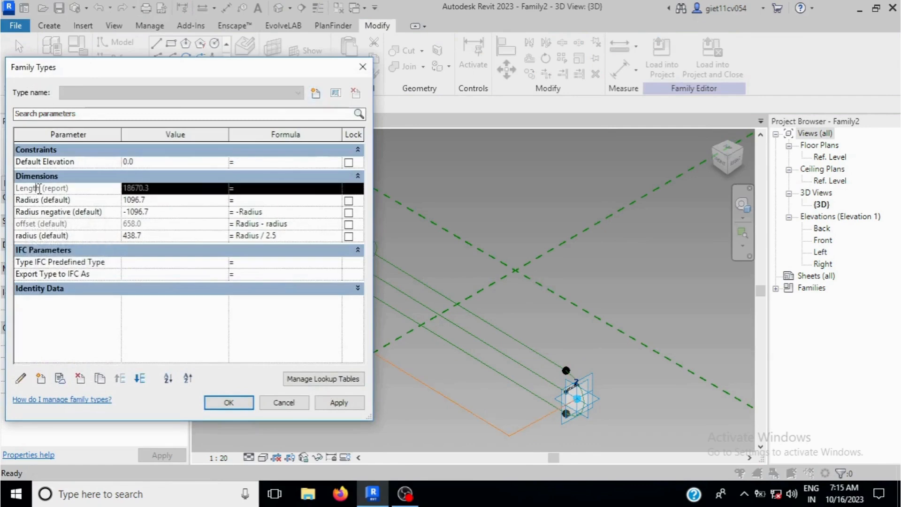
drag(42, 189, 16, 188)
key(ctrl+c)
click(250, 201)
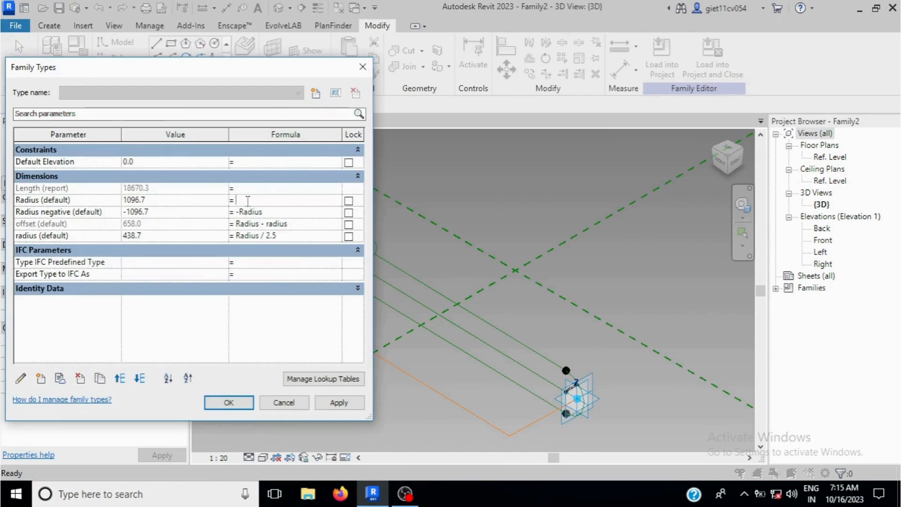
key(ctrl+v)
click(329, 403)
click(229, 402)
Step: Select the hosted circle and the lines and arcs of the slot-shaped path, and create a solid form from them
scroll(440, 291, down, 4)
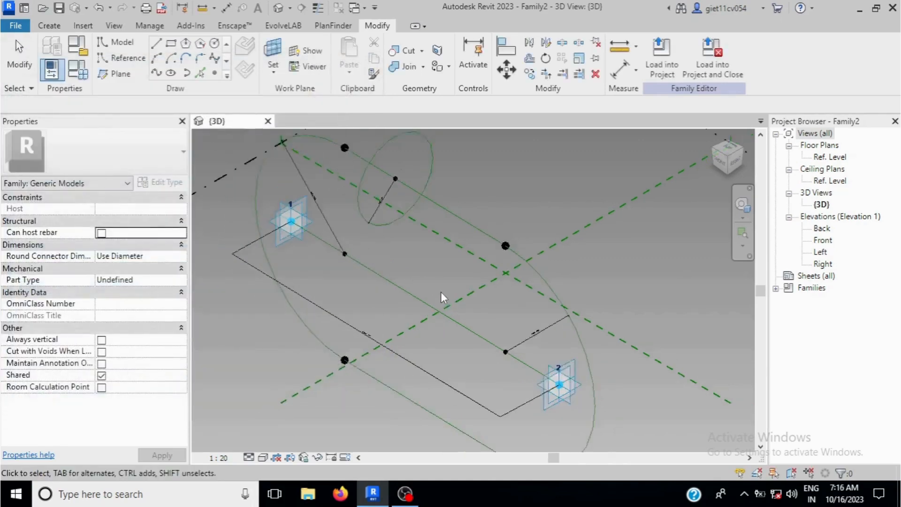
drag(735, 159, 739, 157)
scroll(421, 250, up, 1)
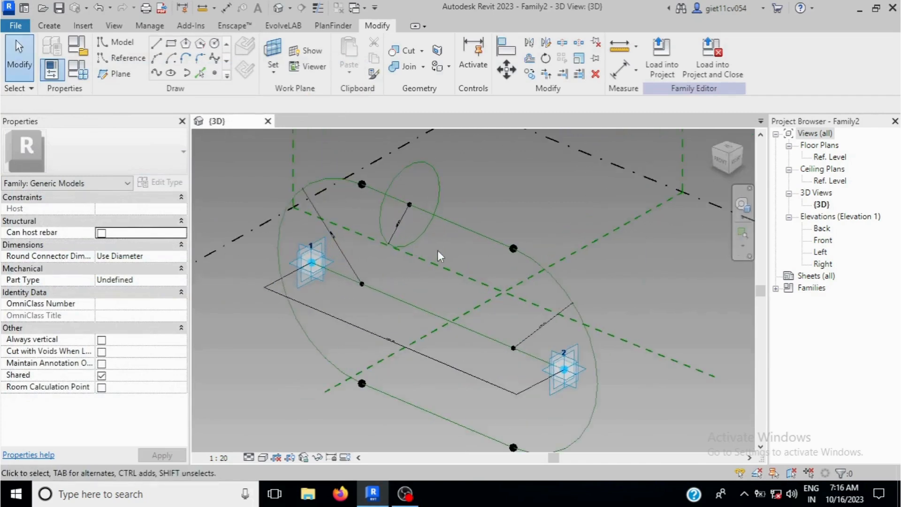
scroll(437, 249, down, 1)
scroll(450, 246, down, 1)
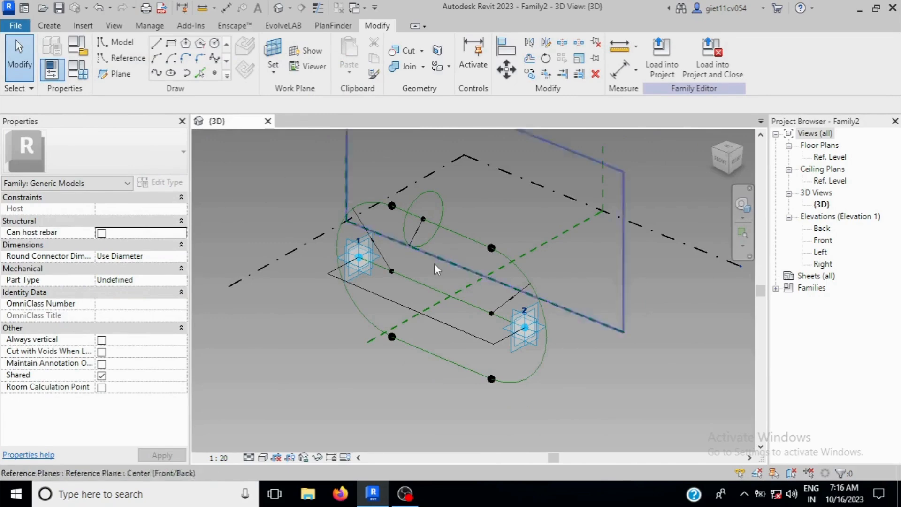
click(432, 197)
ctrl+click(449, 231)
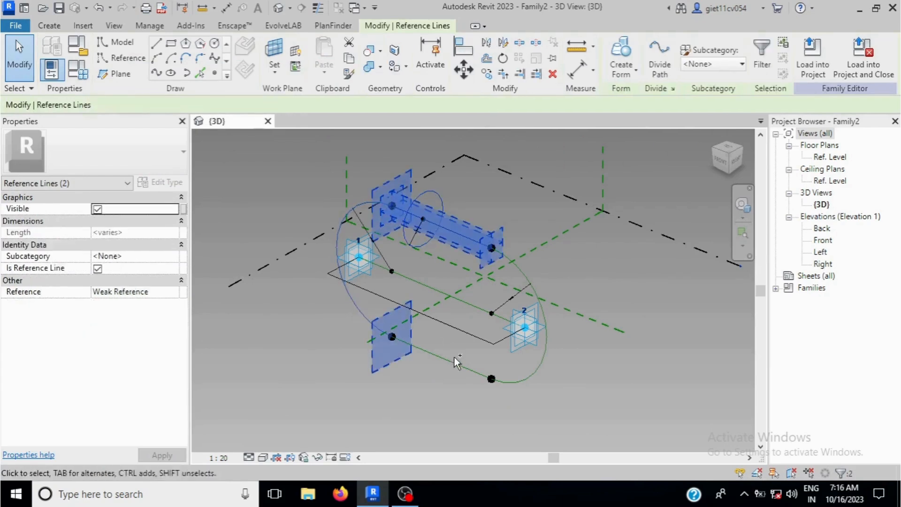
ctrl+click(479, 374)
ctrl+click(537, 373)
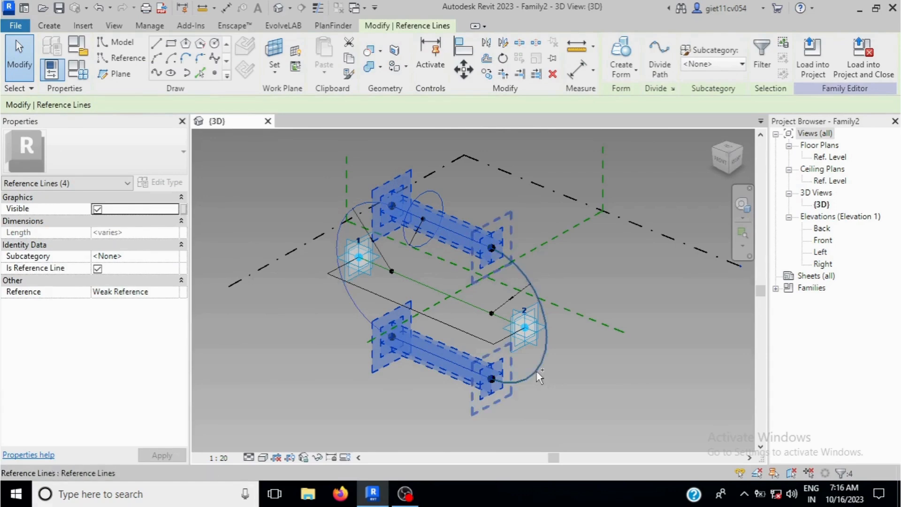
ctrl+click(540, 370)
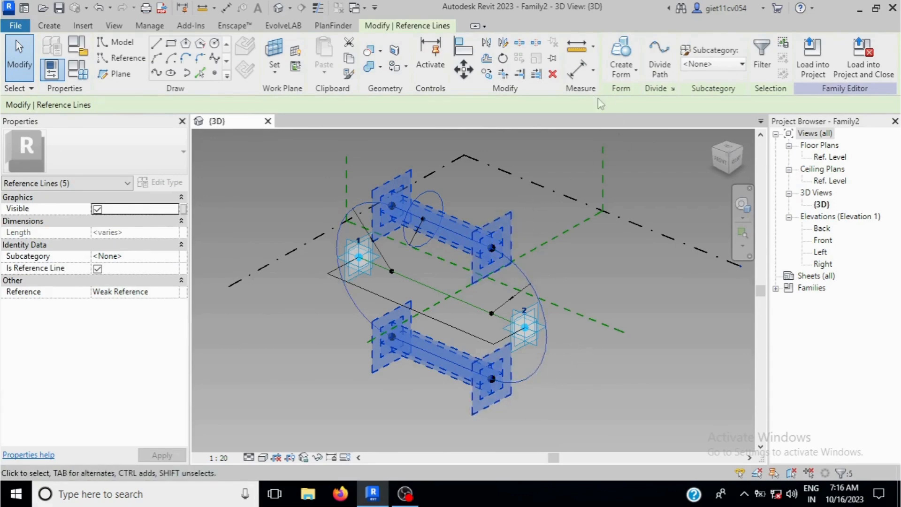
click(621, 55)
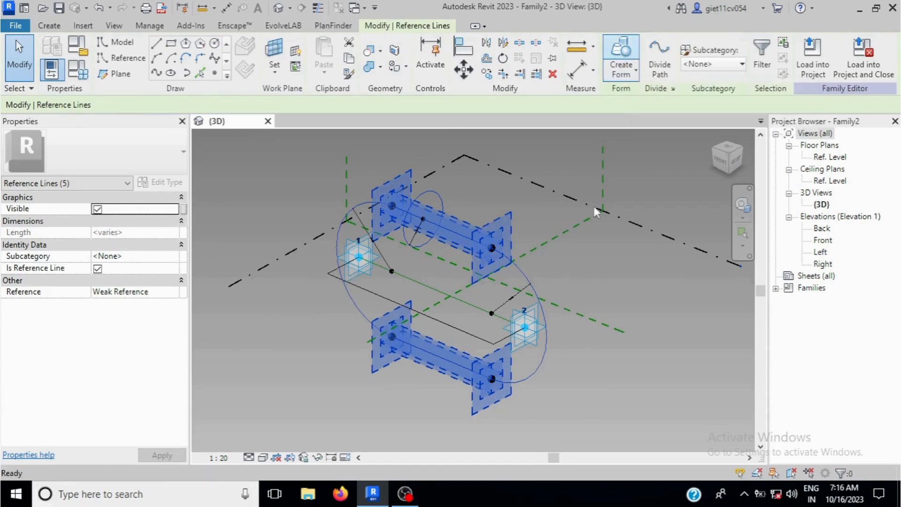
Step: Associate the rotation angle of both reference points on the central line with a new instance parameter named Rotation angle, grouped under Dimensions
click(729, 156)
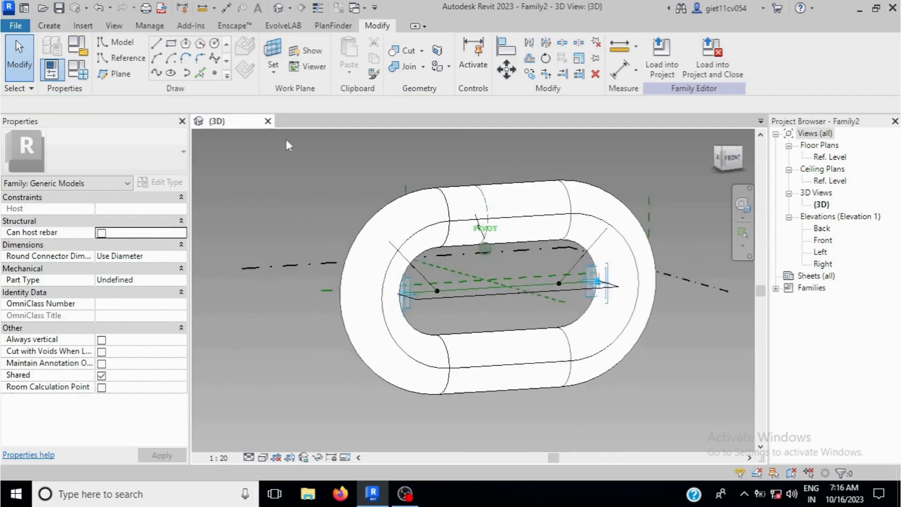
mouse_move(305, 450)
shift+middle_down()
mouse_move(263, 144)
mouse_move(216, 148)
mouse_move(734, 170)
shift+middle_up()
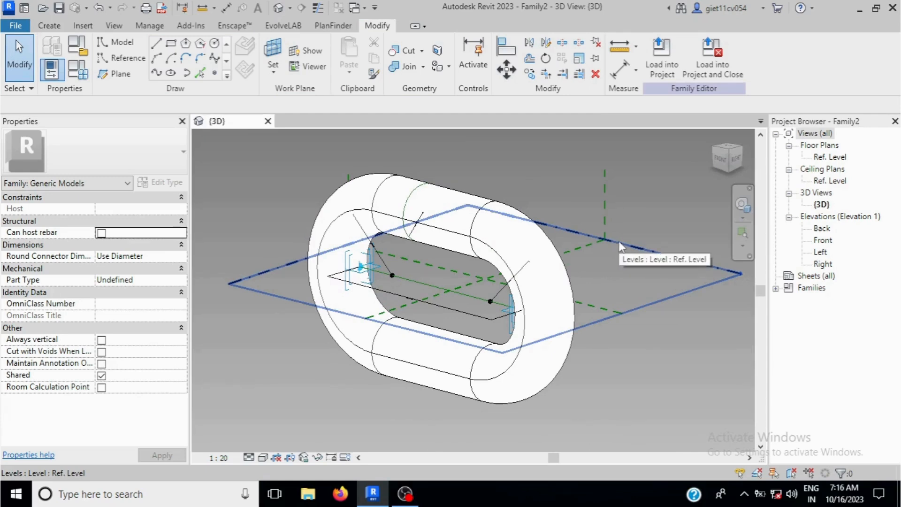
scroll(533, 316, up, 3)
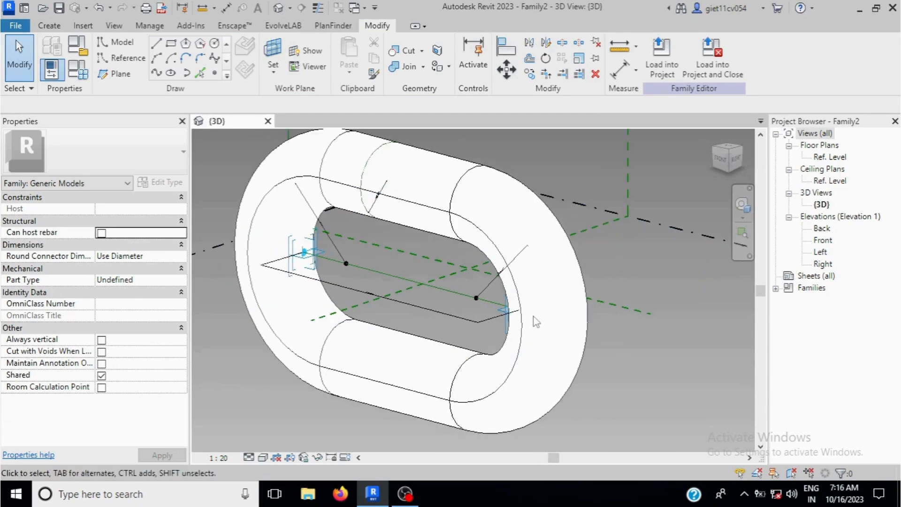
scroll(528, 318, down, 1)
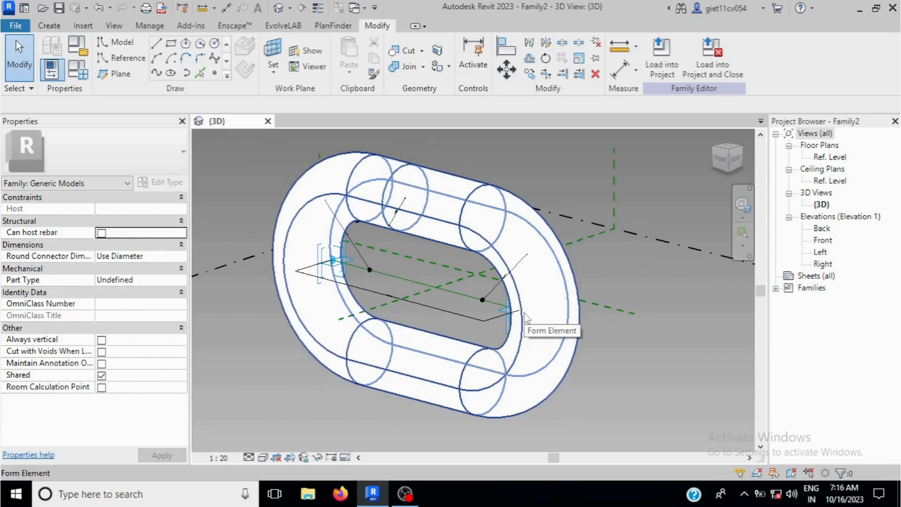
shift+middle_drag(526, 318, 396, 268)
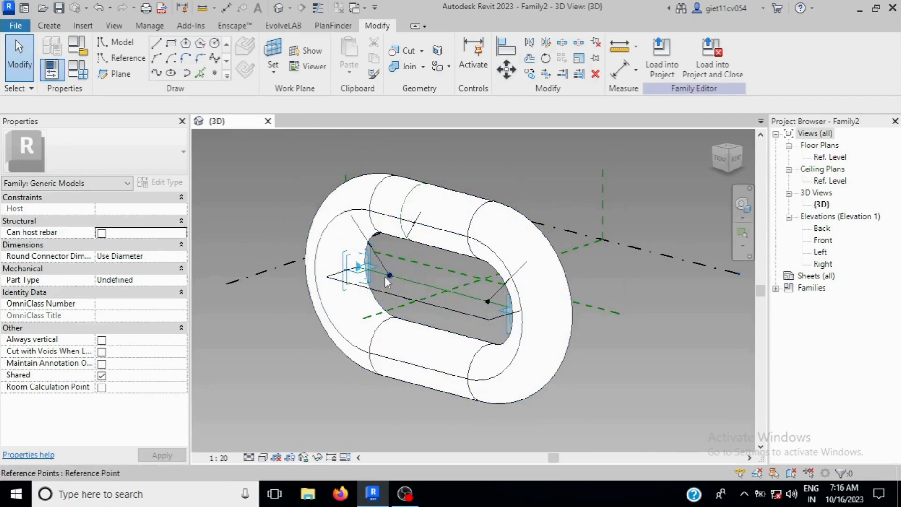
click(388, 275)
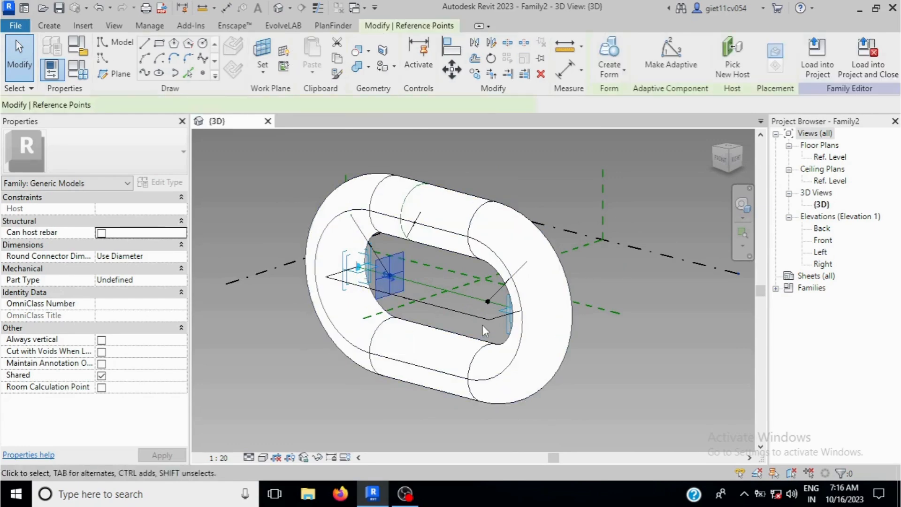
ctrl+click(489, 303)
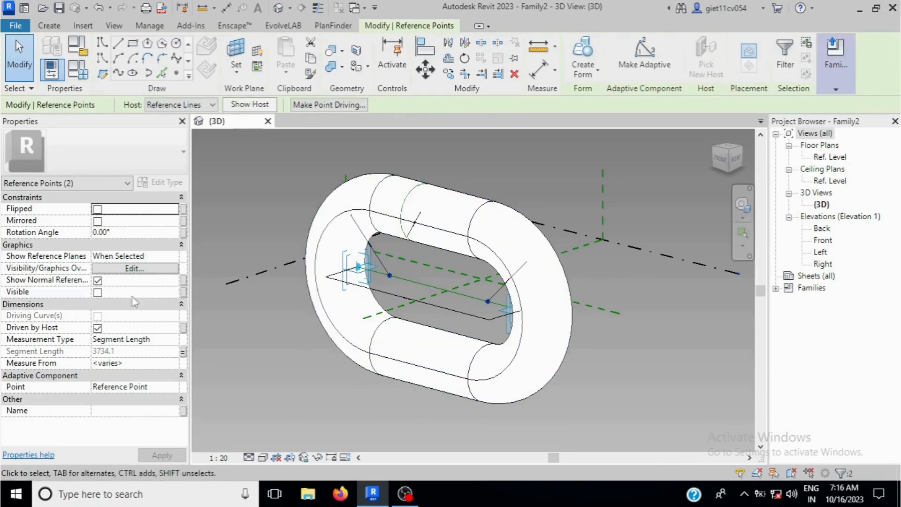
click(183, 234)
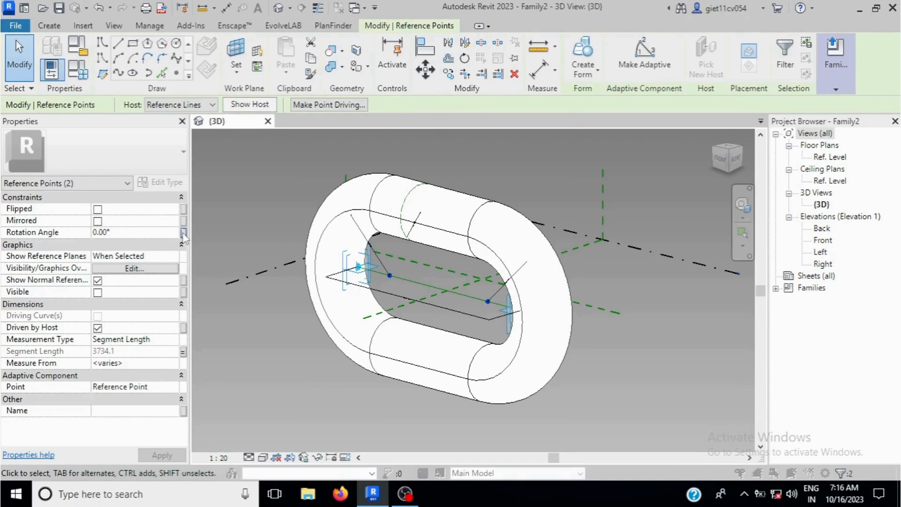
click(353, 327)
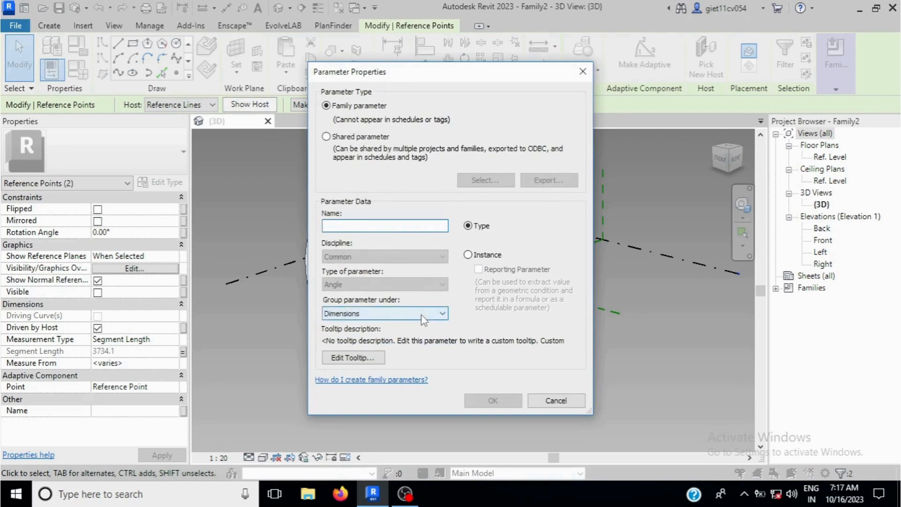
text(Ro)
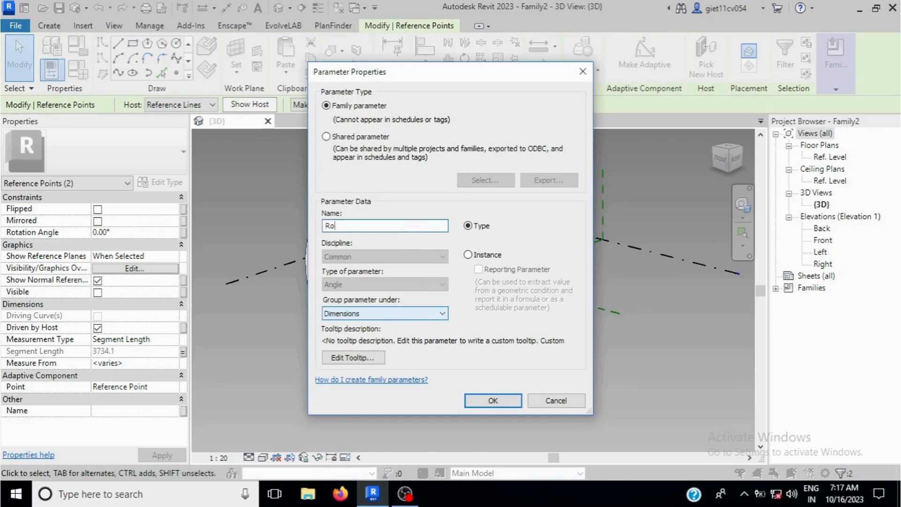
text(tation angle)
click(468, 254)
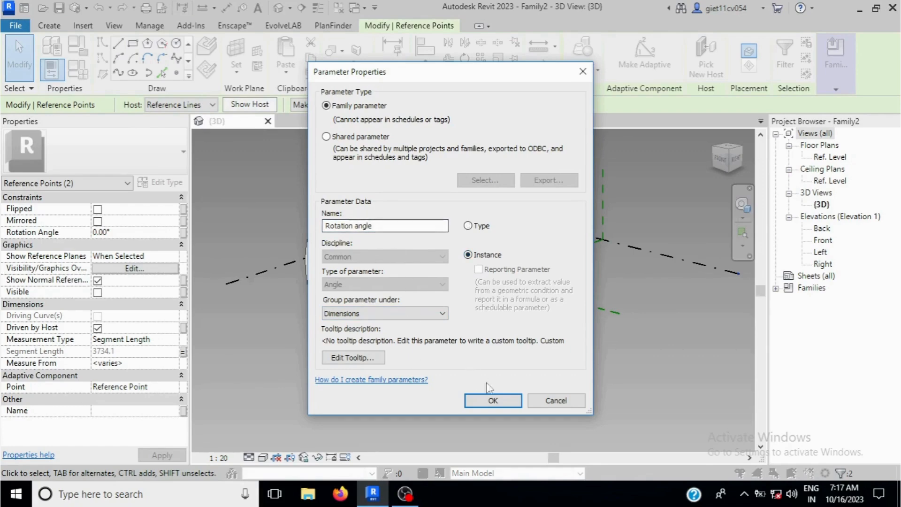
click(498, 401)
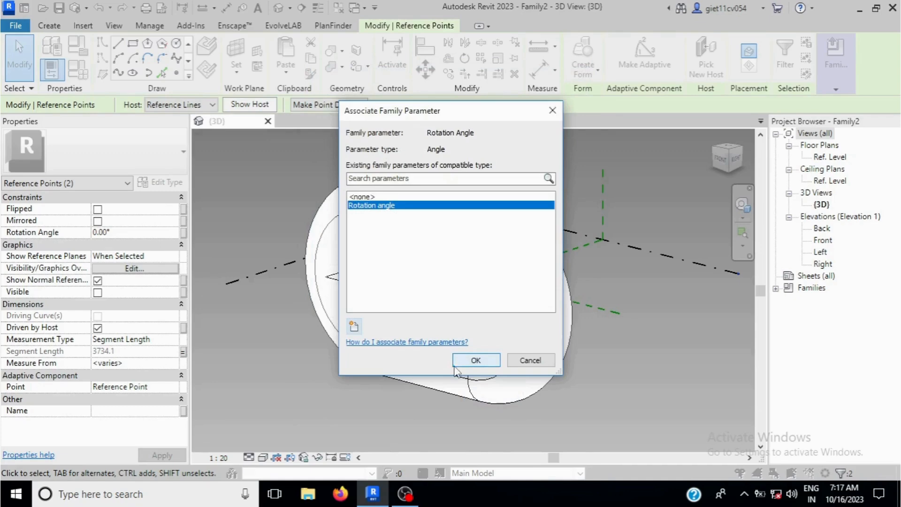
click(475, 360)
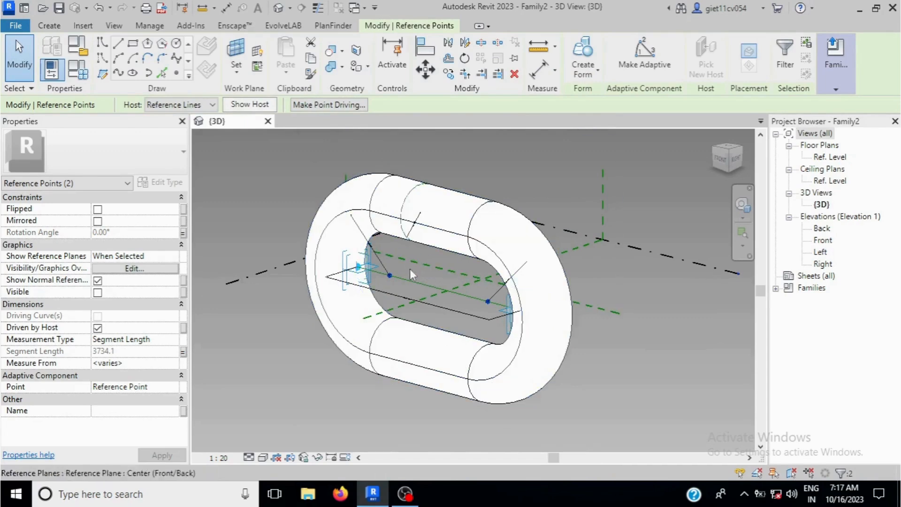
click(308, 352)
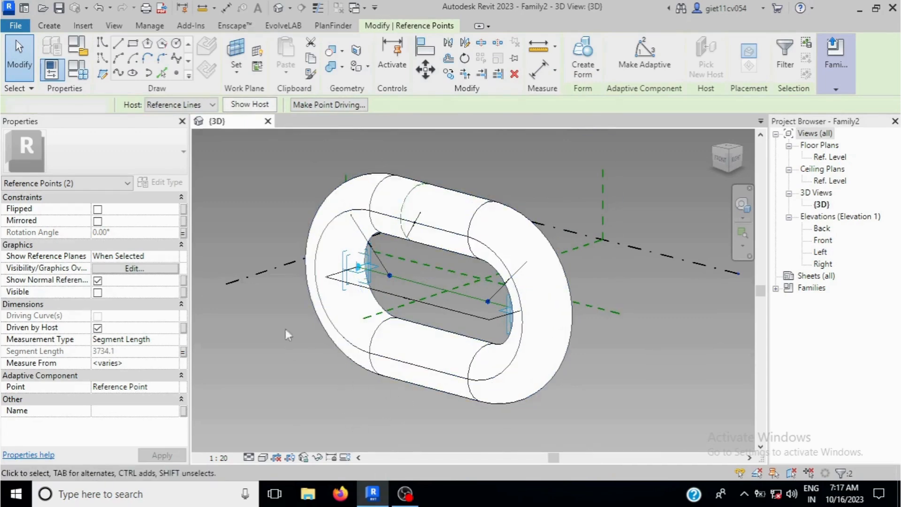
Step: Set the Rotation angle parameter to -90° in the family types and apply it
click(78, 70)
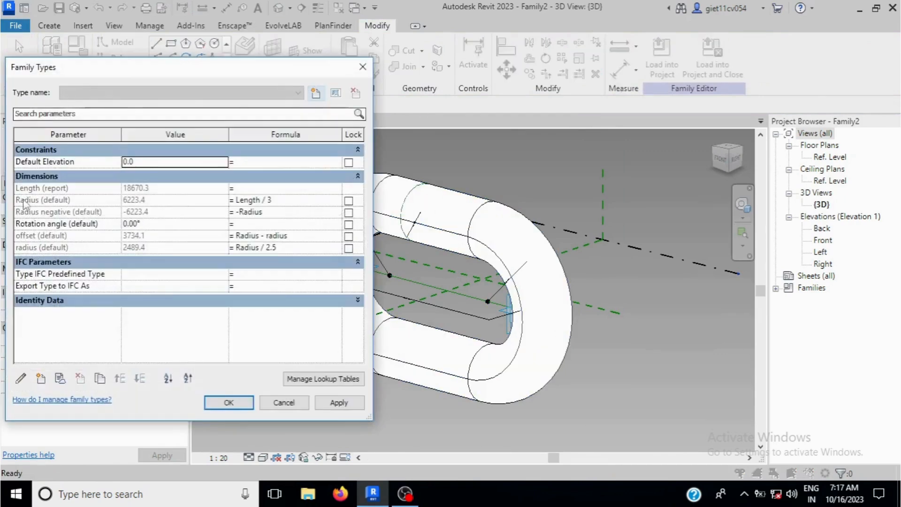
click(153, 225)
text(-90)
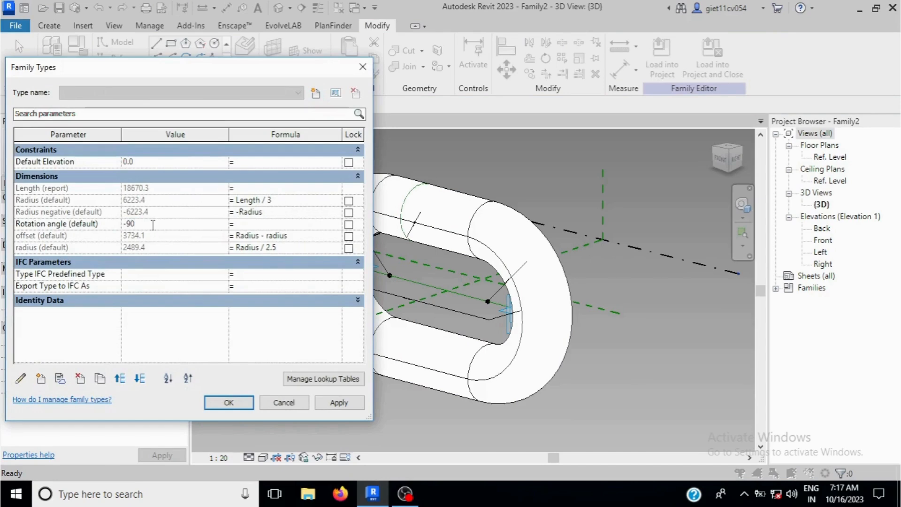
click(339, 403)
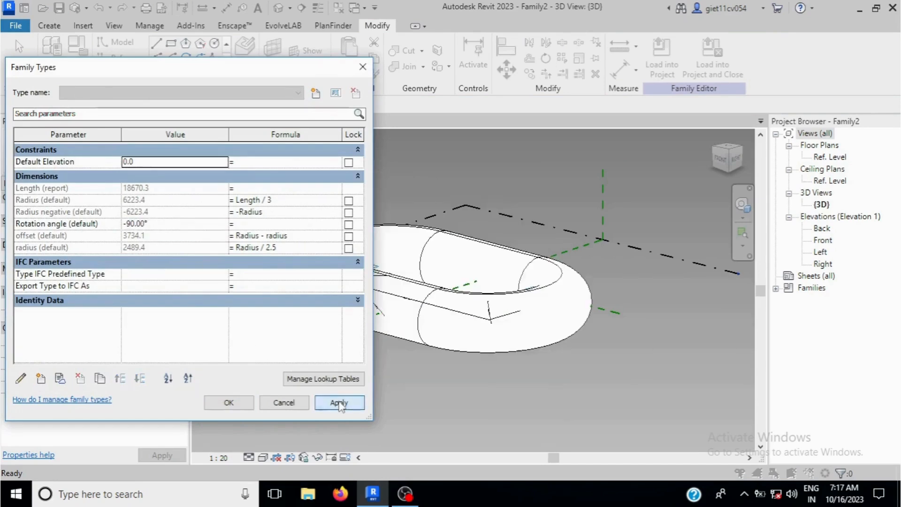
click(248, 407)
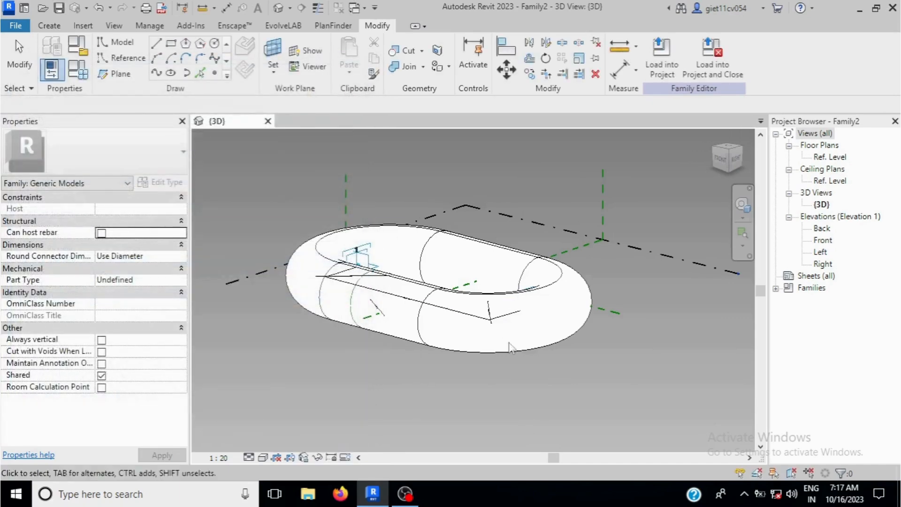
click(731, 156)
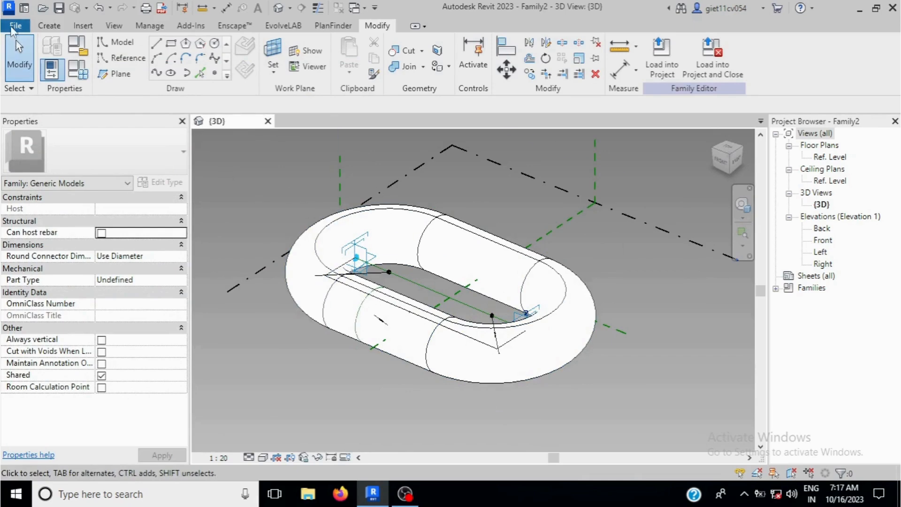
Step: Create a new family from the English Metric Generic Model Adaptive template
click(14, 28)
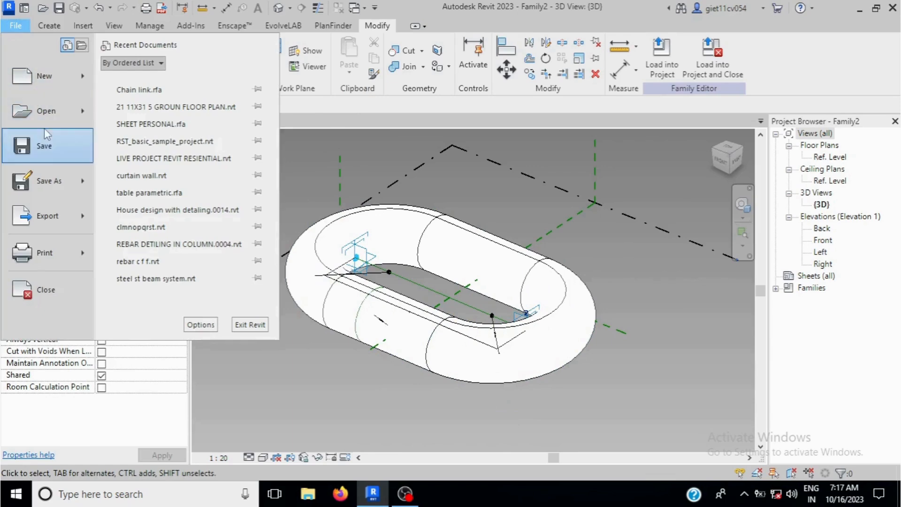
mouse_move(44, 77)
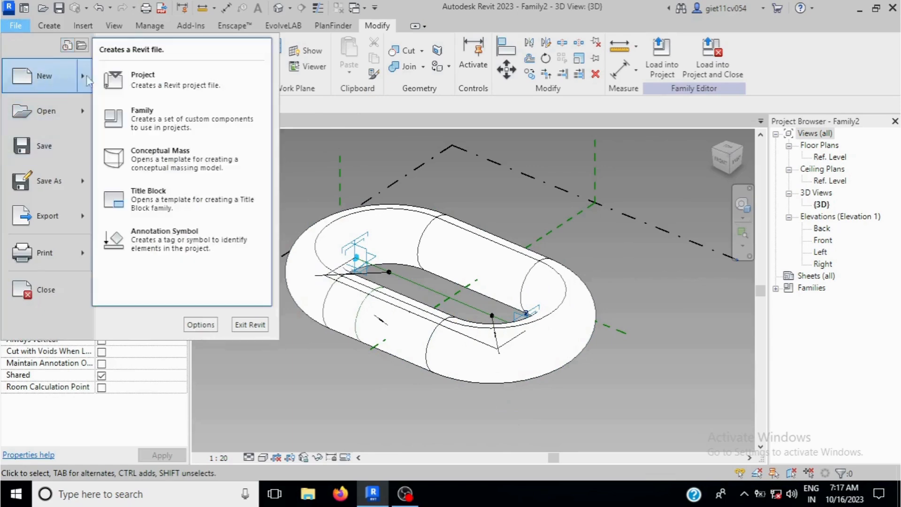
click(131, 107)
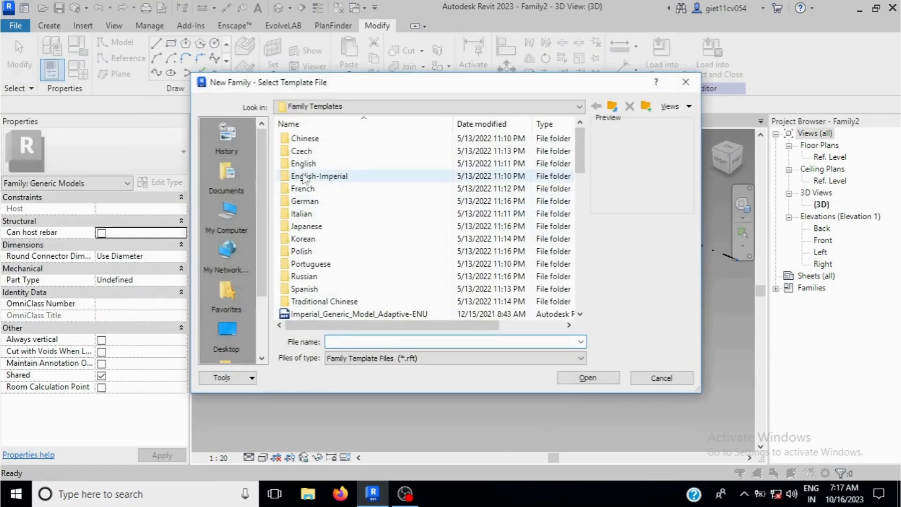
double_click(309, 169)
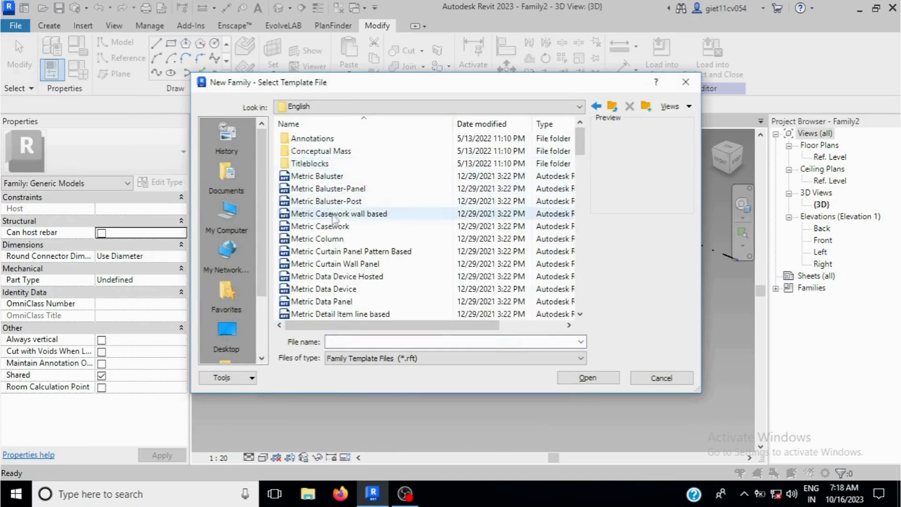
scroll(334, 220, down, 4)
scroll(335, 221, down, 2)
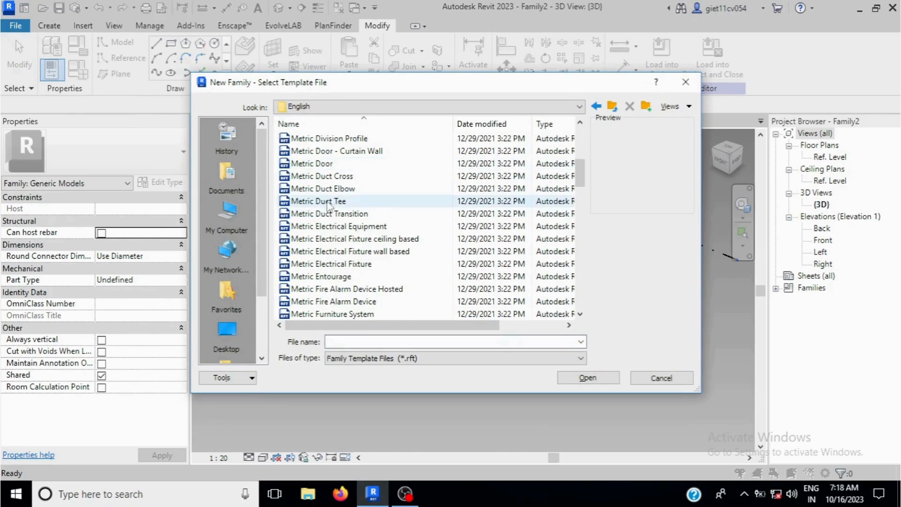
scroll(335, 225, down, 2)
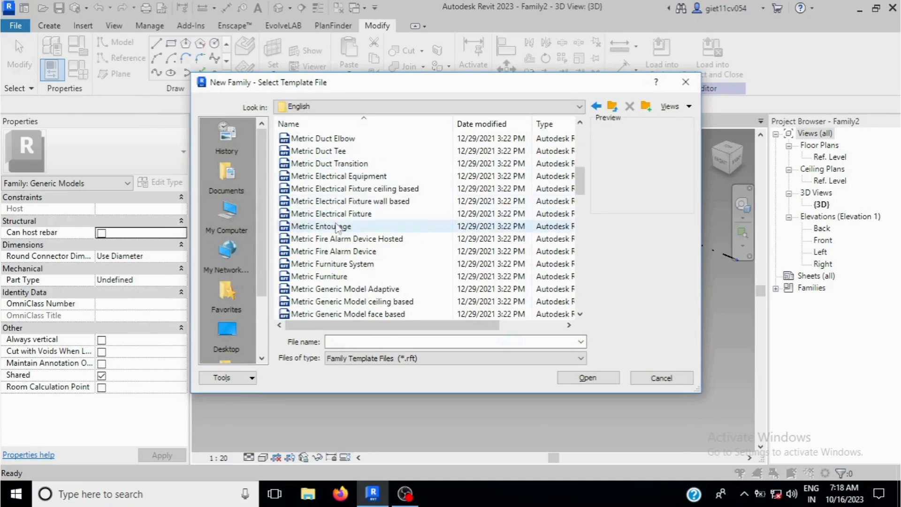
double_click(372, 289)
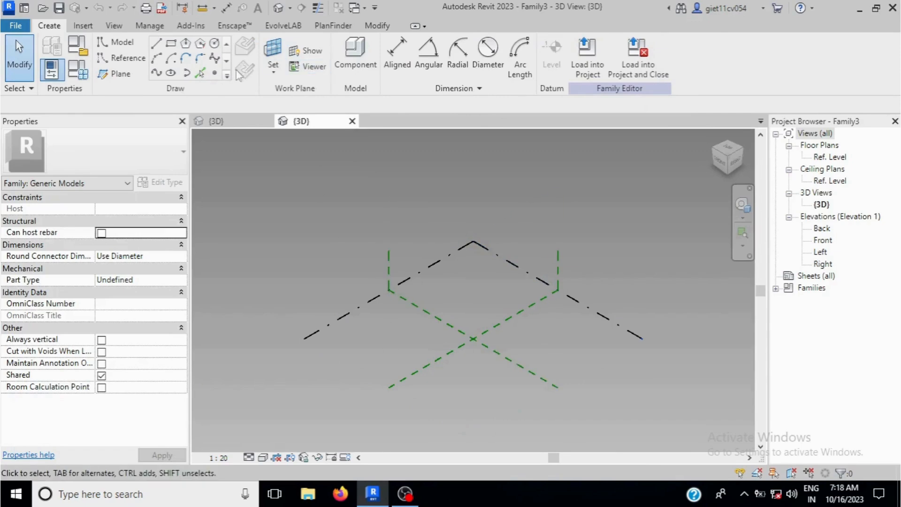
Step: Place three separate reference points on the Ref. Level plane, spread across the 3D view in a shallow arc
click(215, 72)
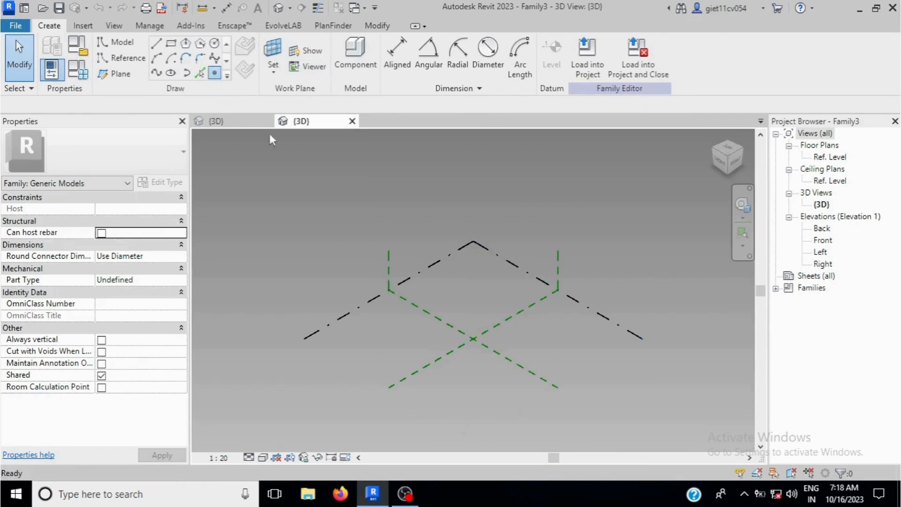
click(386, 338)
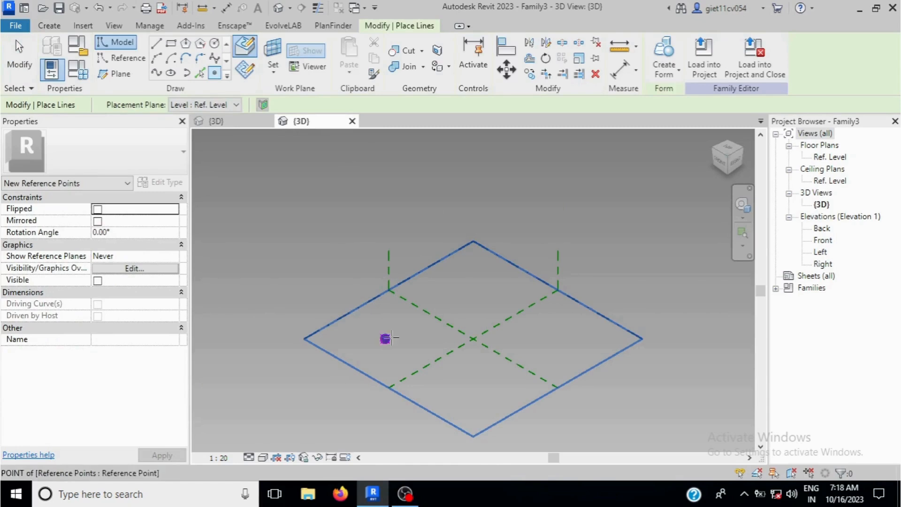
click(445, 324)
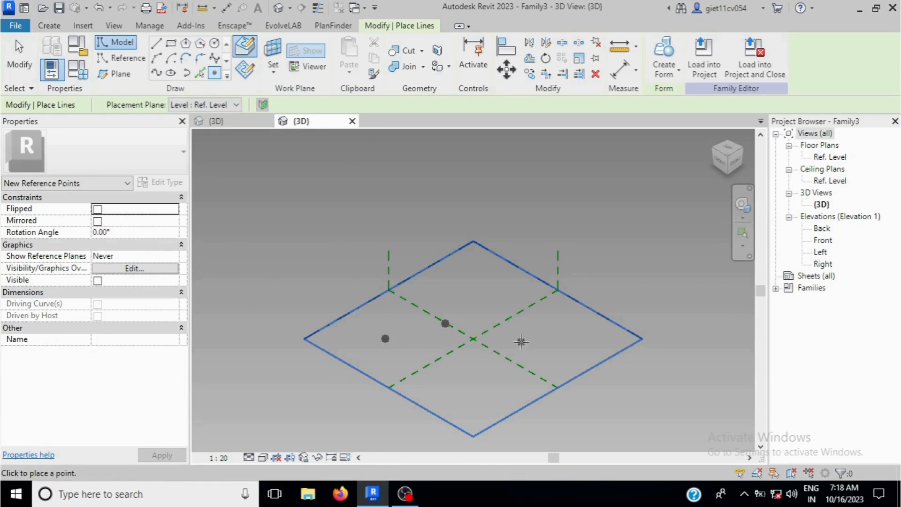
click(521, 342)
click(283, 315)
click(20, 53)
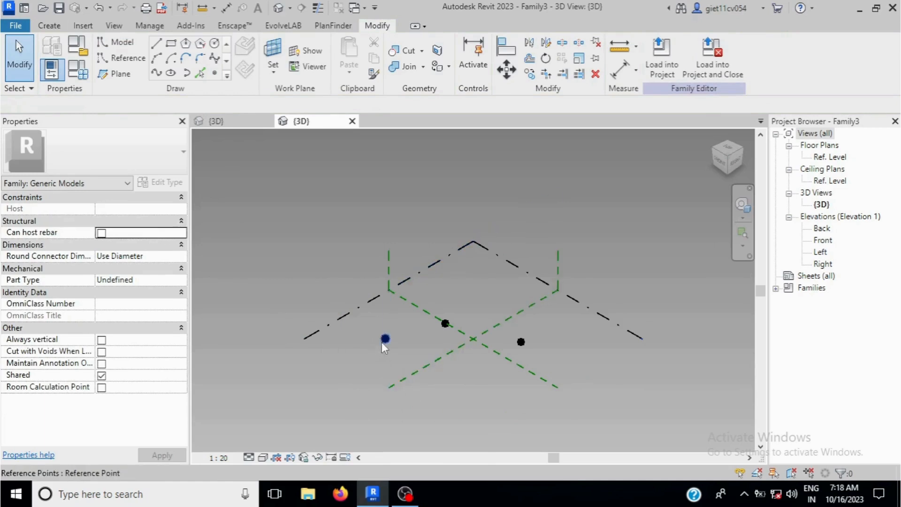
Step: Select all three reference points and make them adaptive
click(445, 323)
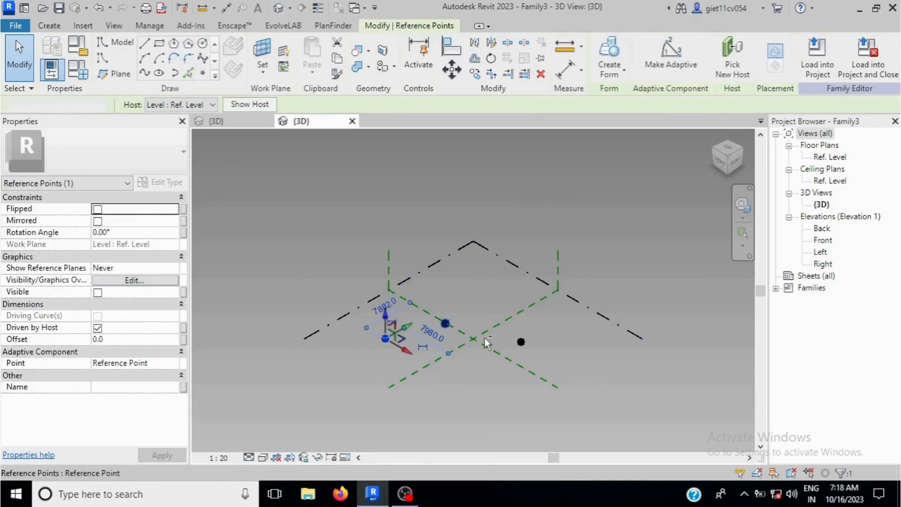
ctrl+click(521, 342)
ctrl+click(521, 343)
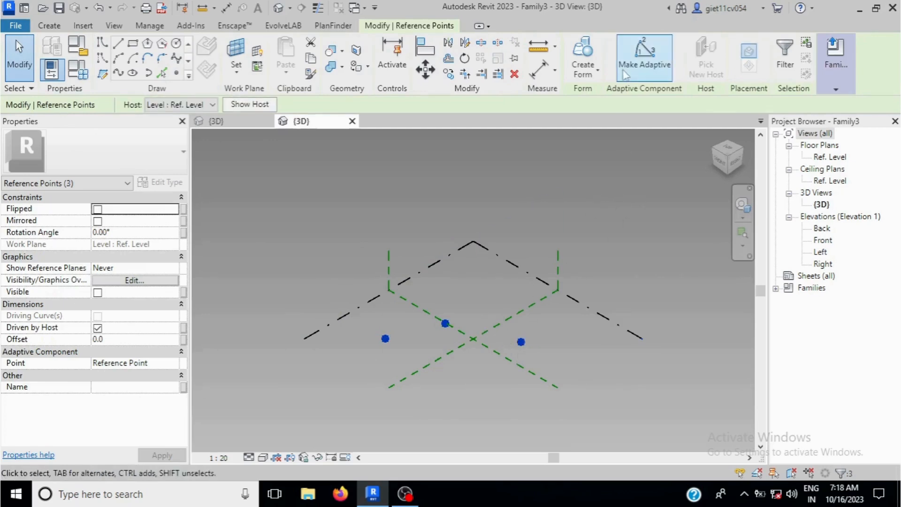
click(637, 72)
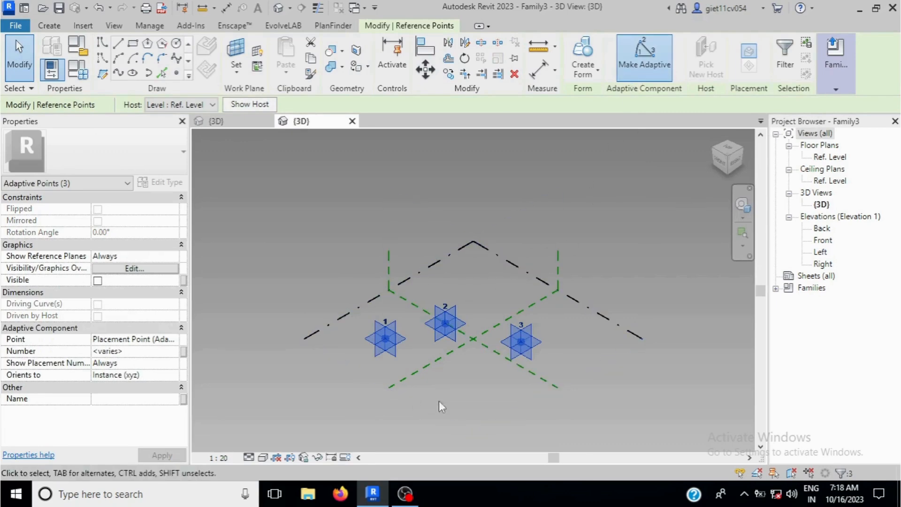
click(483, 387)
Step: Create a spline through adaptive points 1, 2 and 3 and turn it into a reference line
click(391, 347)
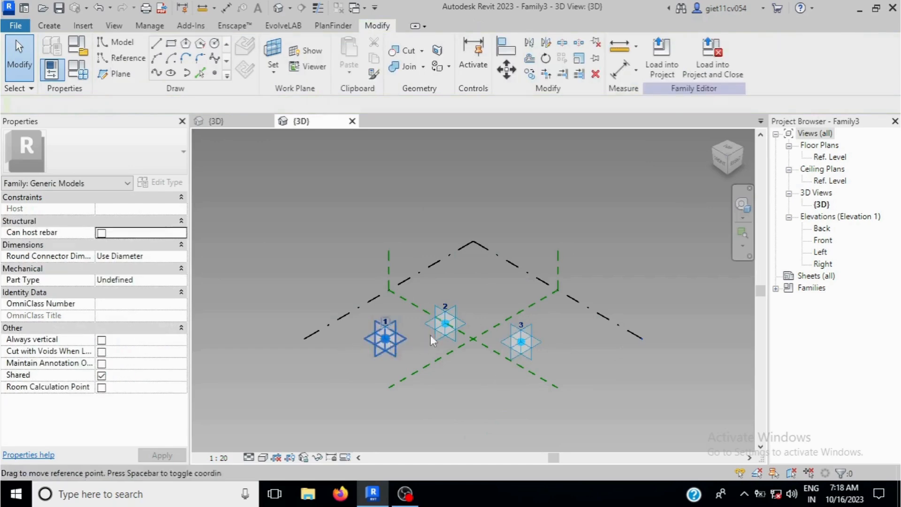
ctrl+click(446, 332)
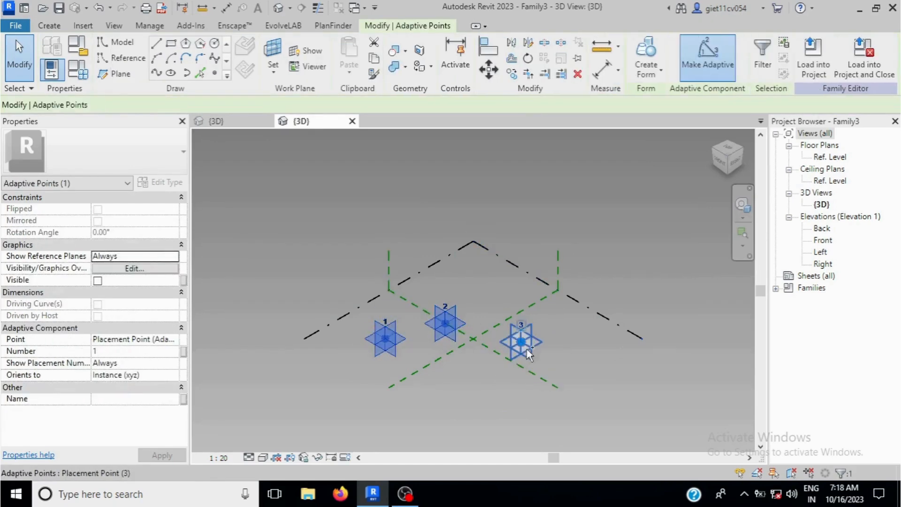
ctrl+click(521, 342)
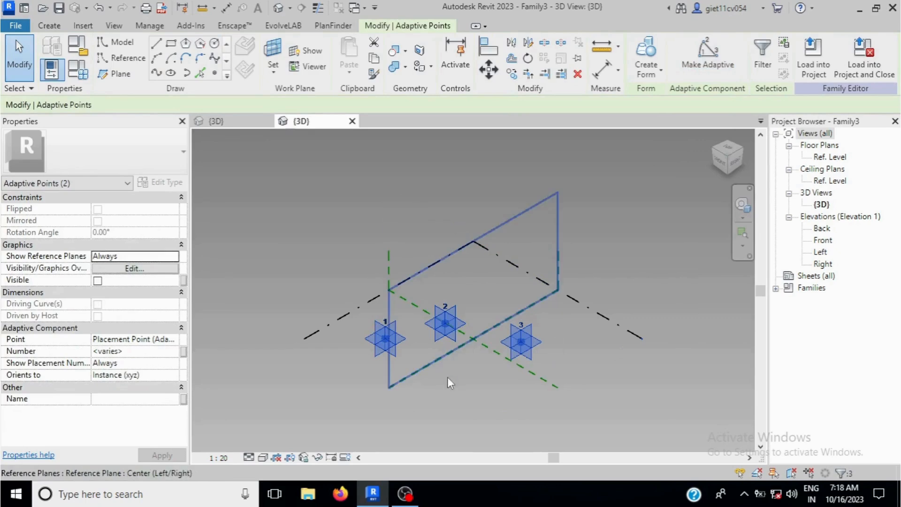
click(156, 73)
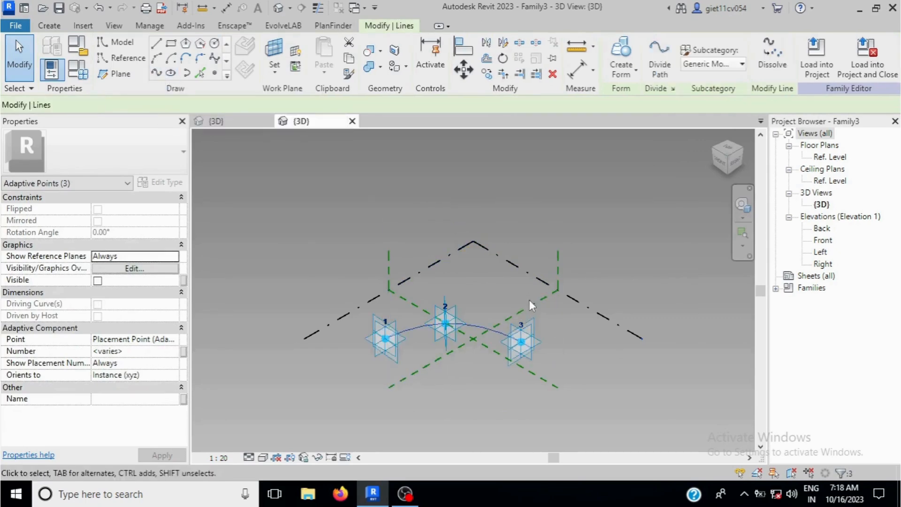
click(469, 357)
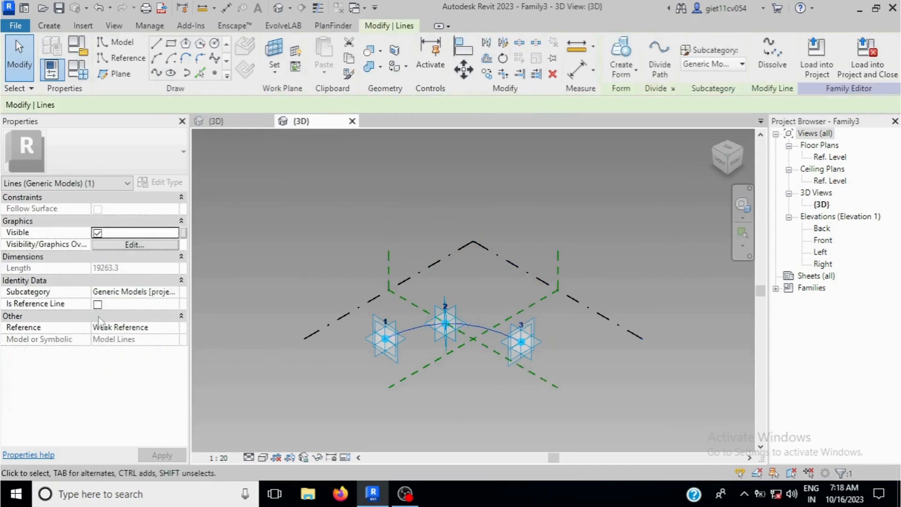
click(97, 304)
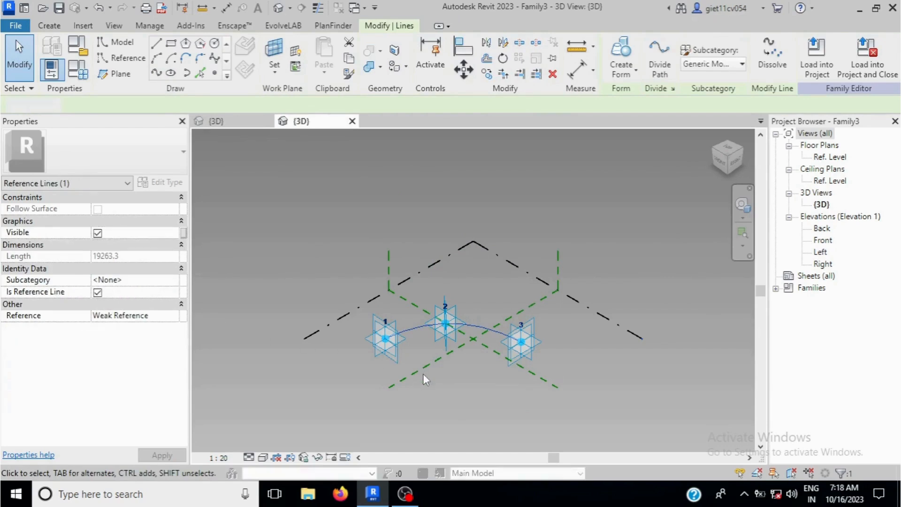
click(438, 385)
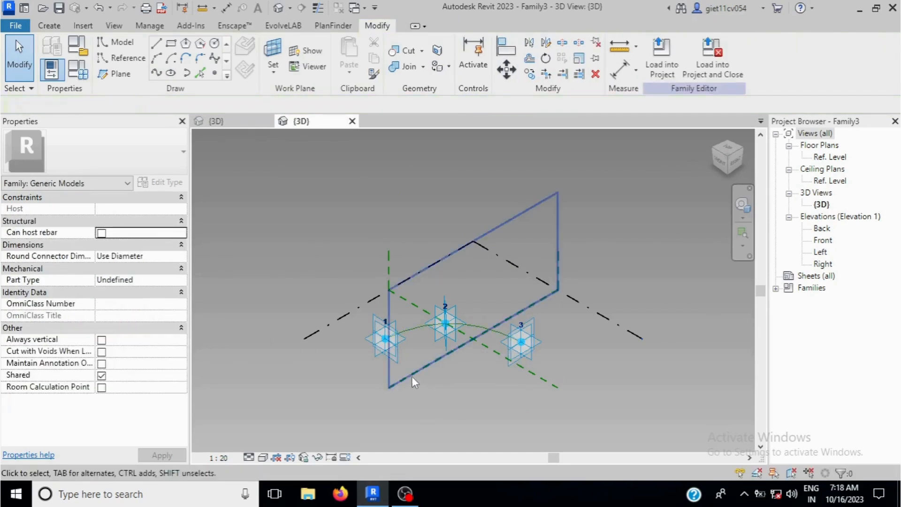
Step: Divide the curved reference line as a path and set its node layout to Fixed Distance
scroll(412, 375, up, 2)
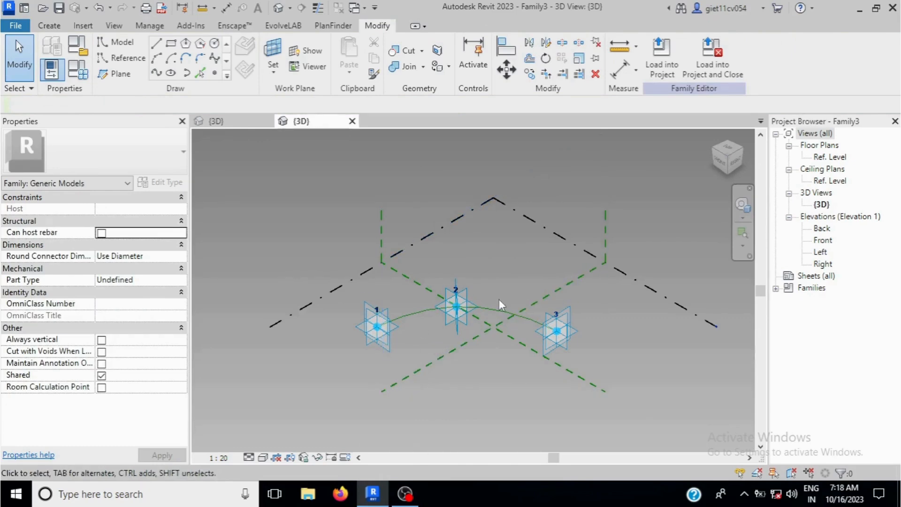
click(416, 312)
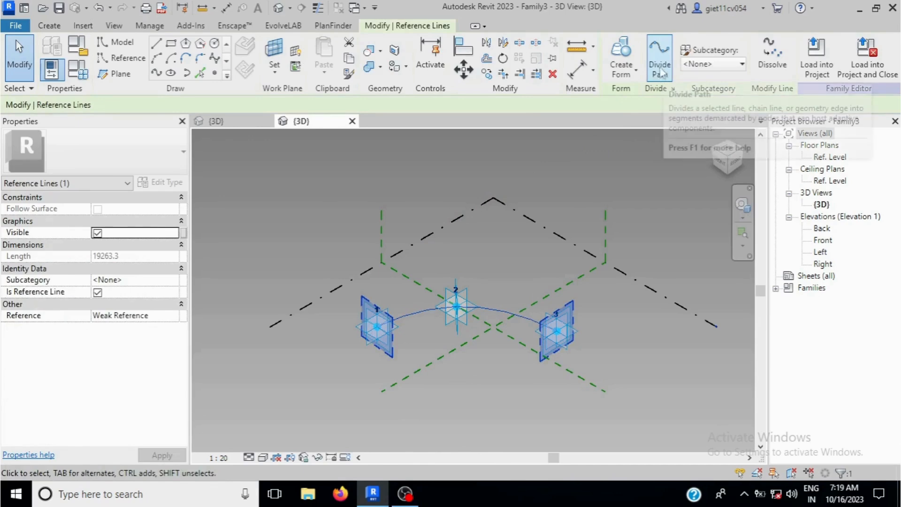
click(660, 73)
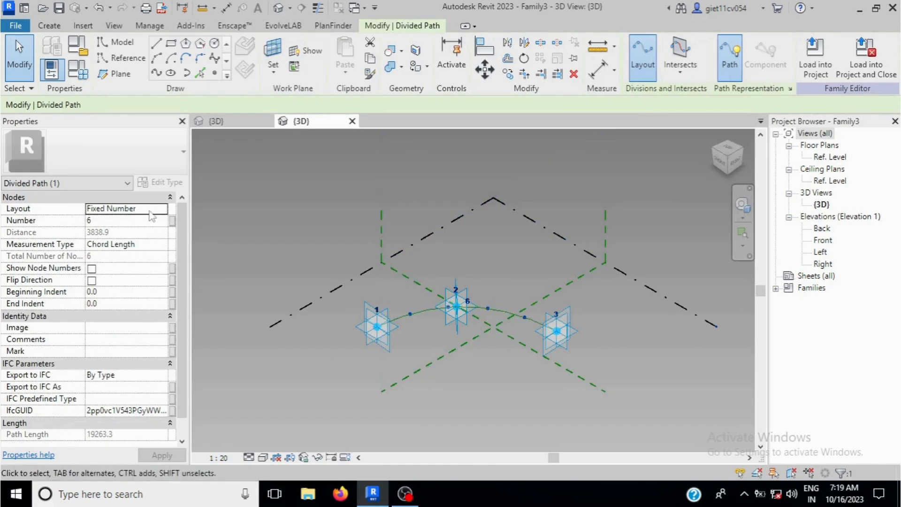
click(165, 212)
click(162, 209)
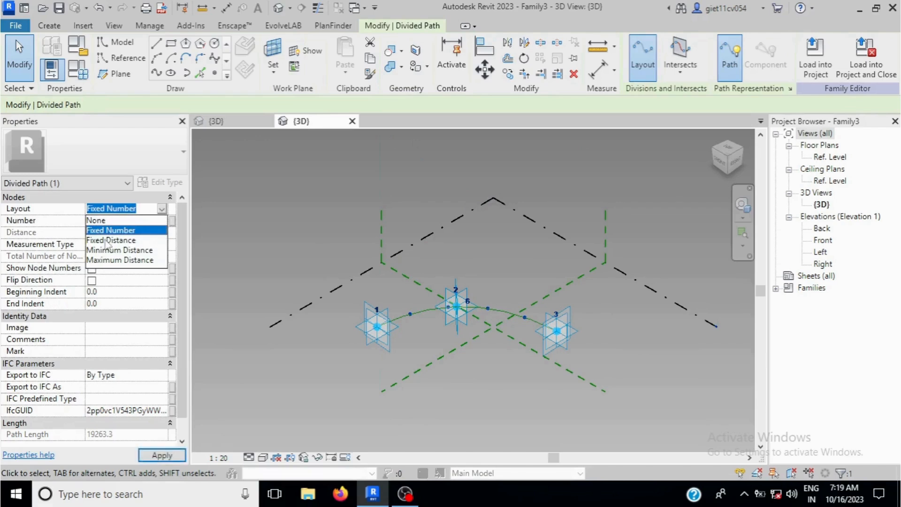
click(110, 240)
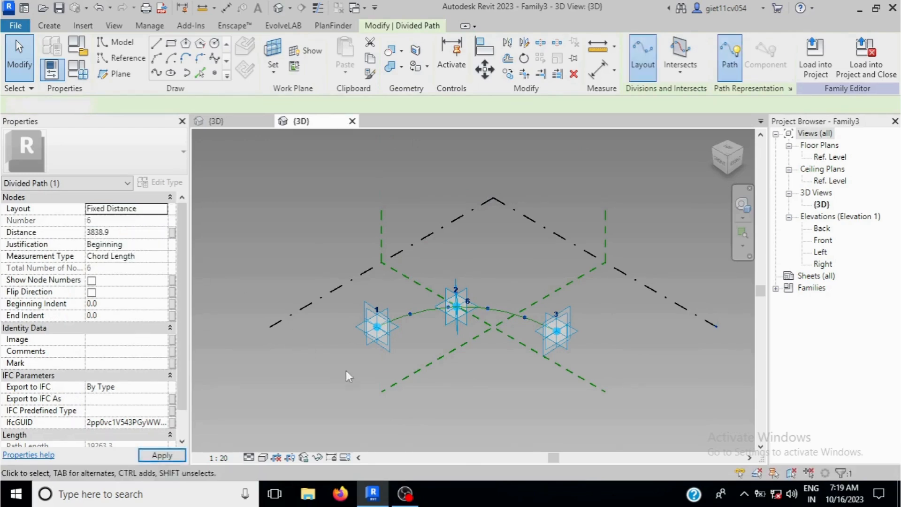
click(433, 330)
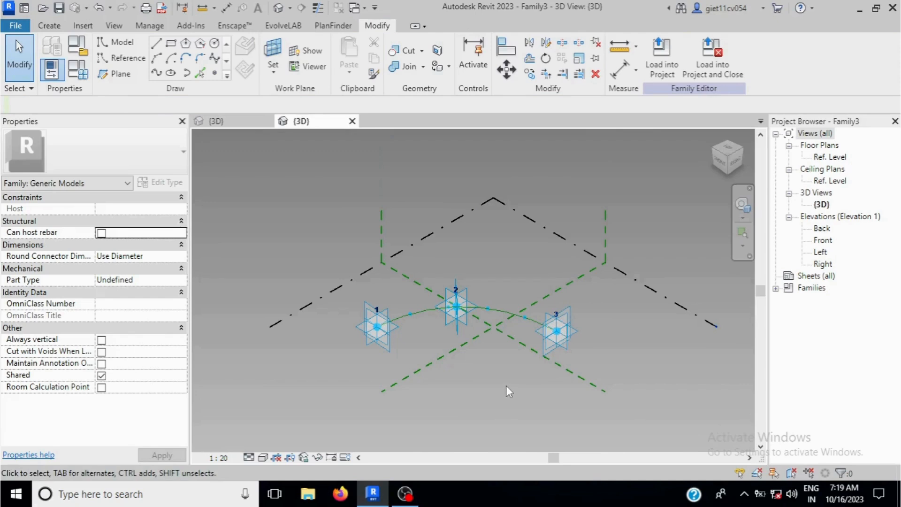
Step: Associate the divided path's distance with a new instance parameter named Segment length, grouped under Dimensions
scroll(506, 385, up, 1)
click(396, 303)
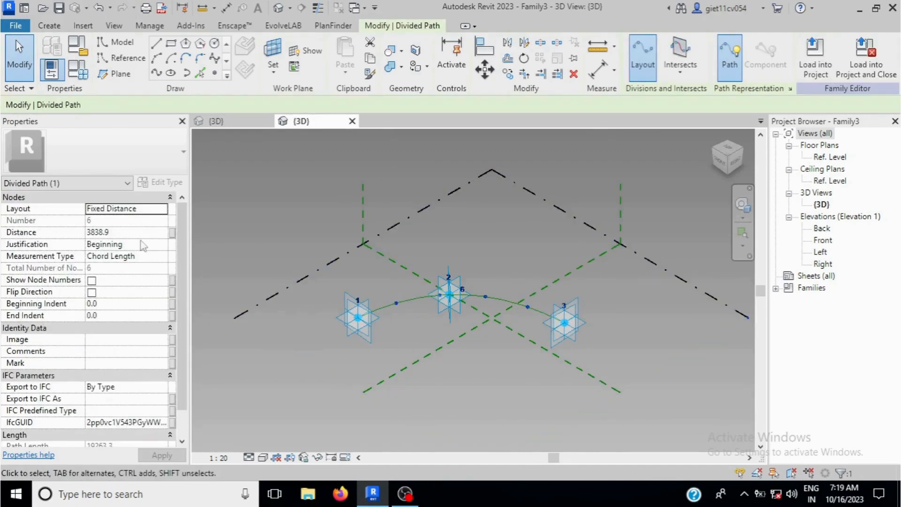
click(172, 232)
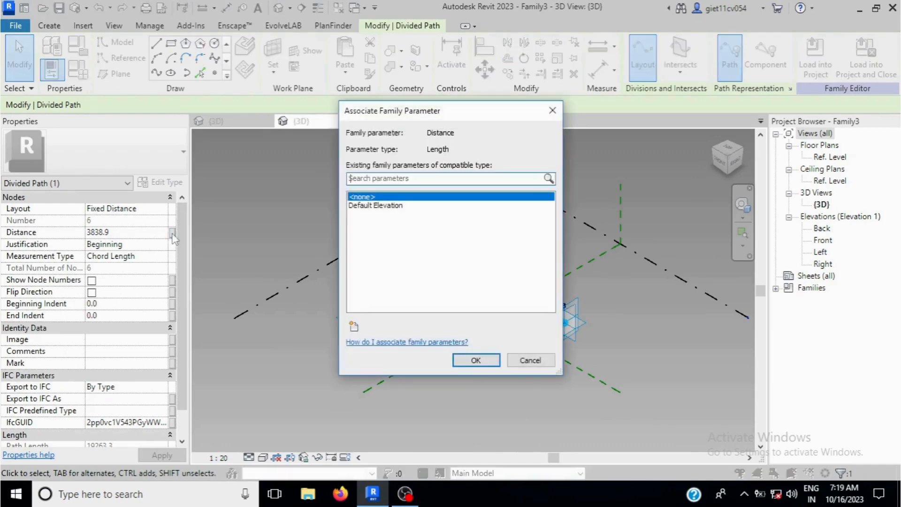
click(353, 327)
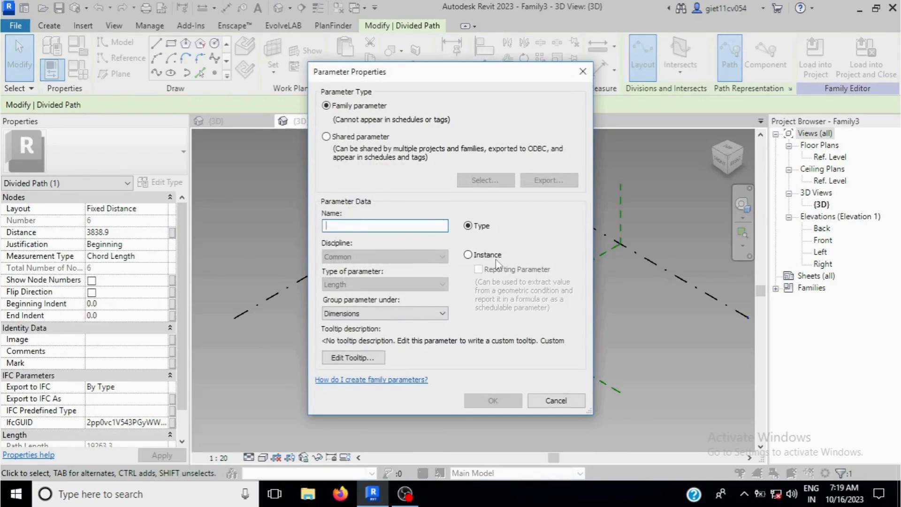
text(Segment length)
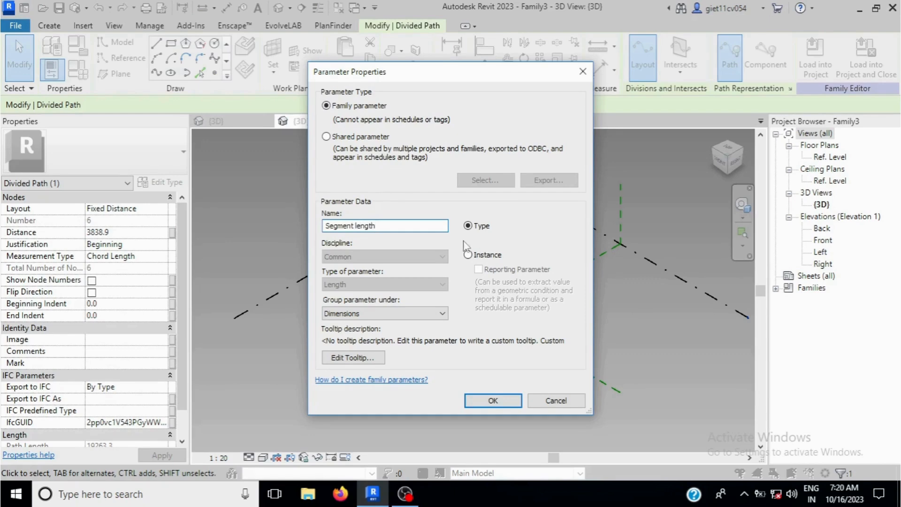
click(468, 257)
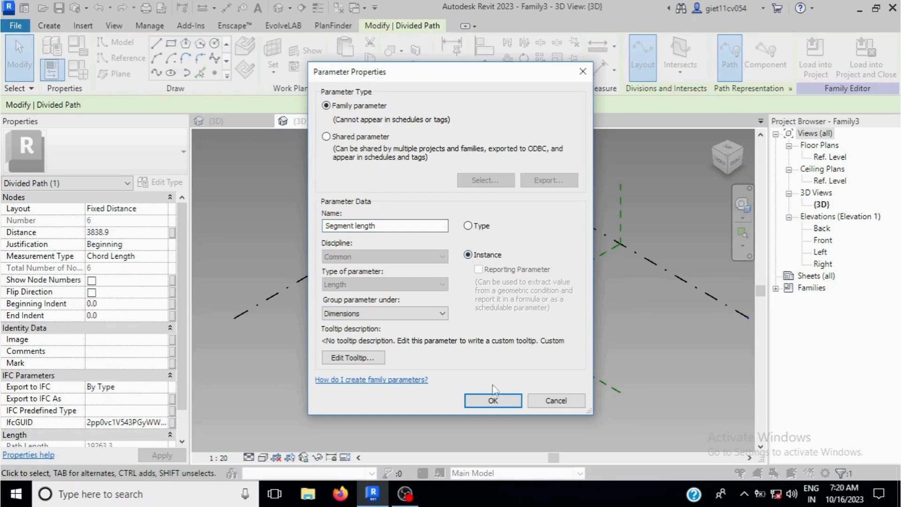
click(493, 401)
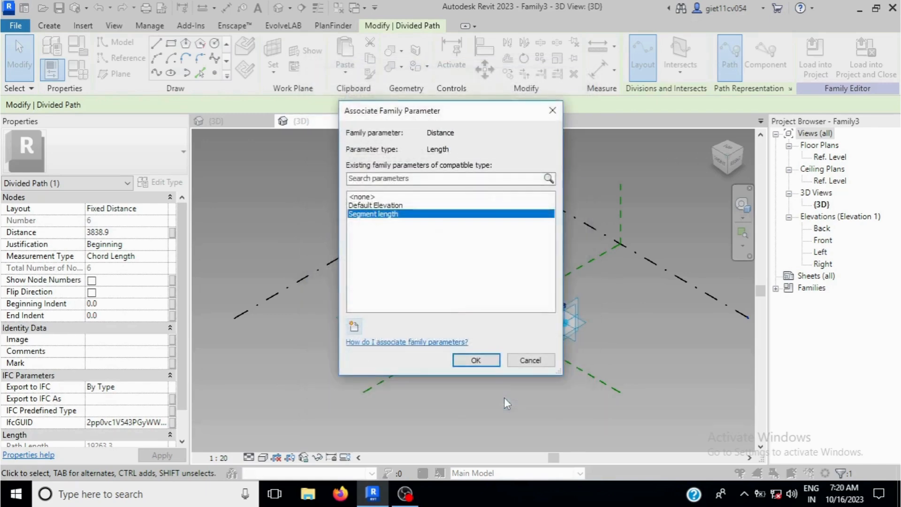
click(477, 360)
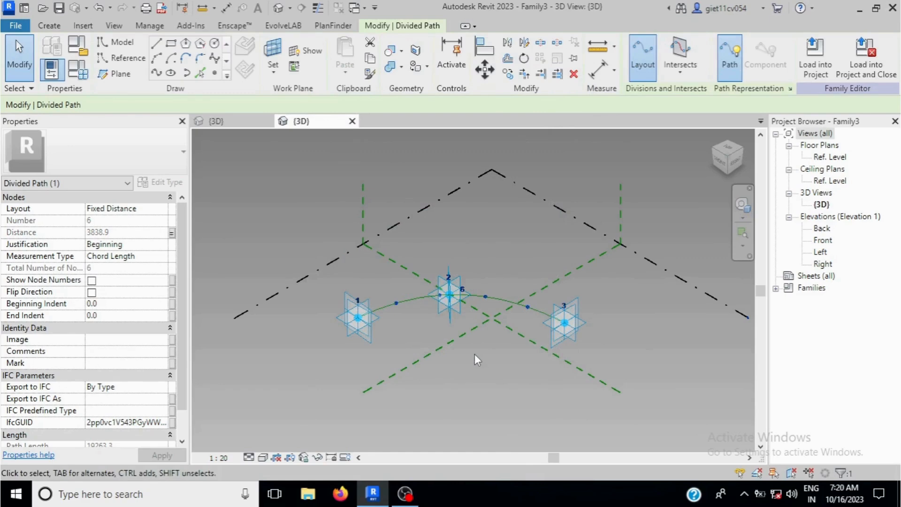
Step: Set the family's Segment length parameter to 200 mm and apply it to the divided path
click(85, 78)
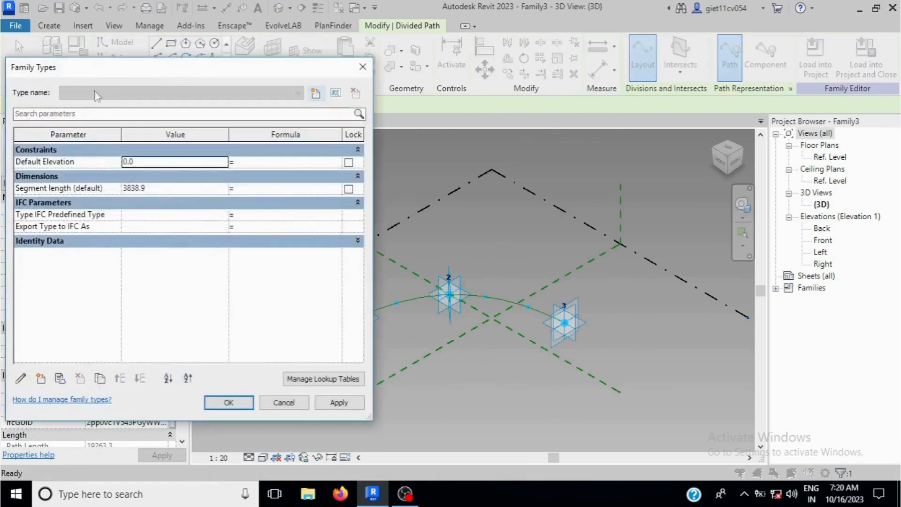
click(153, 190)
text(20)
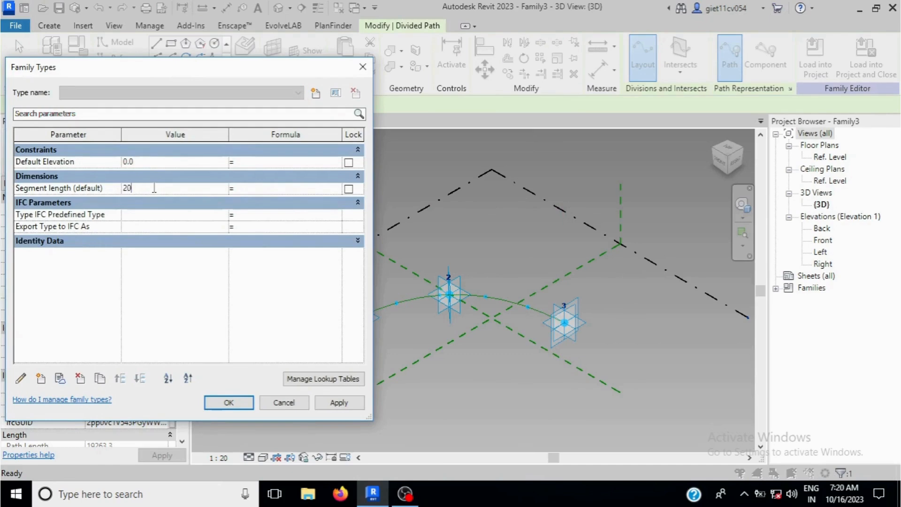
text(0)
click(339, 402)
click(230, 404)
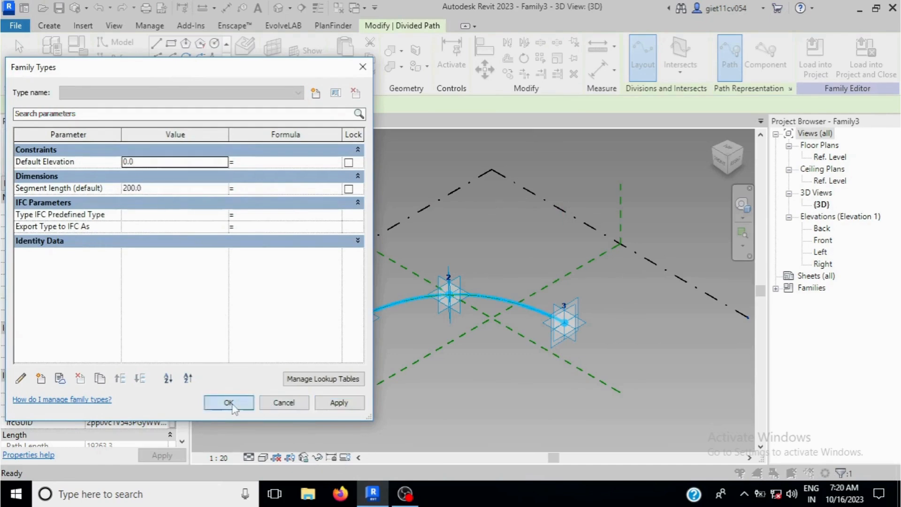
click(240, 403)
Step: Examine the spacing of the division nodes along the curved path, starting from adaptive point 1
scroll(370, 313, up, 8)
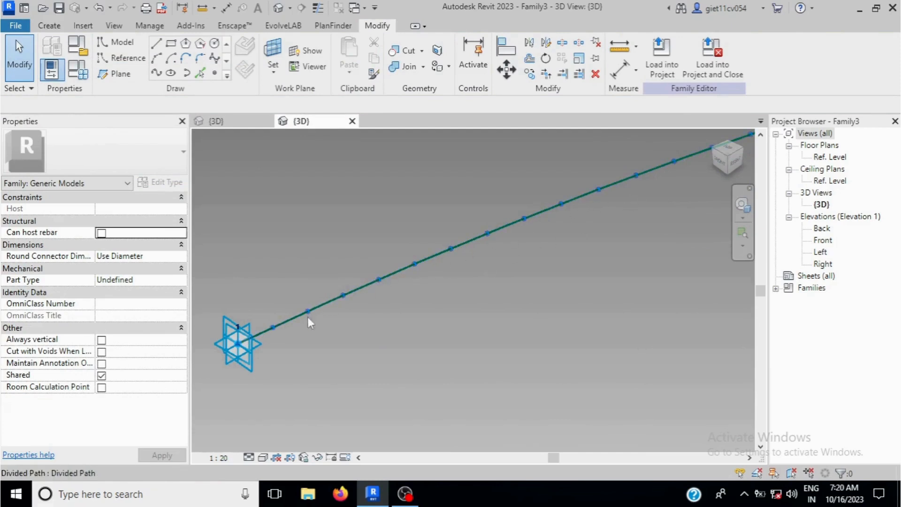
scroll(346, 332, down, 2)
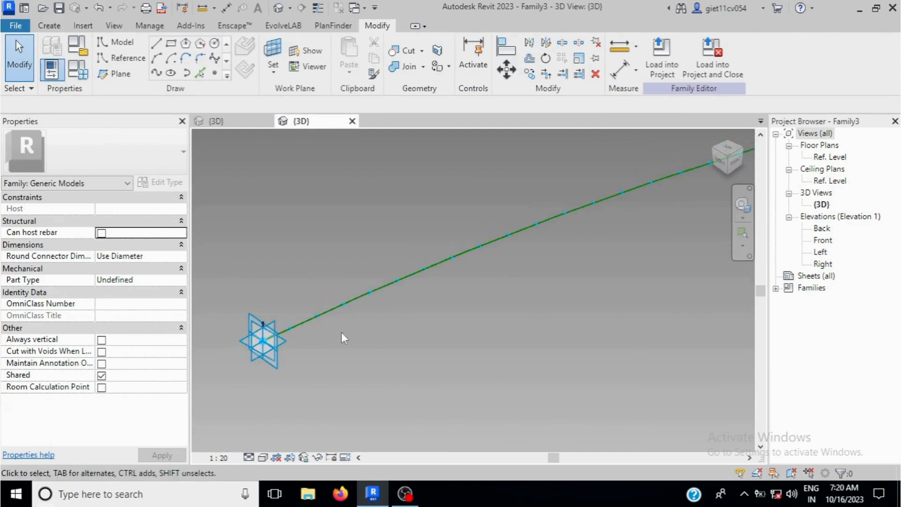
scroll(342, 332, down, 1)
scroll(344, 338, down, 1)
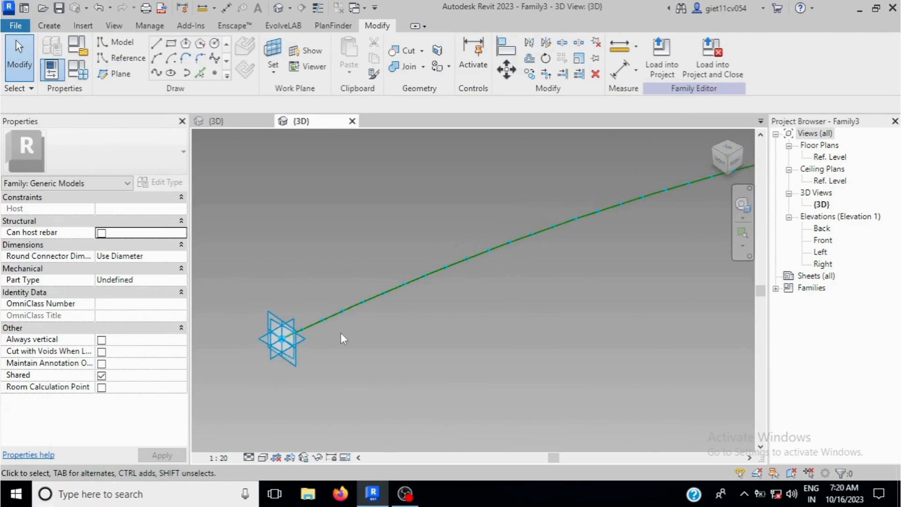
scroll(343, 338, down, 1)
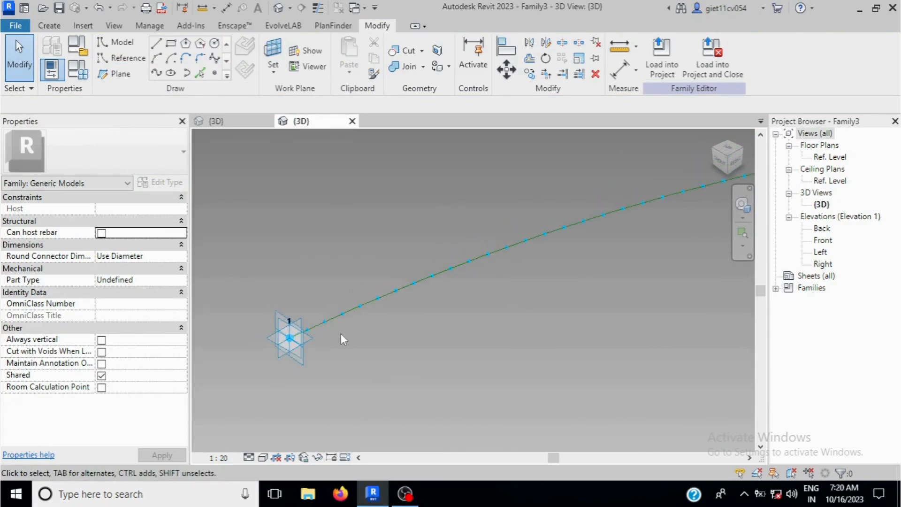
scroll(343, 338, down, 1)
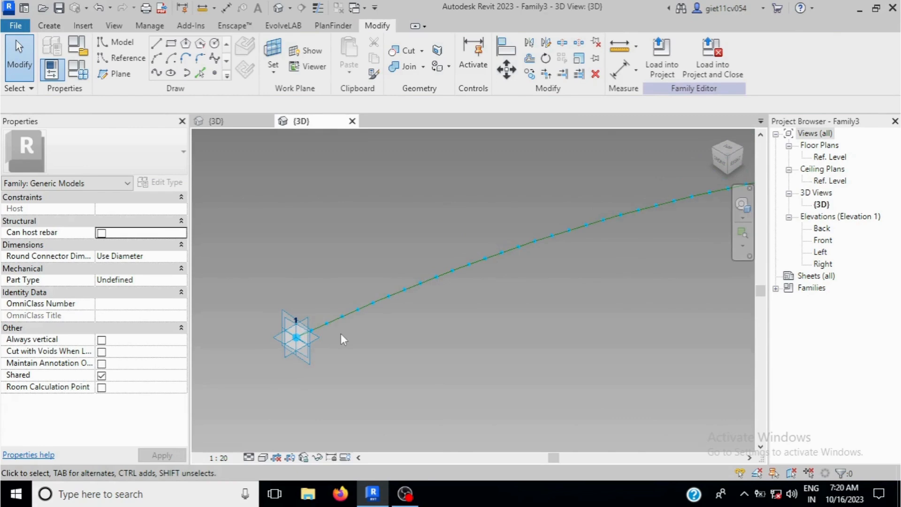
scroll(488, 282, up, 3)
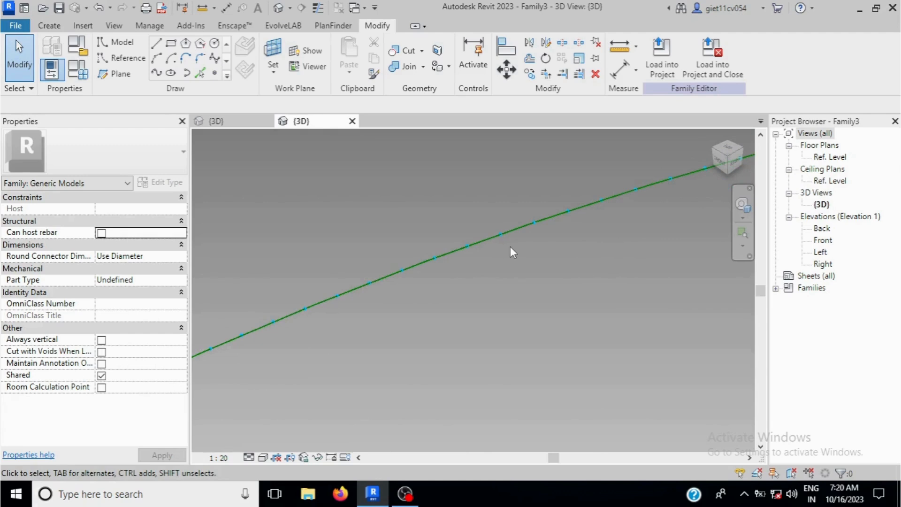
scroll(510, 248, up, 1)
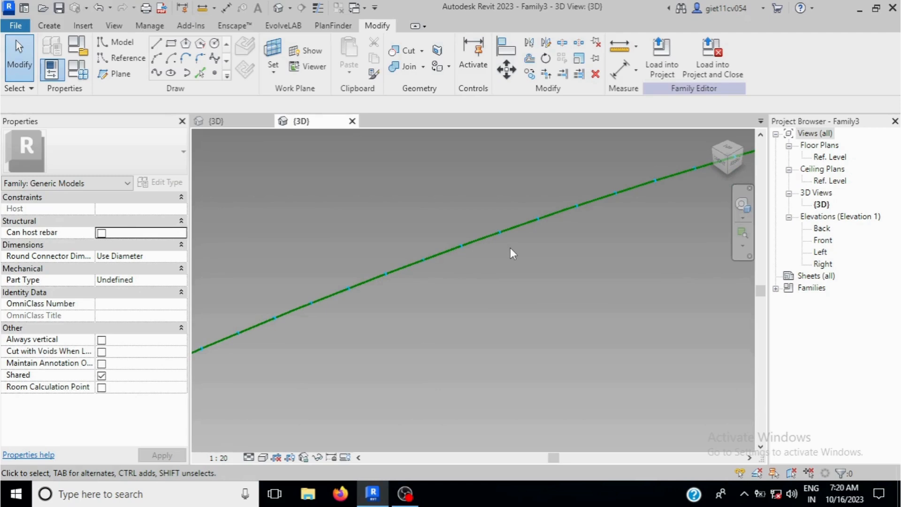
scroll(511, 247, down, 2)
scroll(509, 248, down, 9)
scroll(496, 268, down, 6)
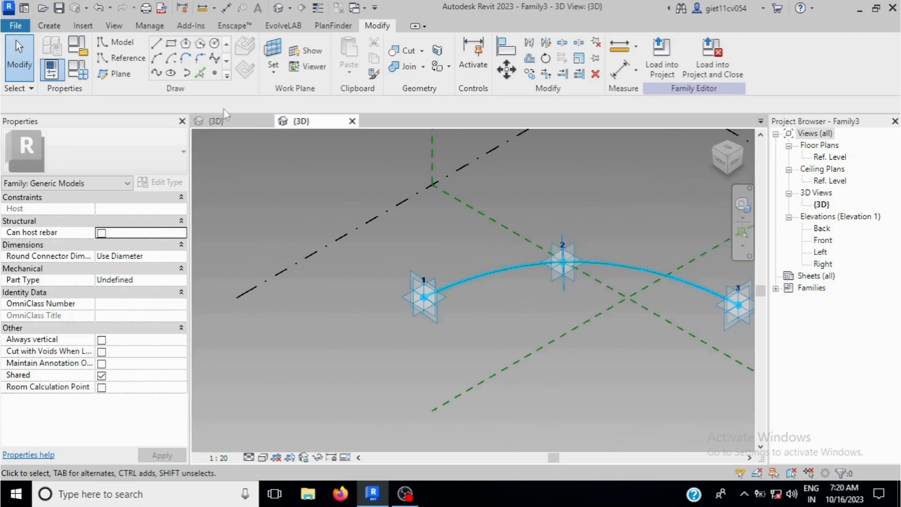
Step: Load the chain link family into the path family and place two consecutive links across the path's first three nodes
click(224, 121)
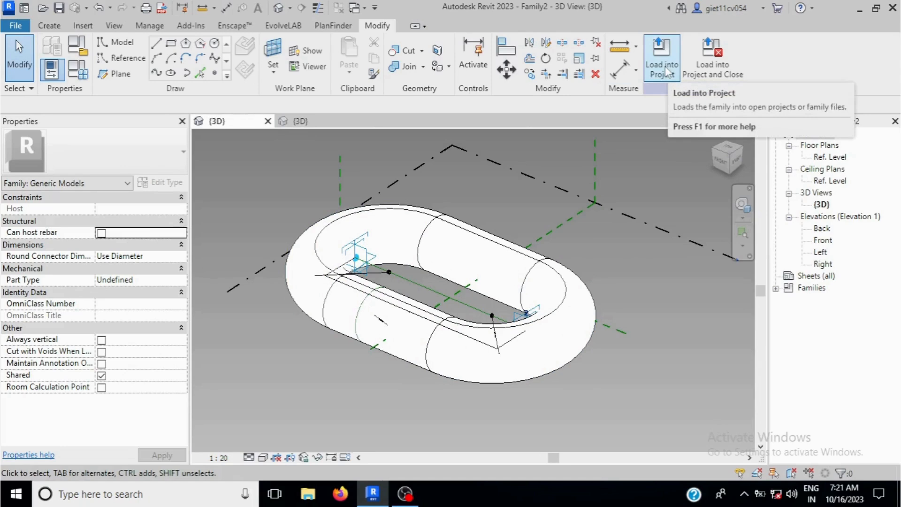
click(667, 71)
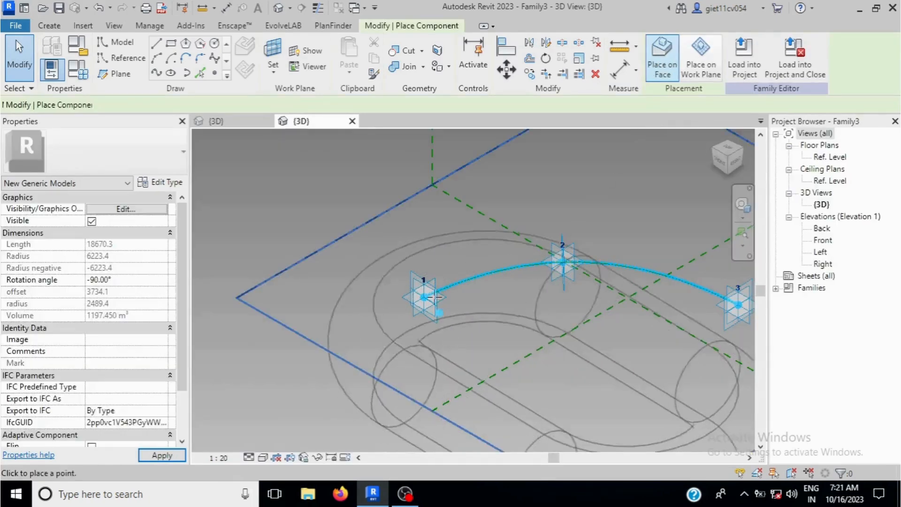
scroll(424, 296, up, 5)
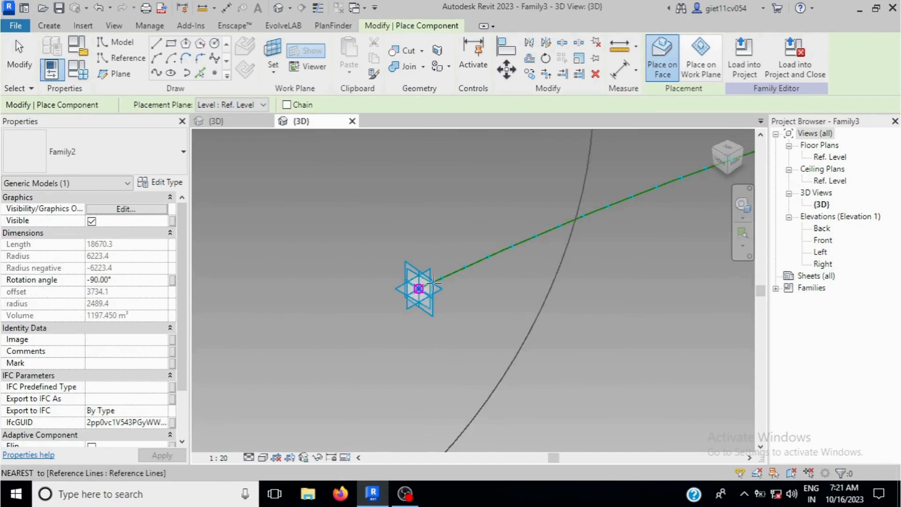
scroll(445, 278, up, 3)
scroll(445, 277, up, 1)
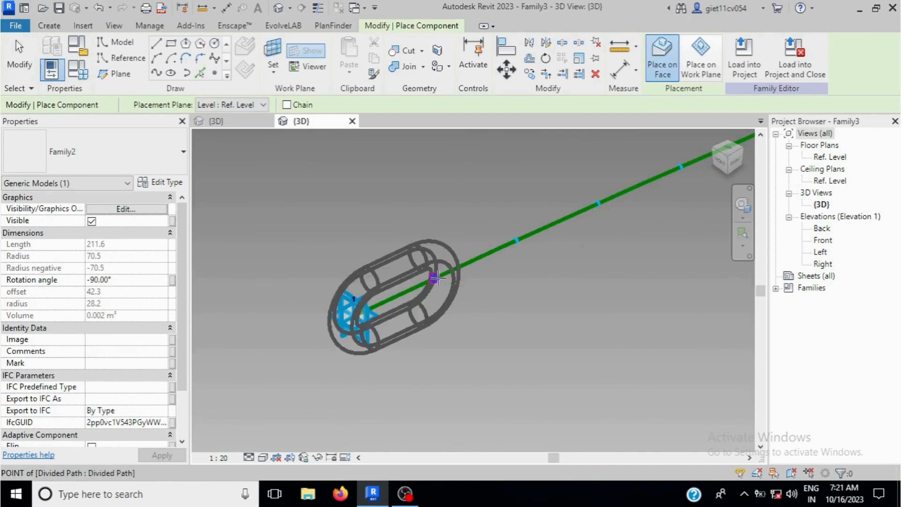
click(434, 278)
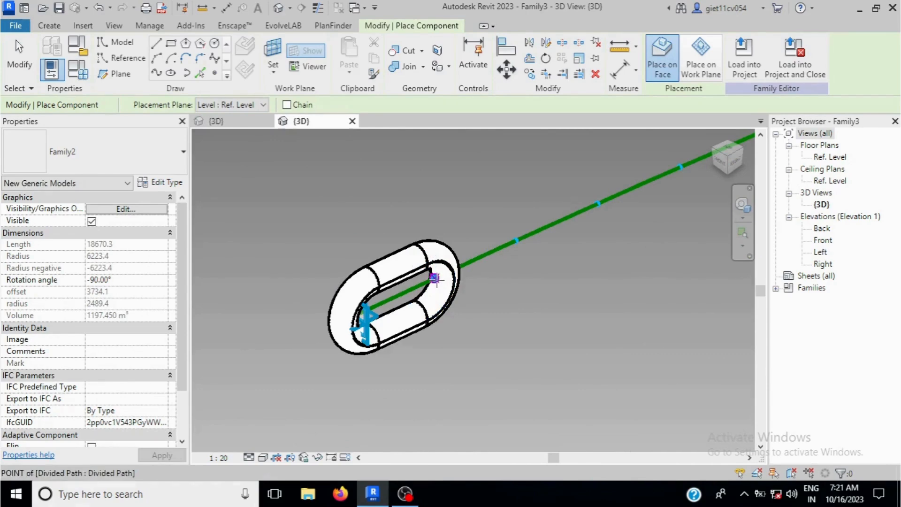
click(516, 243)
key(Escape)
key(Escape)
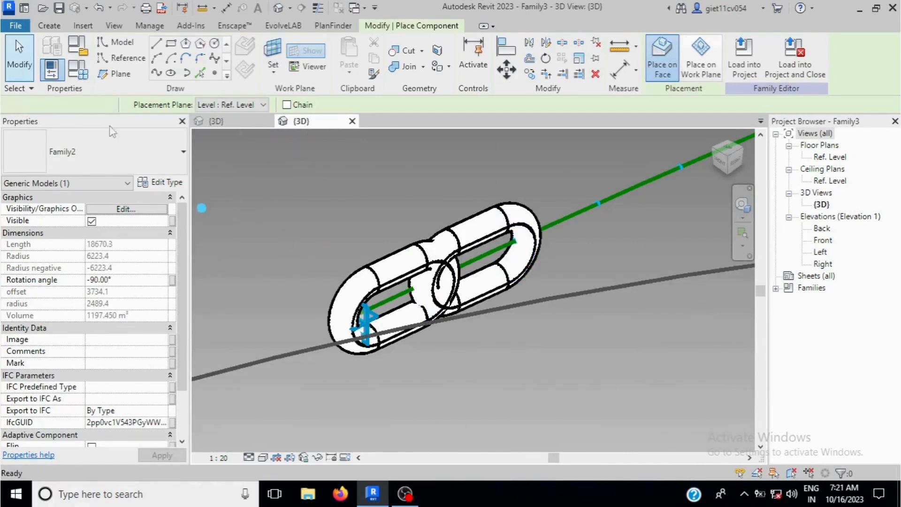
Step: Set the second chain link's Rotation angle to 0° so it interlocks crosswise with the first link
click(493, 230)
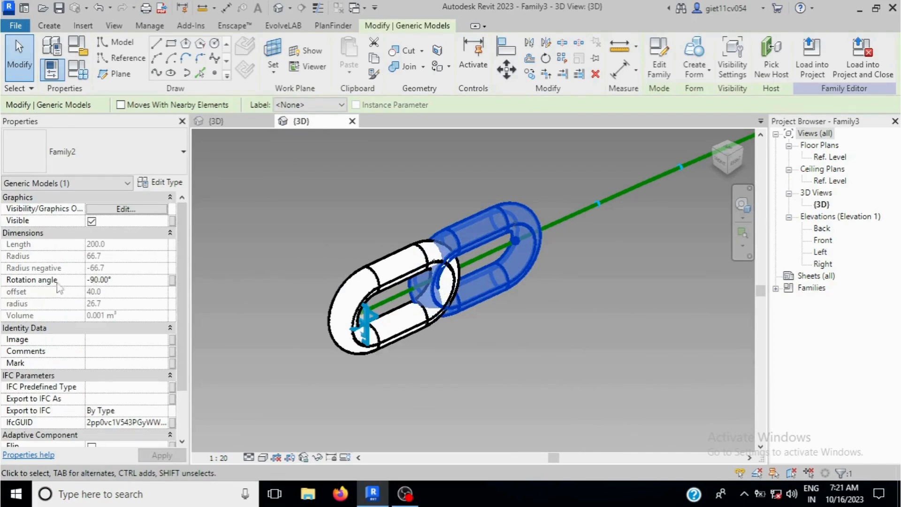
click(128, 279)
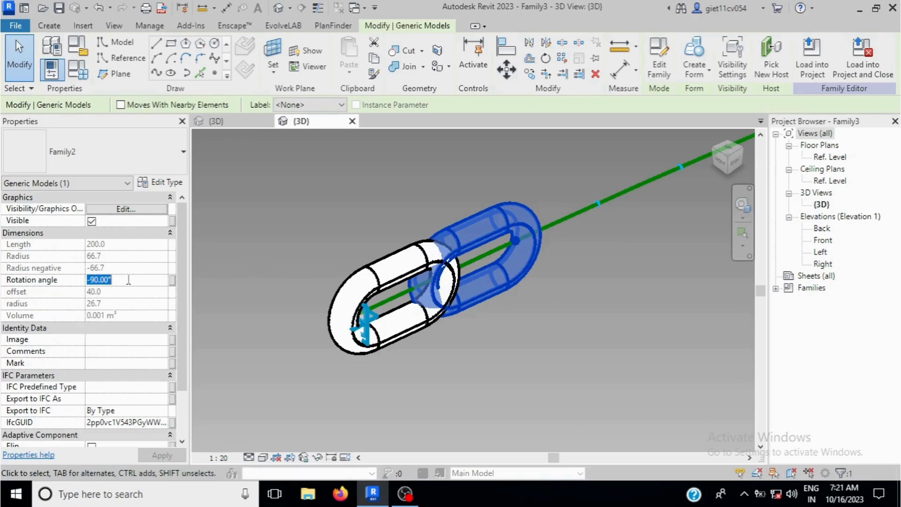
text(0)
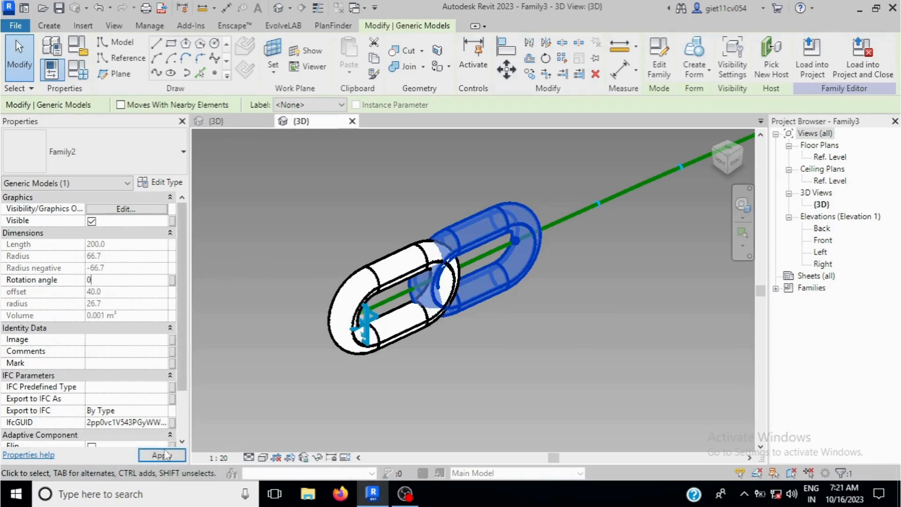
click(162, 455)
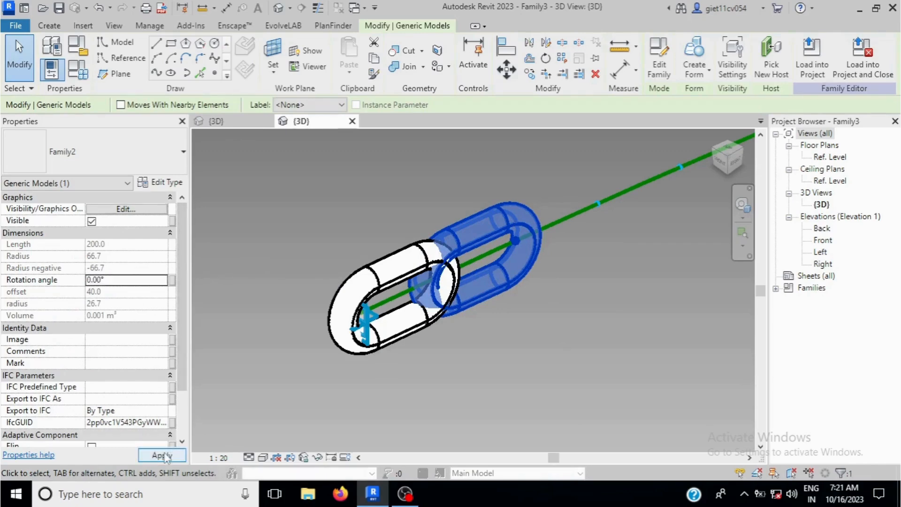
click(542, 298)
click(475, 300)
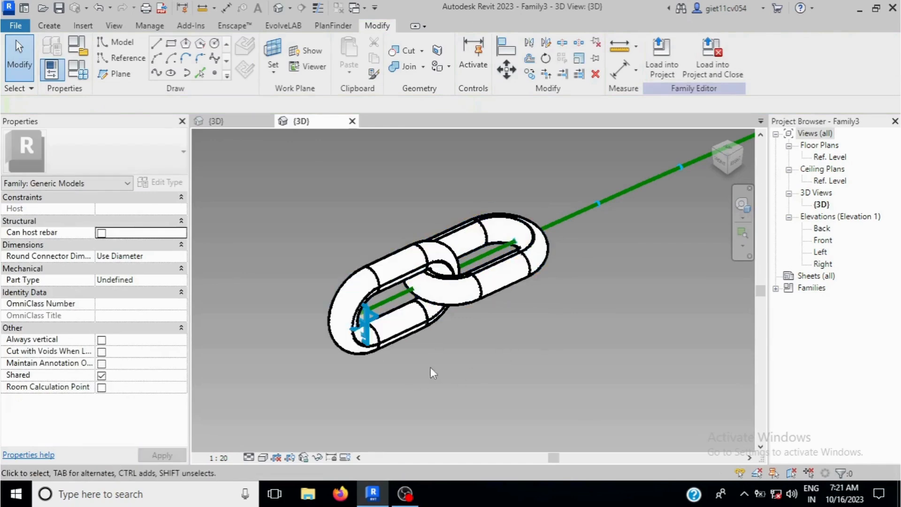
Step: Select both chain links and repeat them along the whole divided path
drag(420, 337, 474, 288)
drag(557, 316, 496, 328)
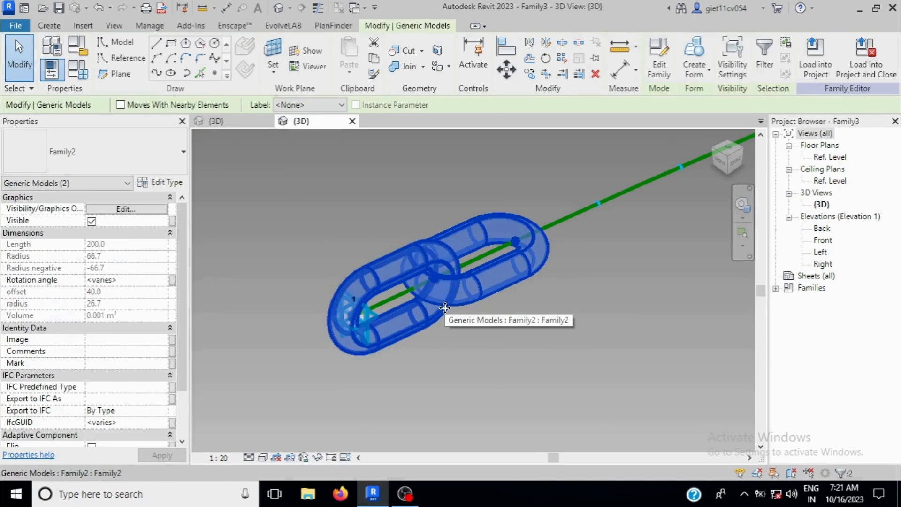
click(566, 64)
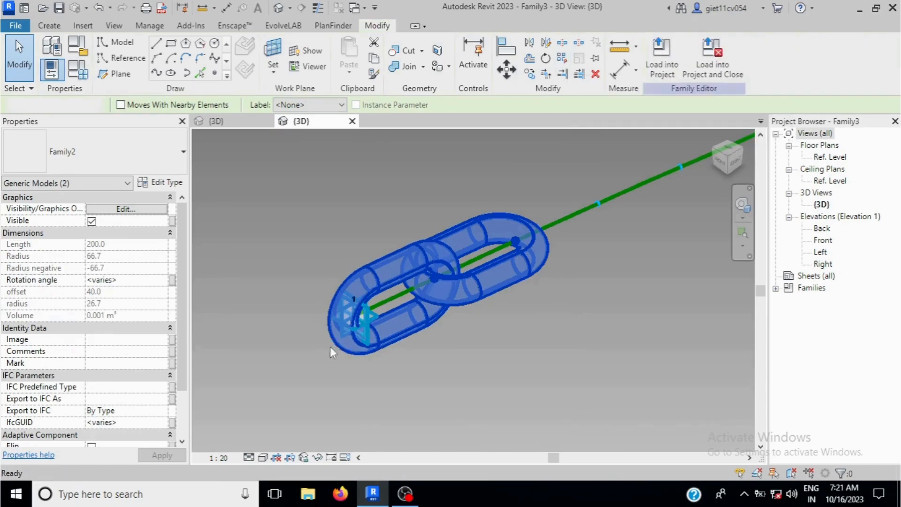
Step: Examine the repeated chain links along the full path, from adaptive point 1 to adaptive point 3
scroll(258, 338, down, 5)
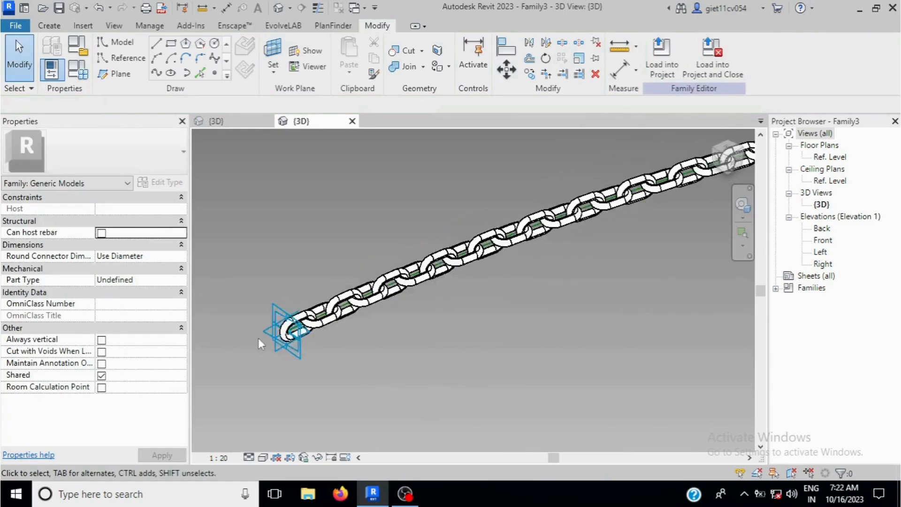
scroll(314, 322, down, 3)
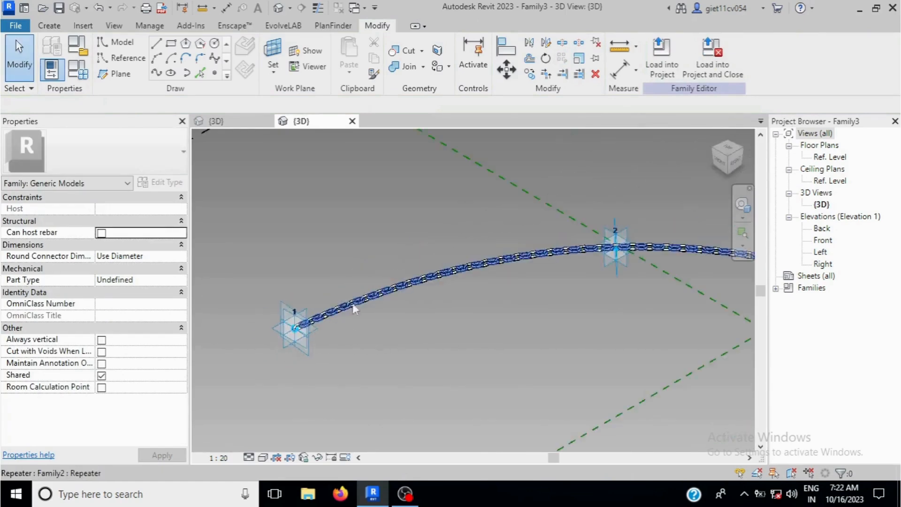
scroll(383, 252, down, 2)
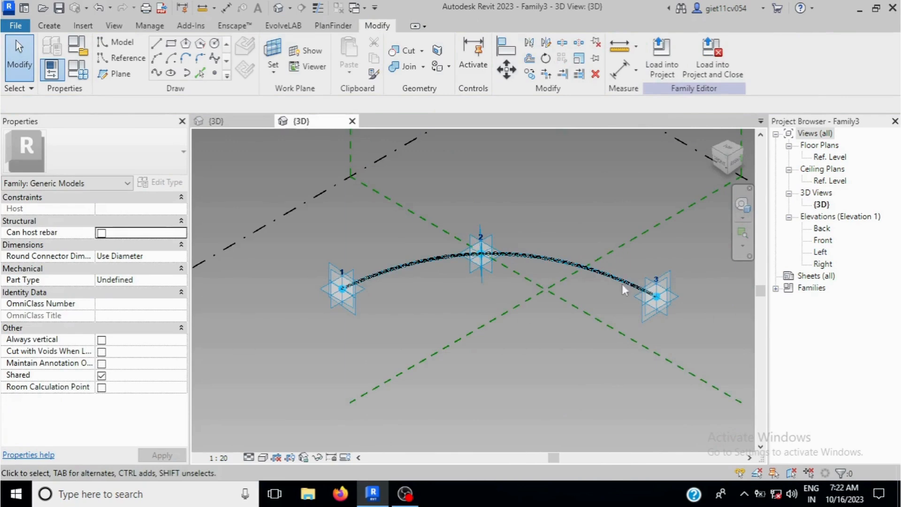
scroll(650, 296, up, 5)
scroll(659, 295, up, 7)
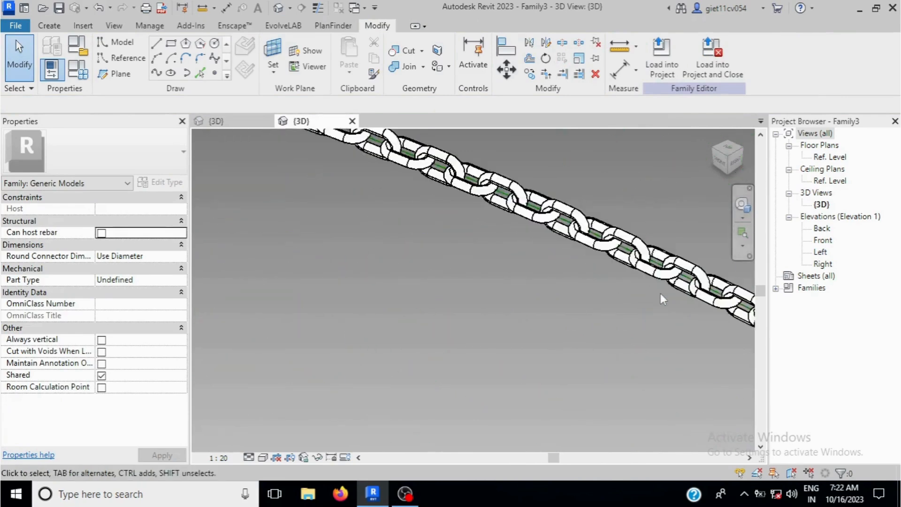
scroll(439, 267, down, 4)
scroll(432, 267, down, 3)
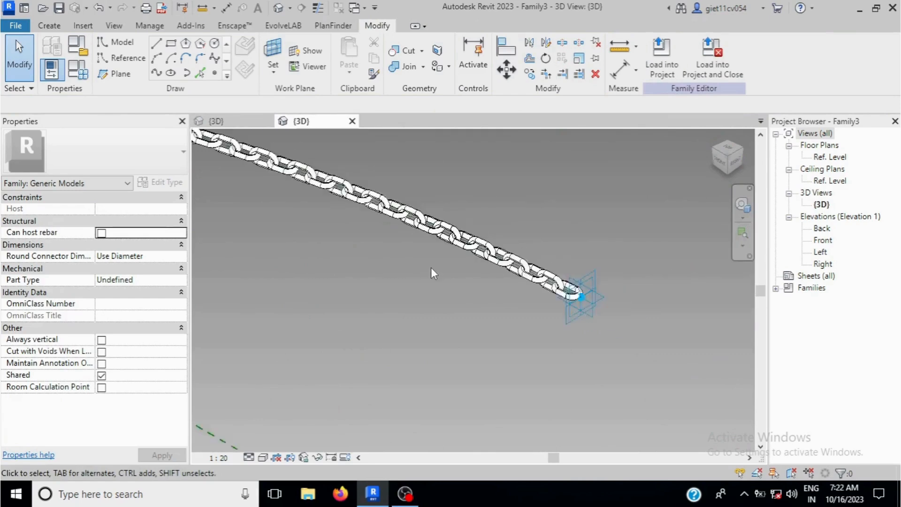
scroll(642, 245, down, 3)
scroll(657, 260, down, 2)
Step: Lower adaptive point 1 and raise adaptive point 2 vertically to make the chain's arc steeper
click(259, 266)
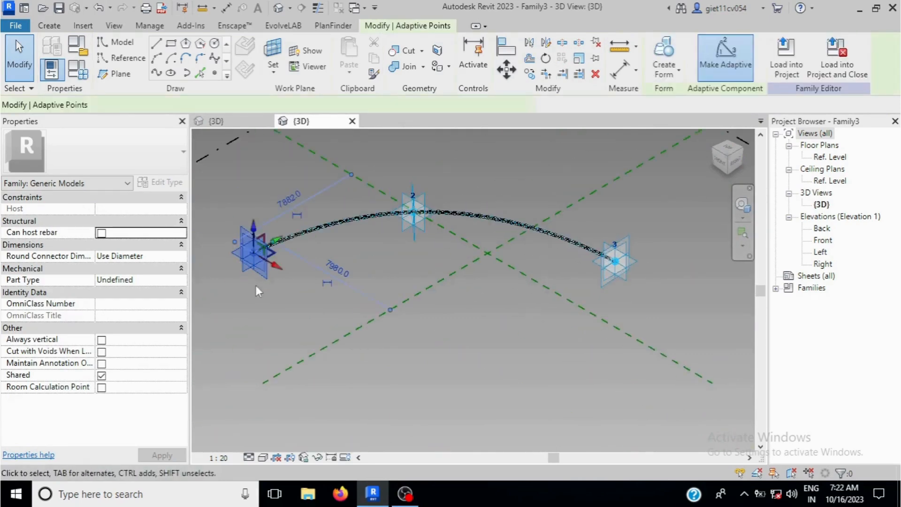
drag(258, 233, 253, 242)
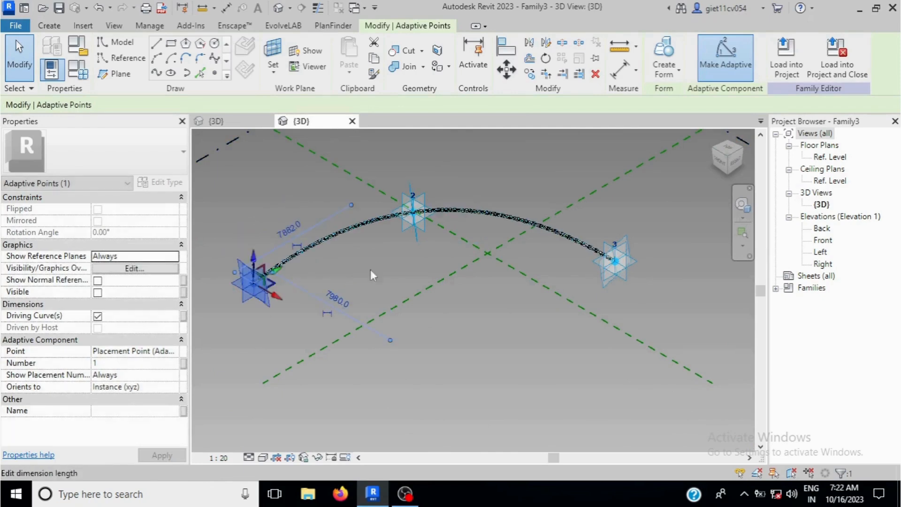
click(413, 212)
drag(413, 212, 413, 182)
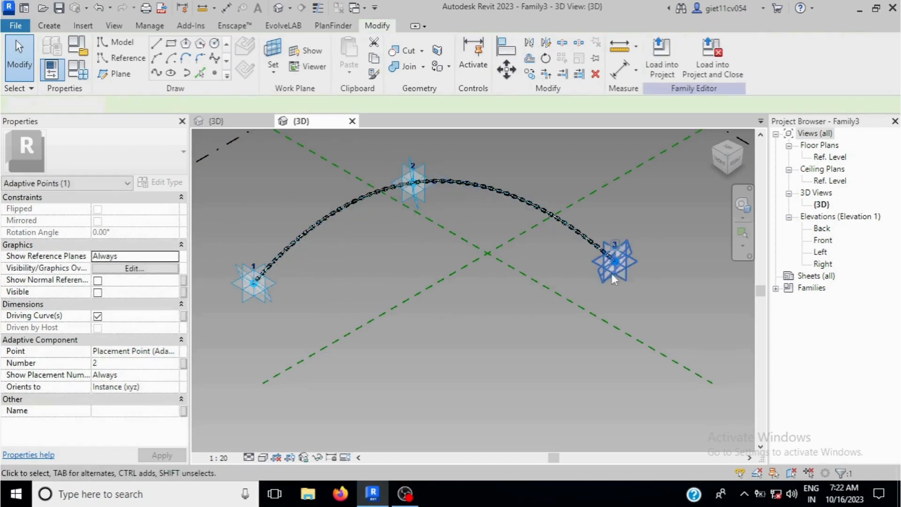
Step: Move adaptive point 3 horizontally along its red axis, closer to the nearest parallel reference plane
click(618, 285)
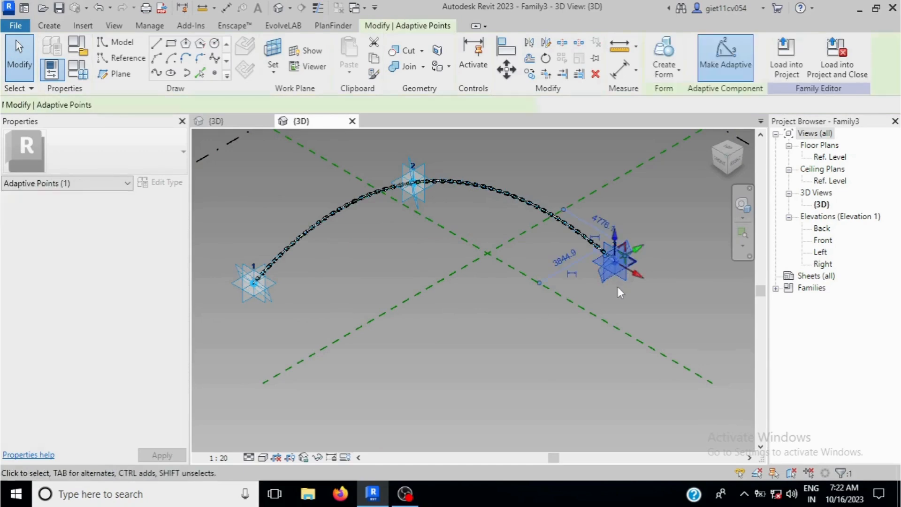
drag(638, 278, 599, 306)
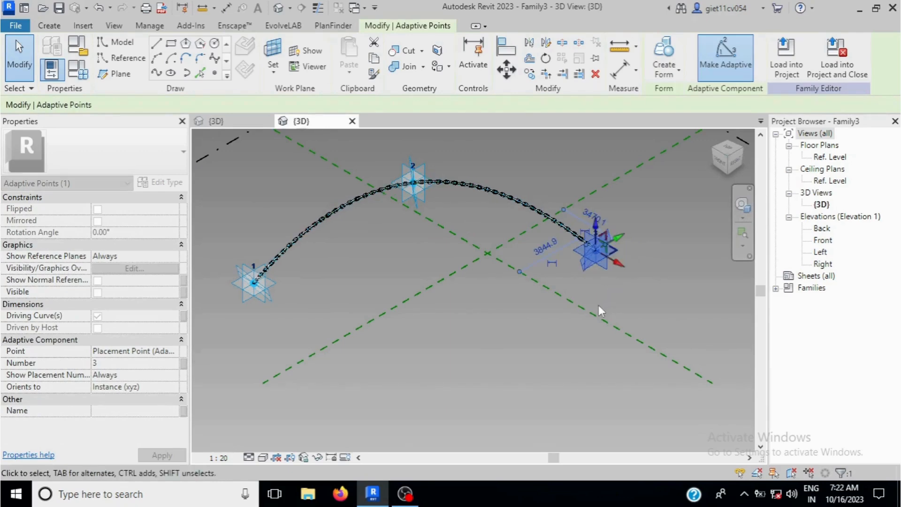
click(454, 326)
scroll(264, 274, up, 5)
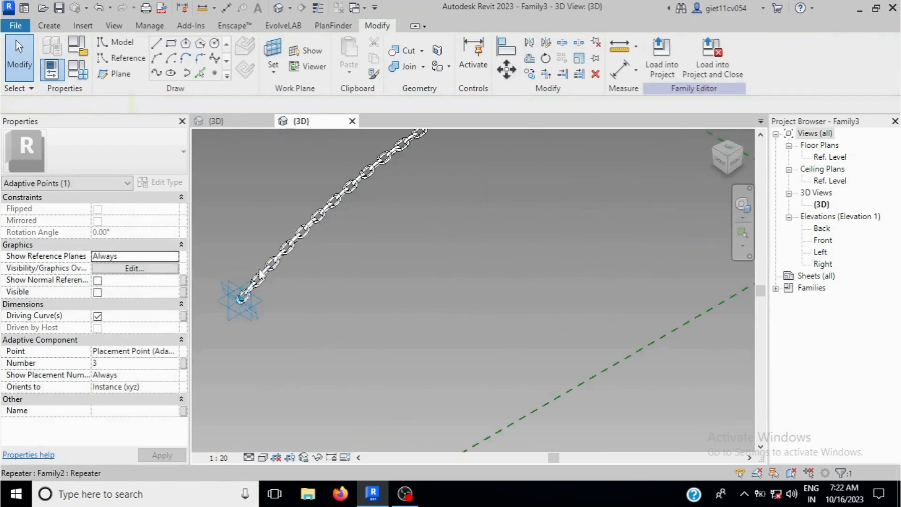
Step: Set the 3D view's visual style to Shaded and inspect the chain links near adaptive point 1
scroll(260, 270, up, 4)
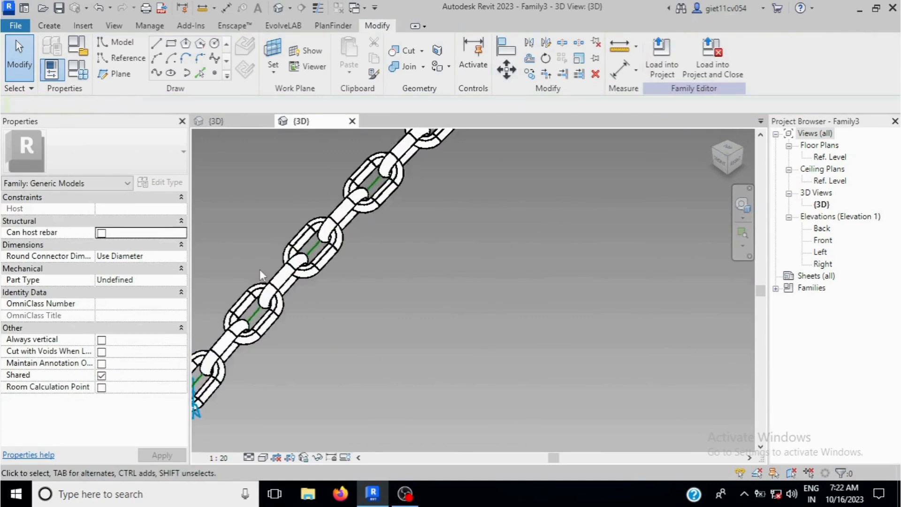
scroll(275, 275, up, 3)
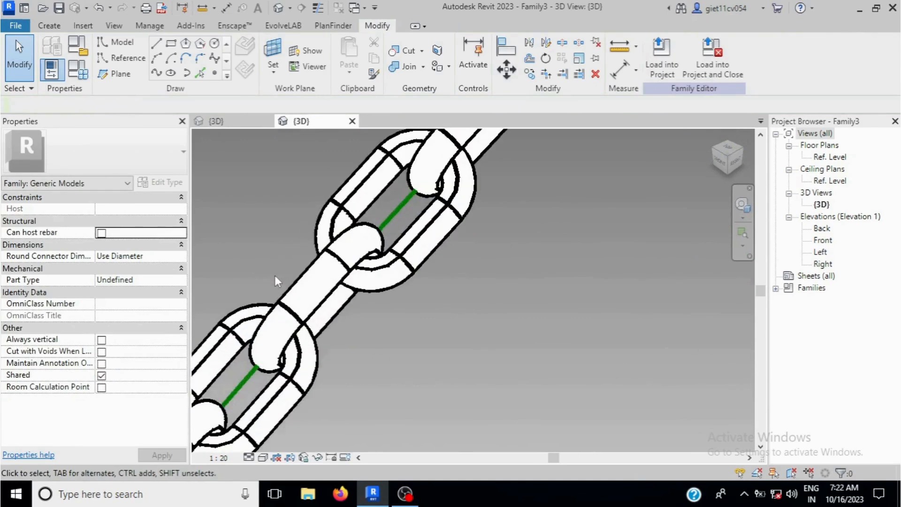
scroll(275, 277, down, 6)
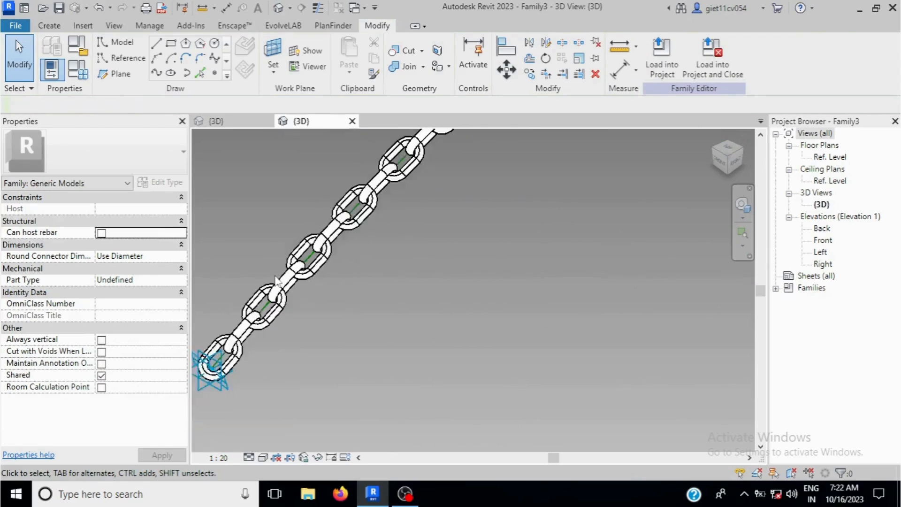
click(264, 458)
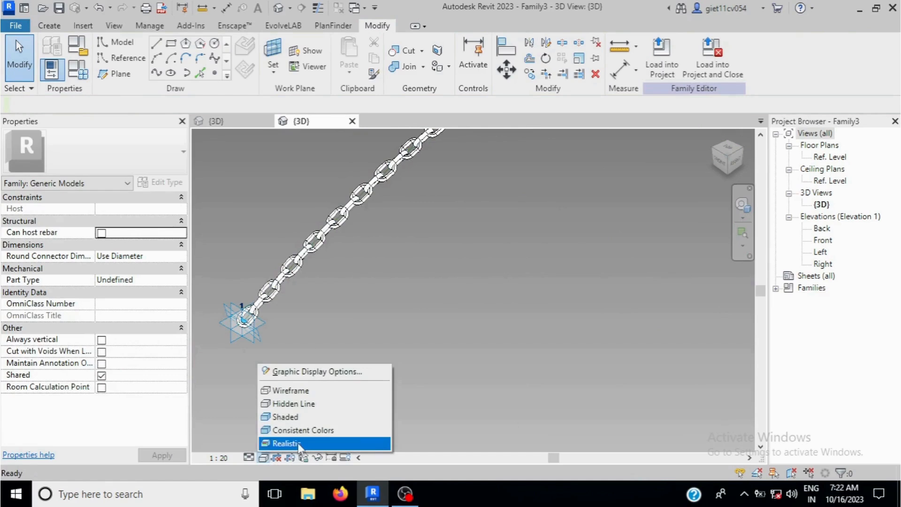
click(294, 417)
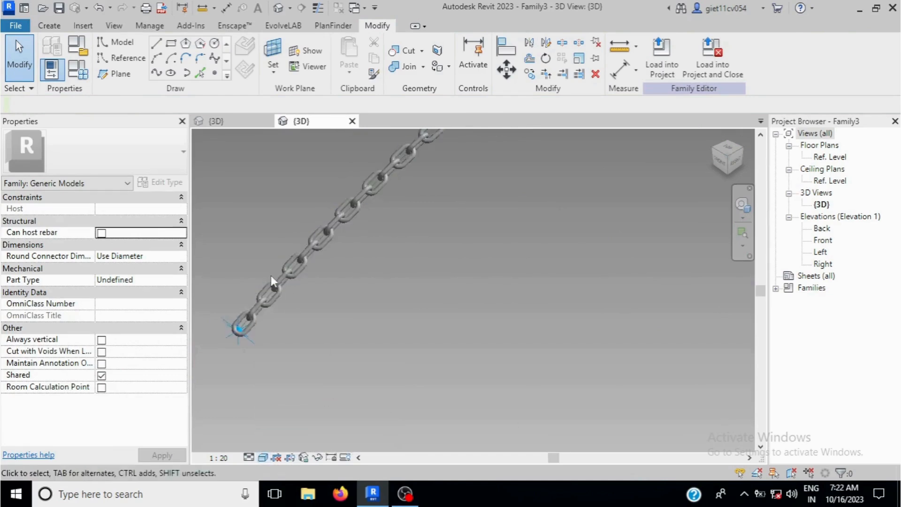
scroll(269, 282, up, 5)
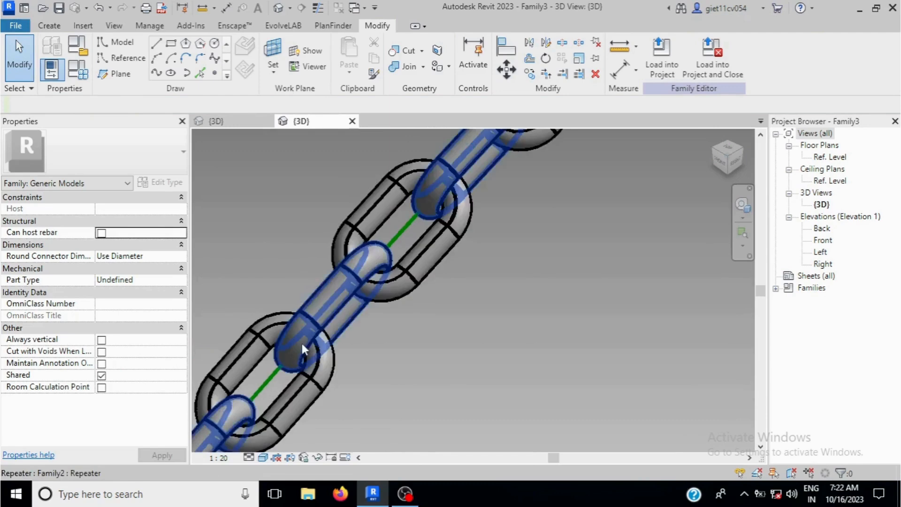
Step: Temporarily hide all three adaptive points of the chain path in the 3D view
scroll(301, 344, down, 6)
scroll(298, 341, down, 1)
scroll(277, 348, down, 4)
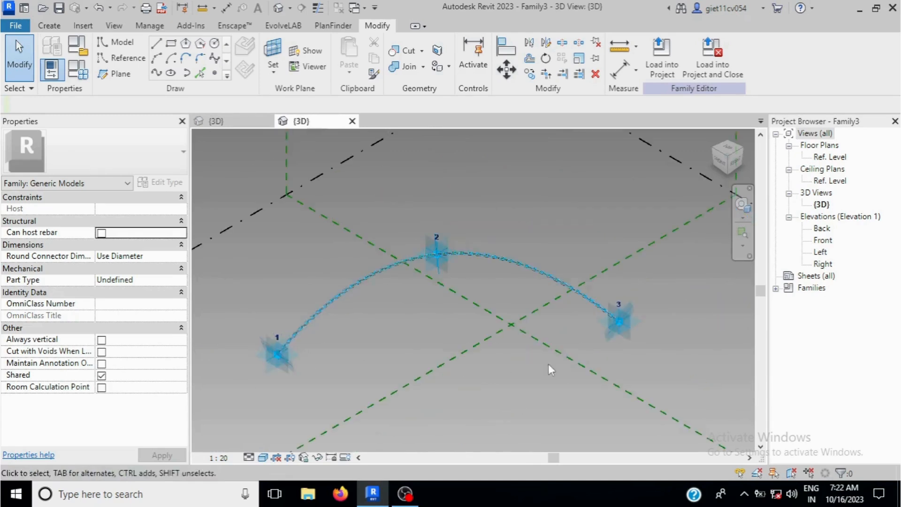
click(630, 336)
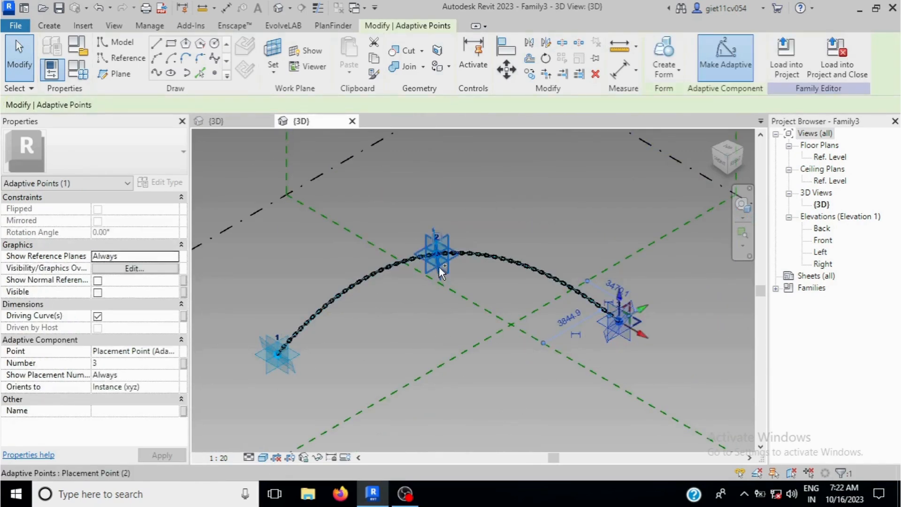
ctrl+click(287, 359)
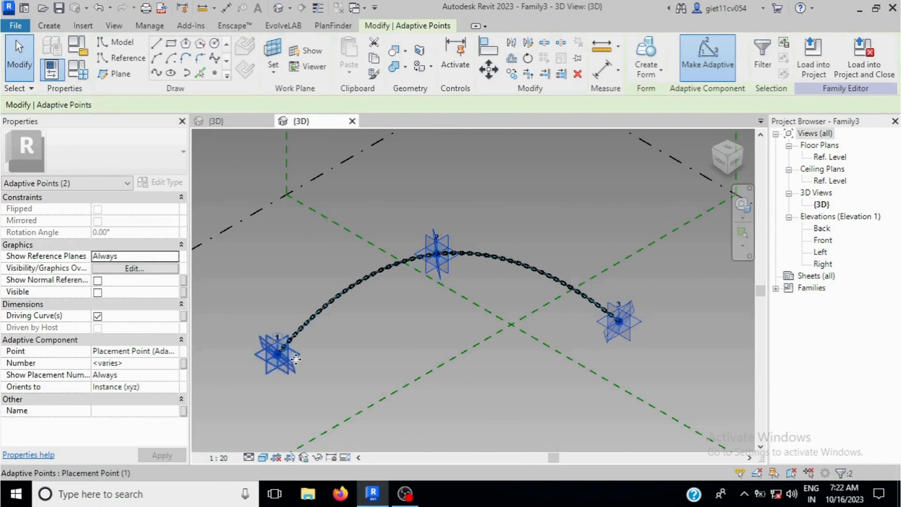
right_click(290, 360)
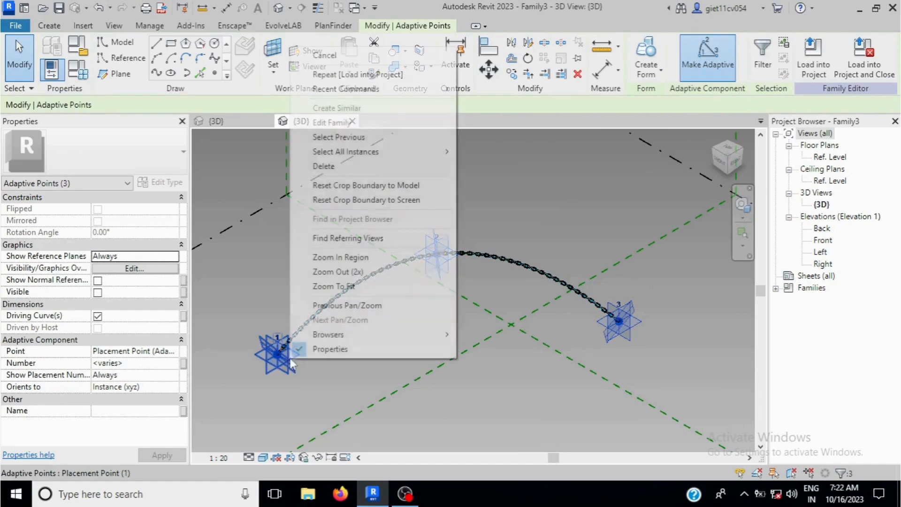
key(Up)
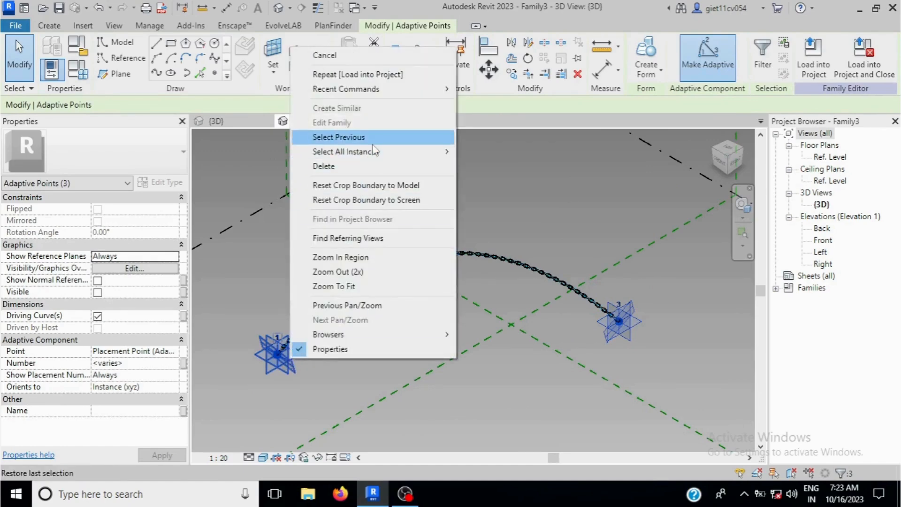
mouse_move(377, 161)
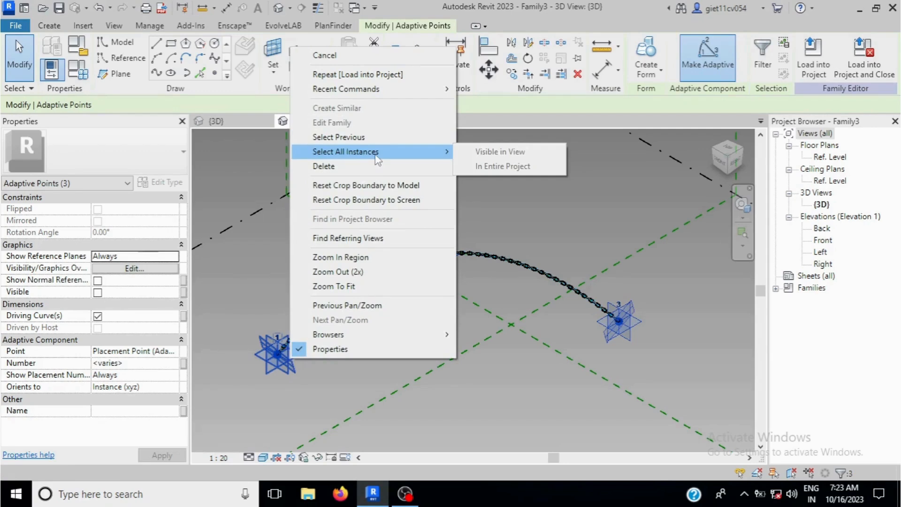
key(Up)
key(Escape)
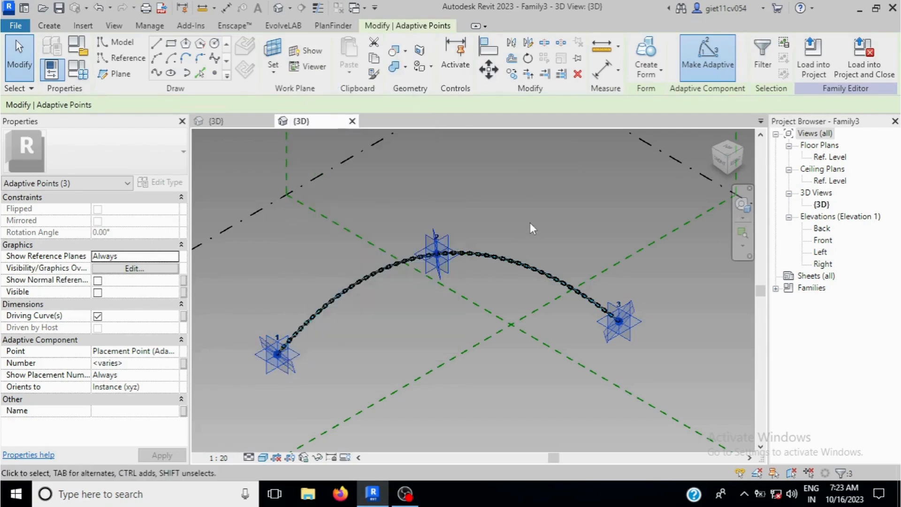
key(h)
key(h)
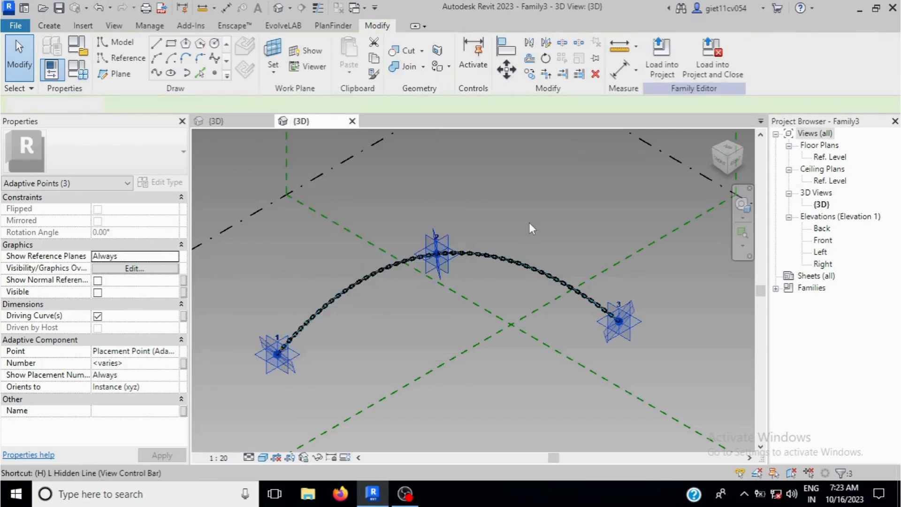
Step: Examine the shaded chain without its adaptive points, from close-up interlocking links to the whole arc
scroll(610, 302, up, 12)
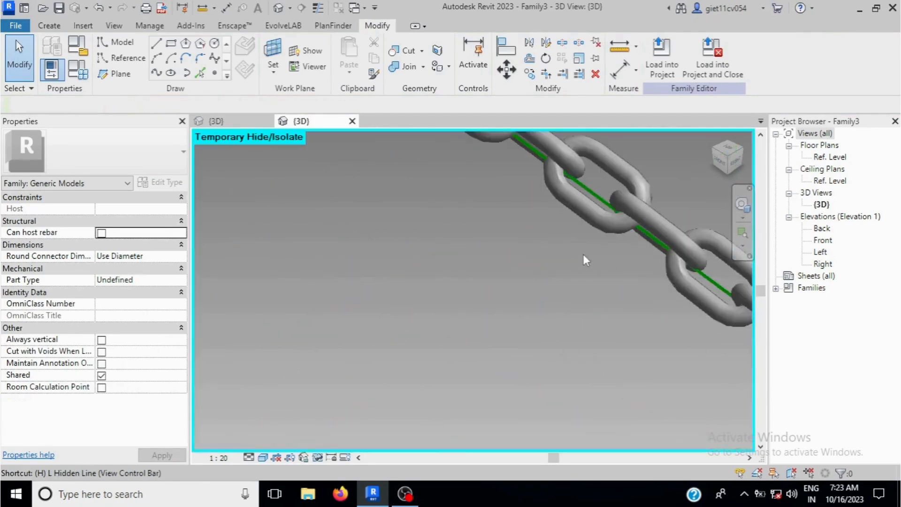
scroll(584, 254, up, 3)
scroll(451, 310, down, 8)
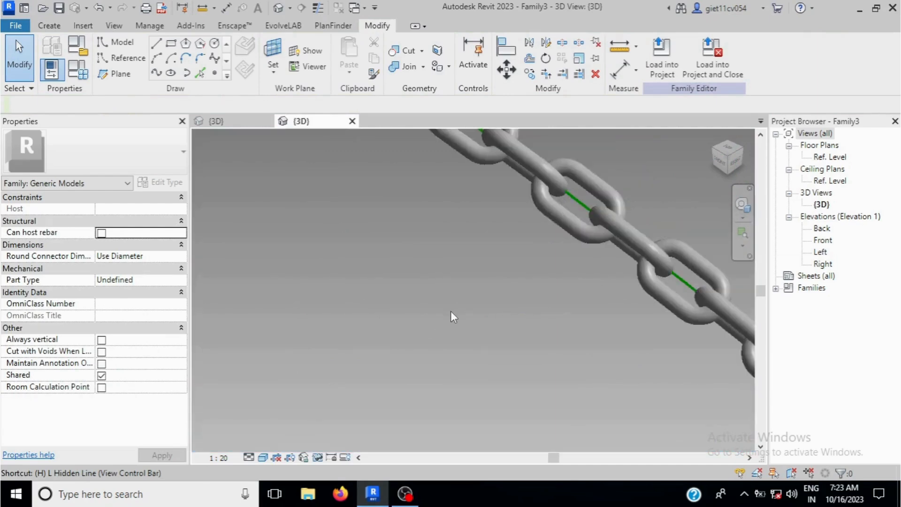
scroll(622, 288, down, 6)
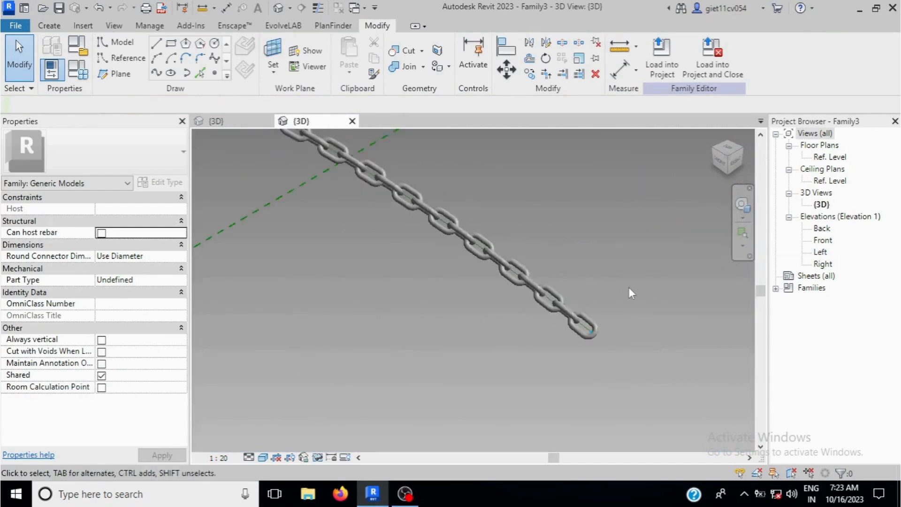
scroll(657, 302, down, 1)
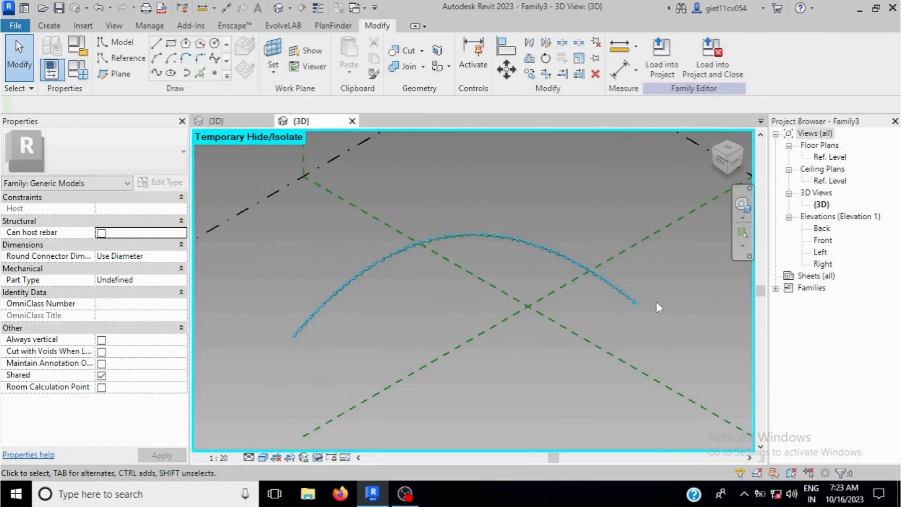
scroll(556, 337, up, 2)
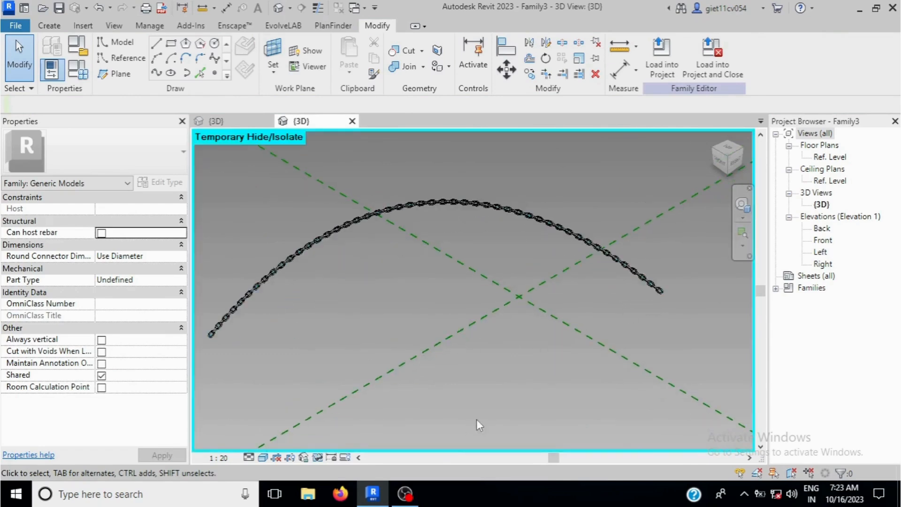
scroll(458, 339, up, 3)
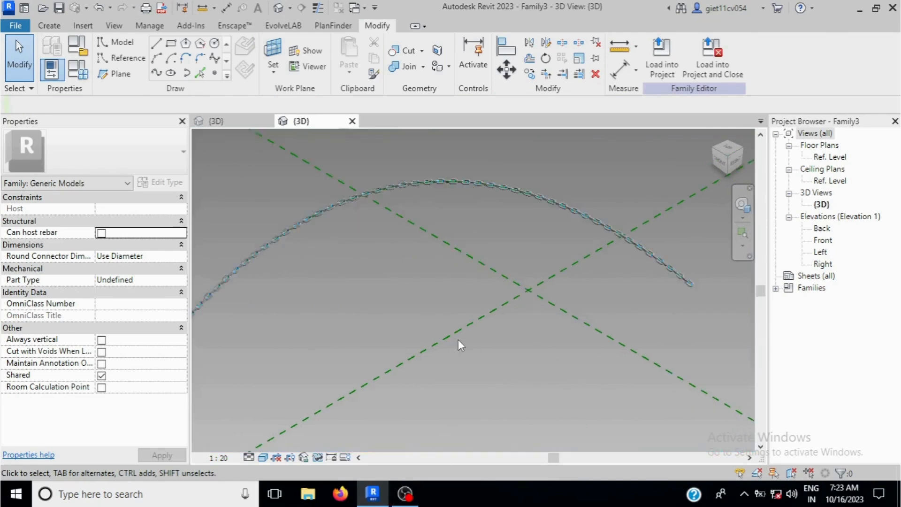
scroll(540, 253, down, 2)
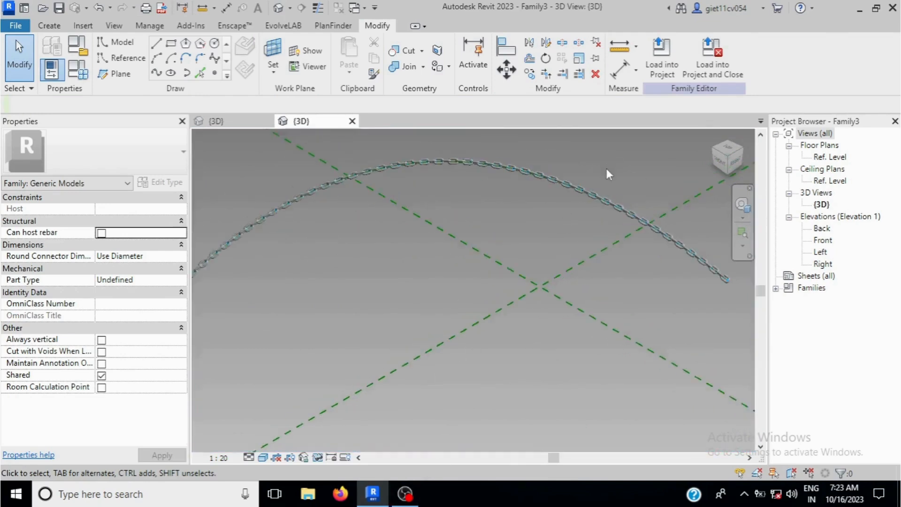